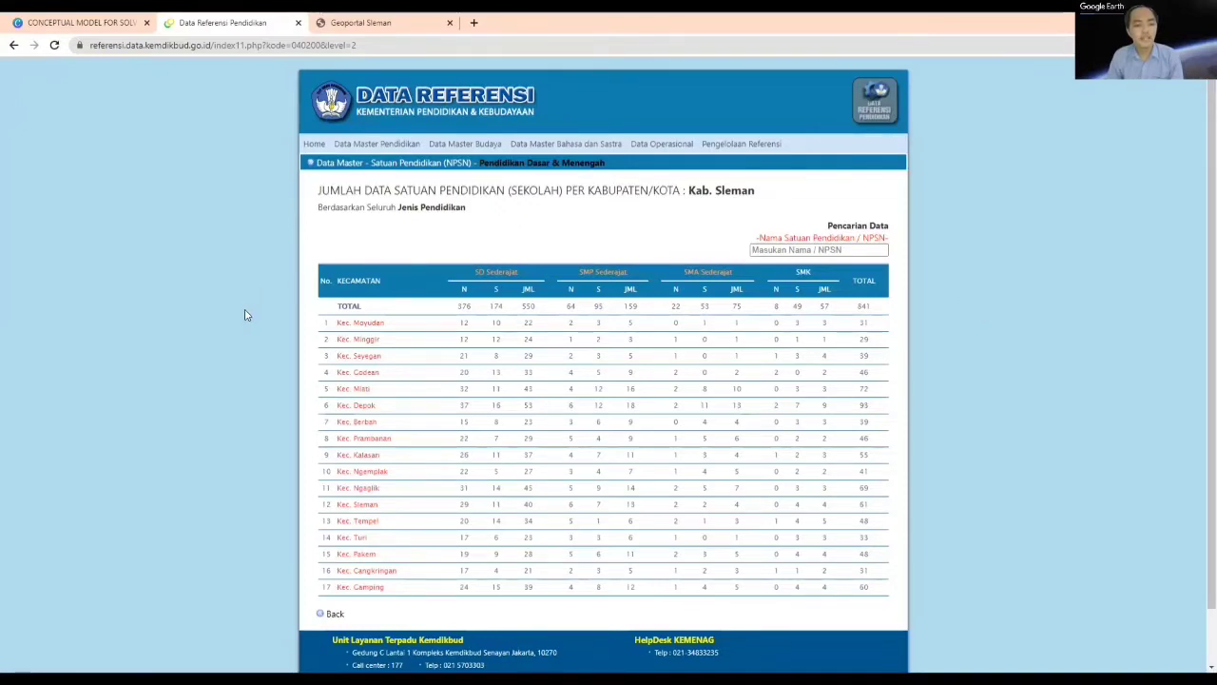
Step: Open the school list for Kec. Godean and filter it by education type to SMA
click(370, 376)
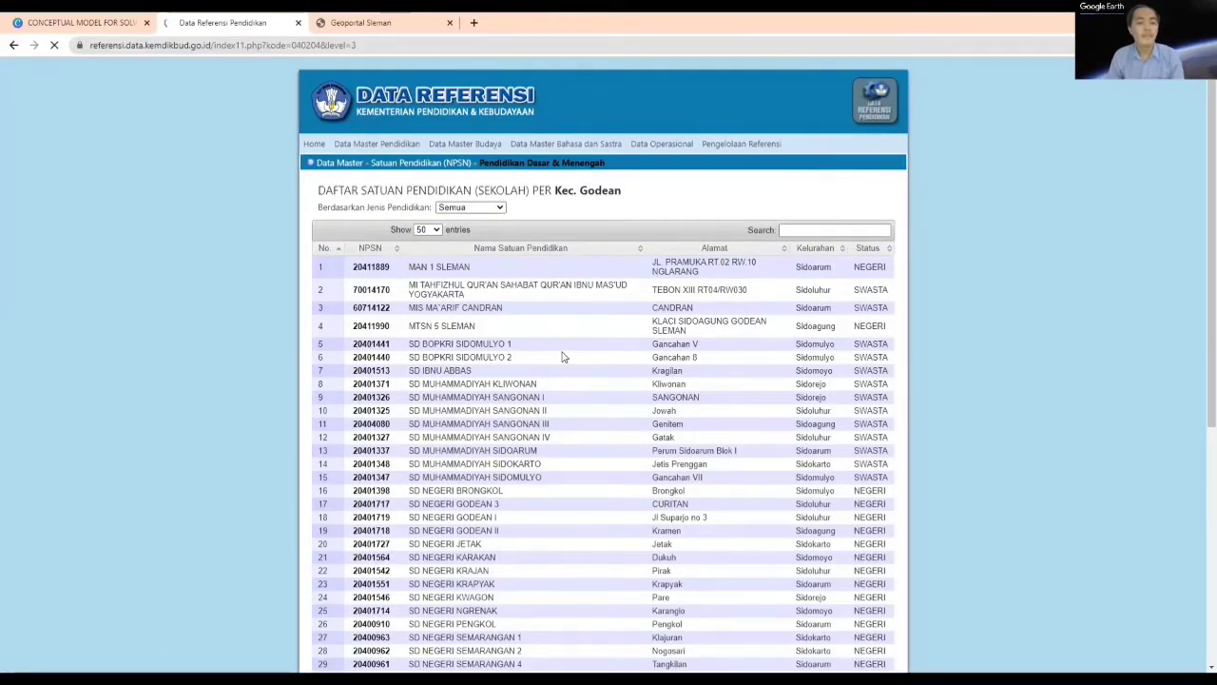
scroll(562, 356, down, 5)
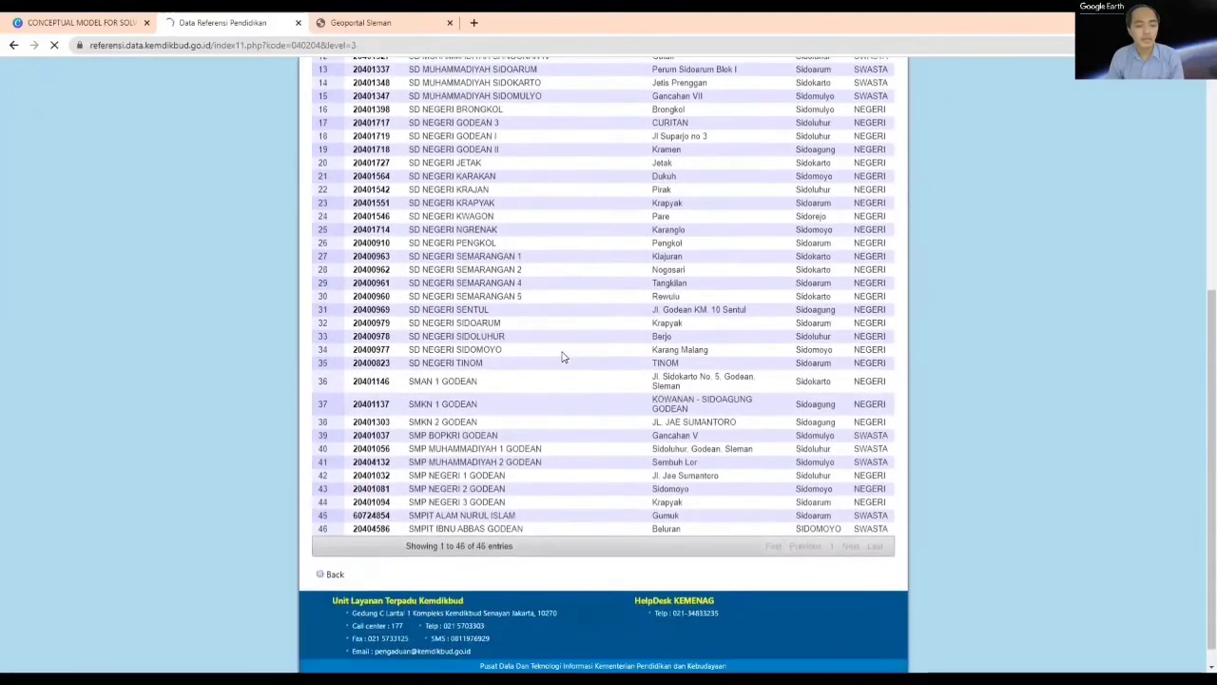
scroll(562, 357, up, 4)
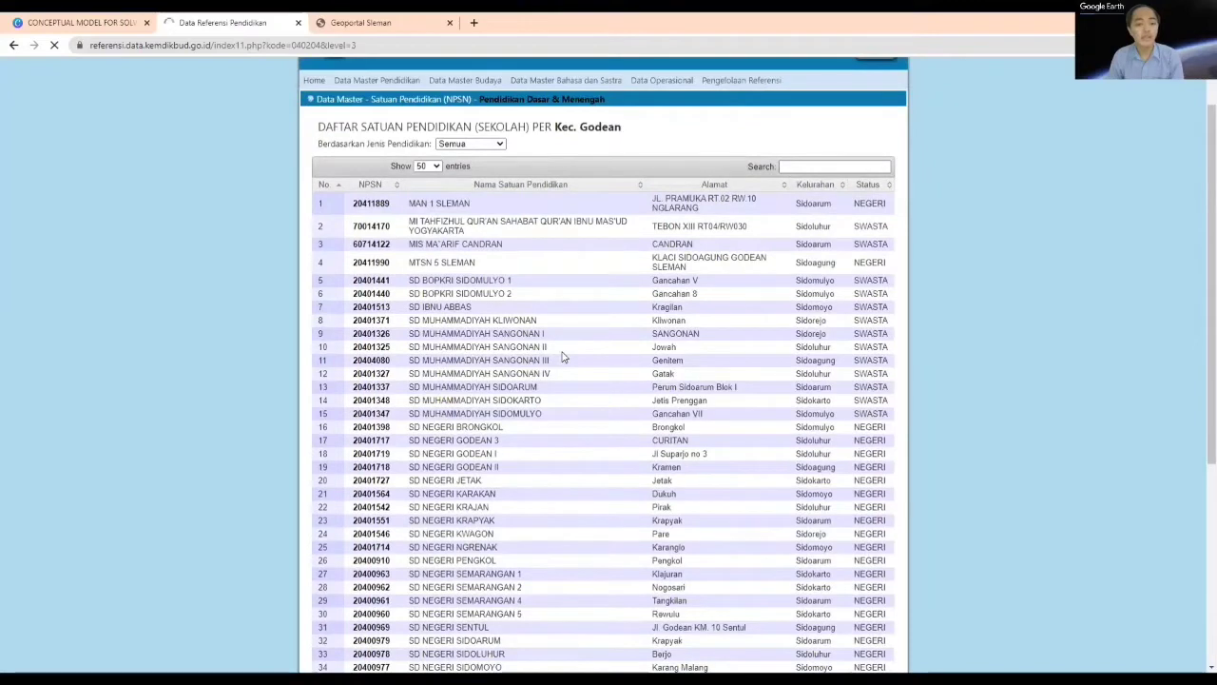
scroll(508, 185, up, 1)
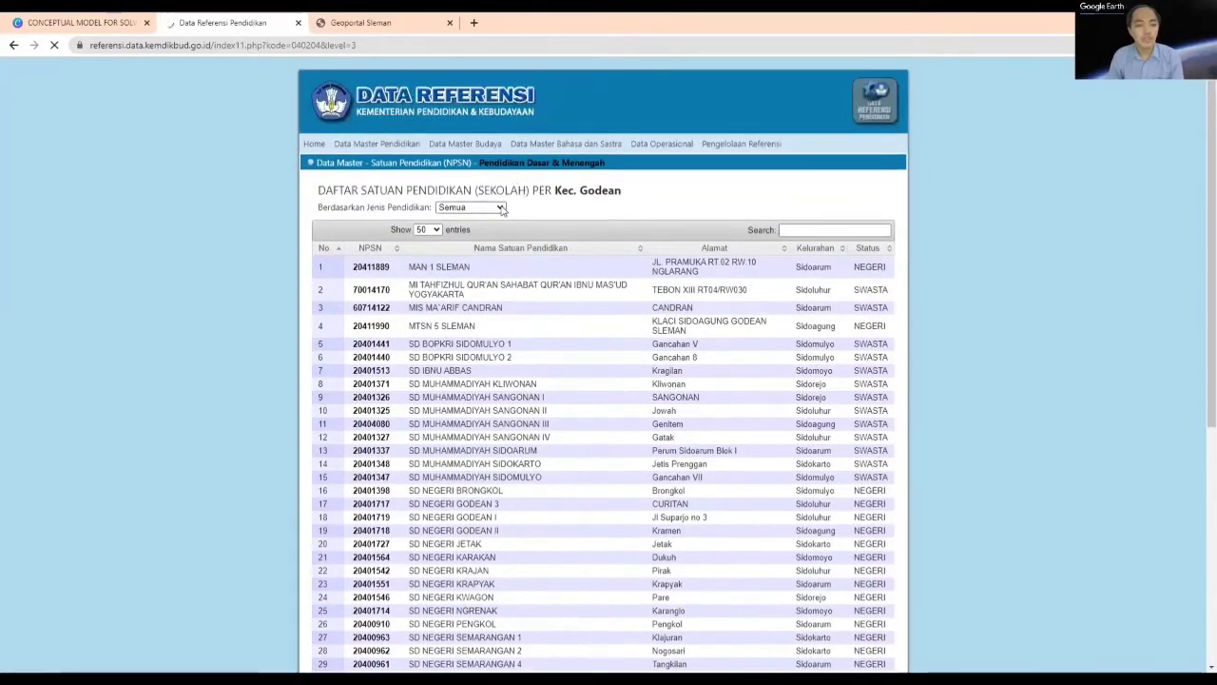
click(500, 208)
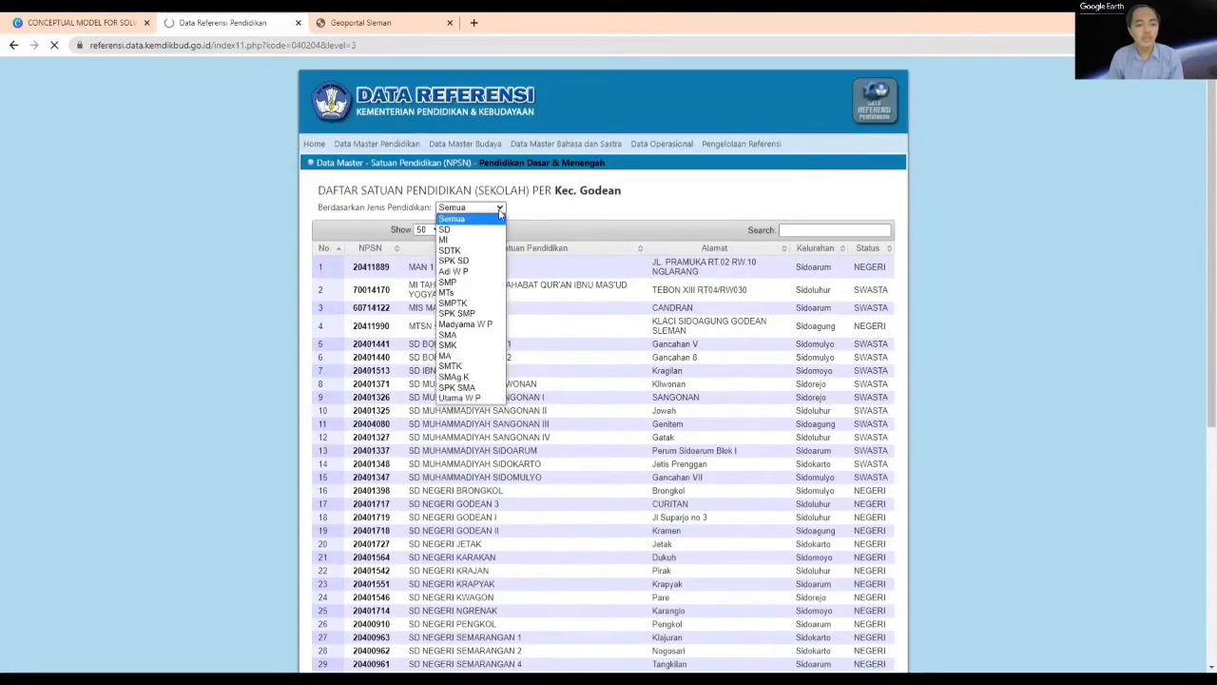
click(472, 337)
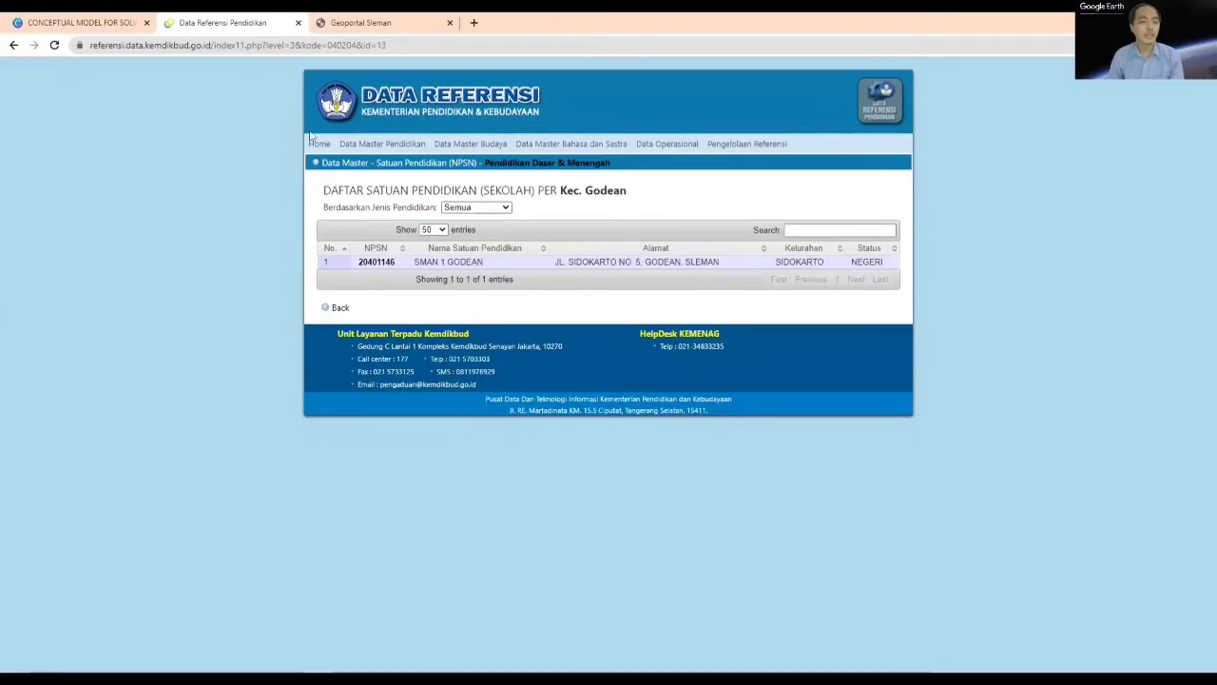
Step: Open the school list for Kec. Berbah, filter it to SMA, and highlight the listed school's name
click(13, 44)
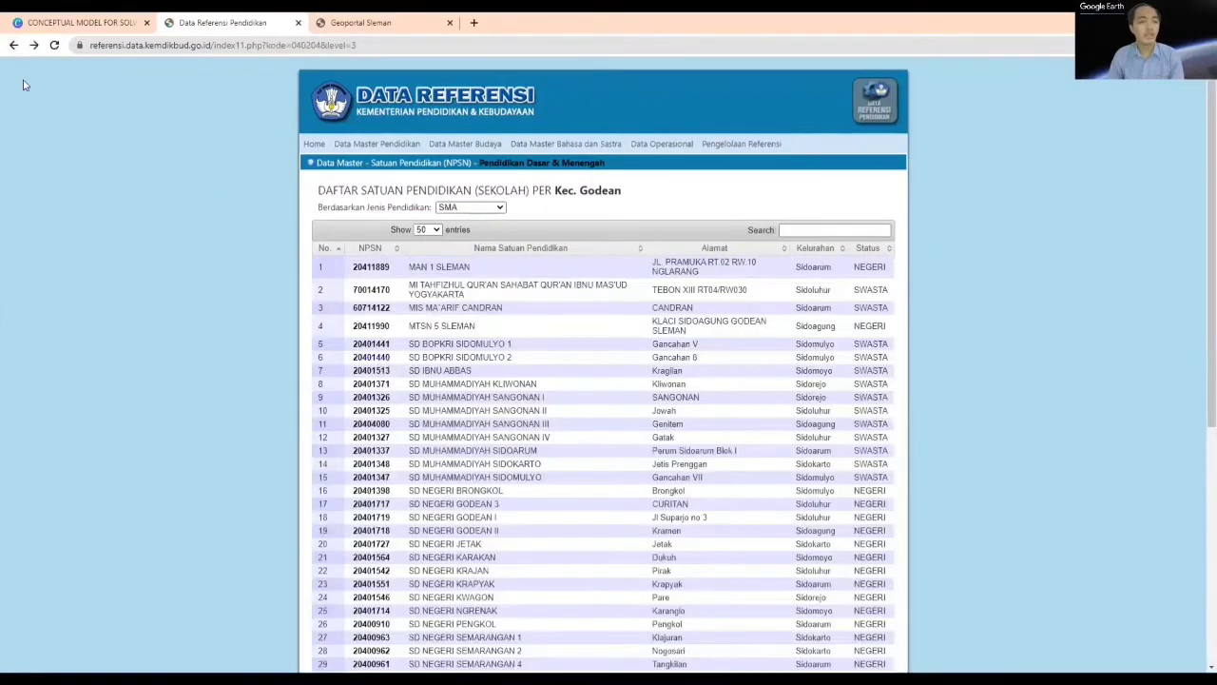
click(13, 46)
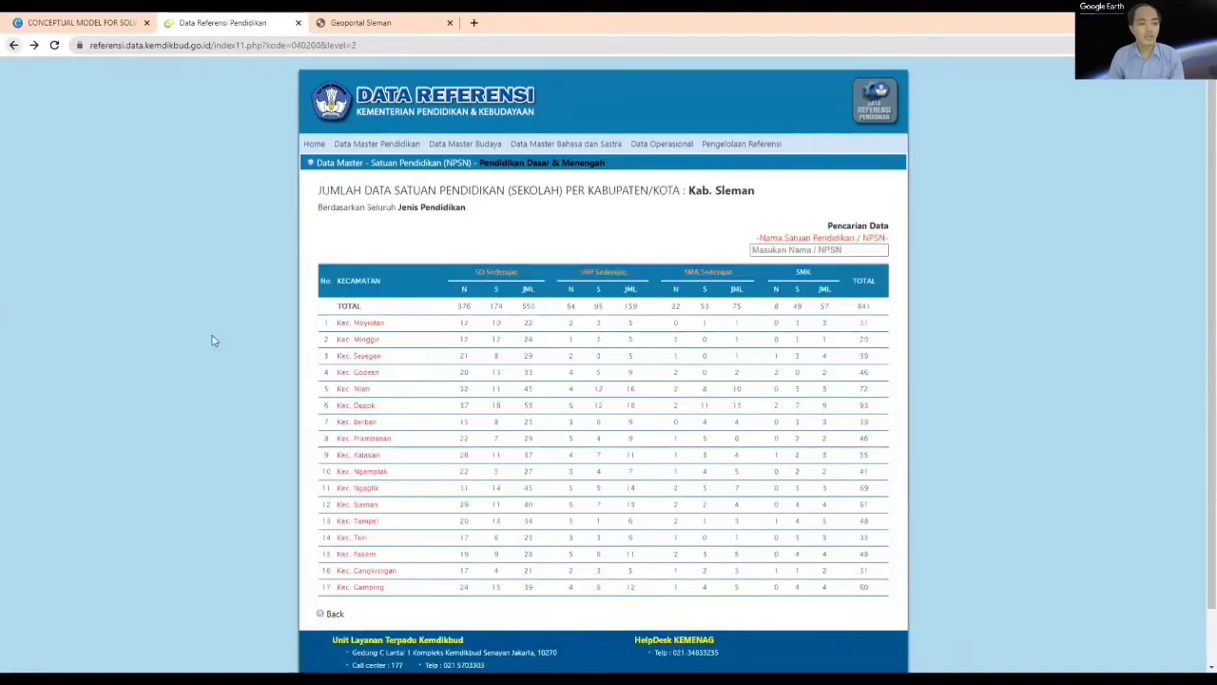
click(370, 425)
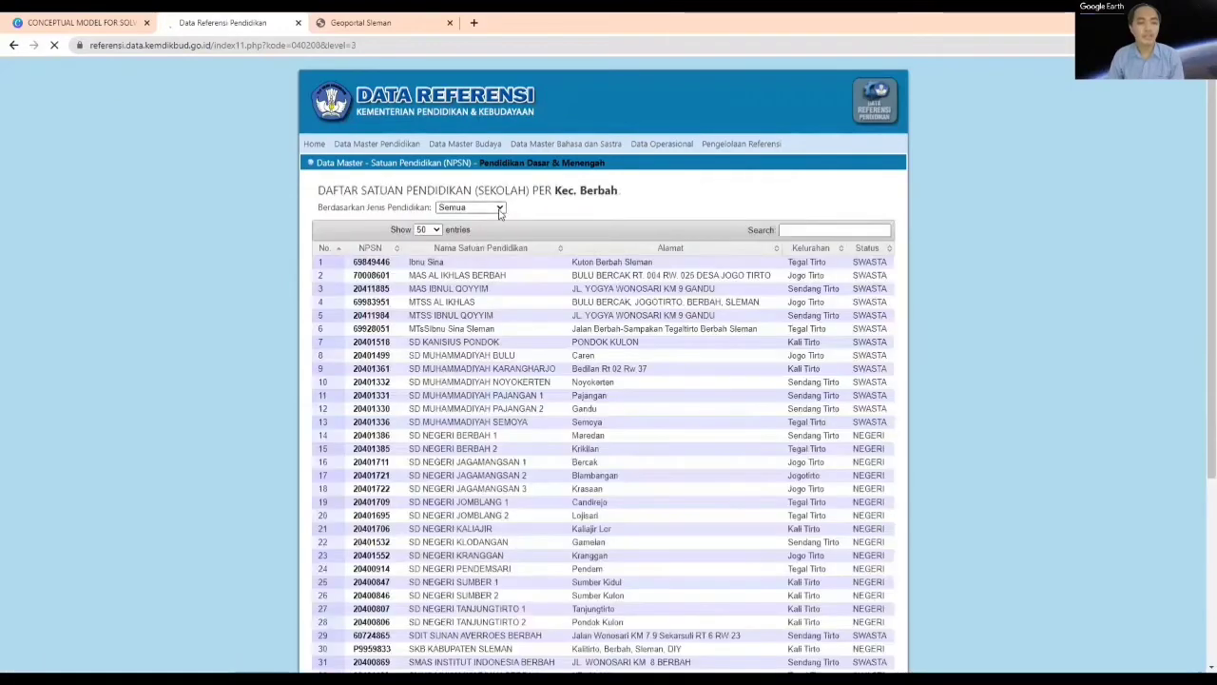
click(498, 208)
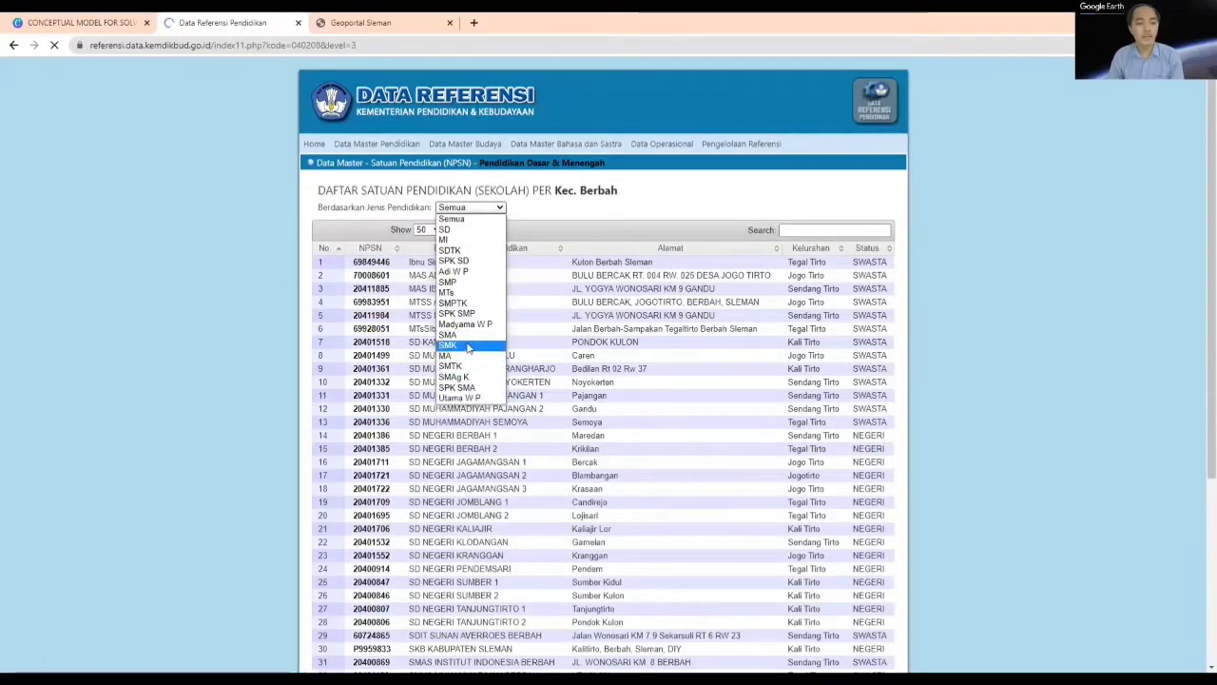
click(468, 337)
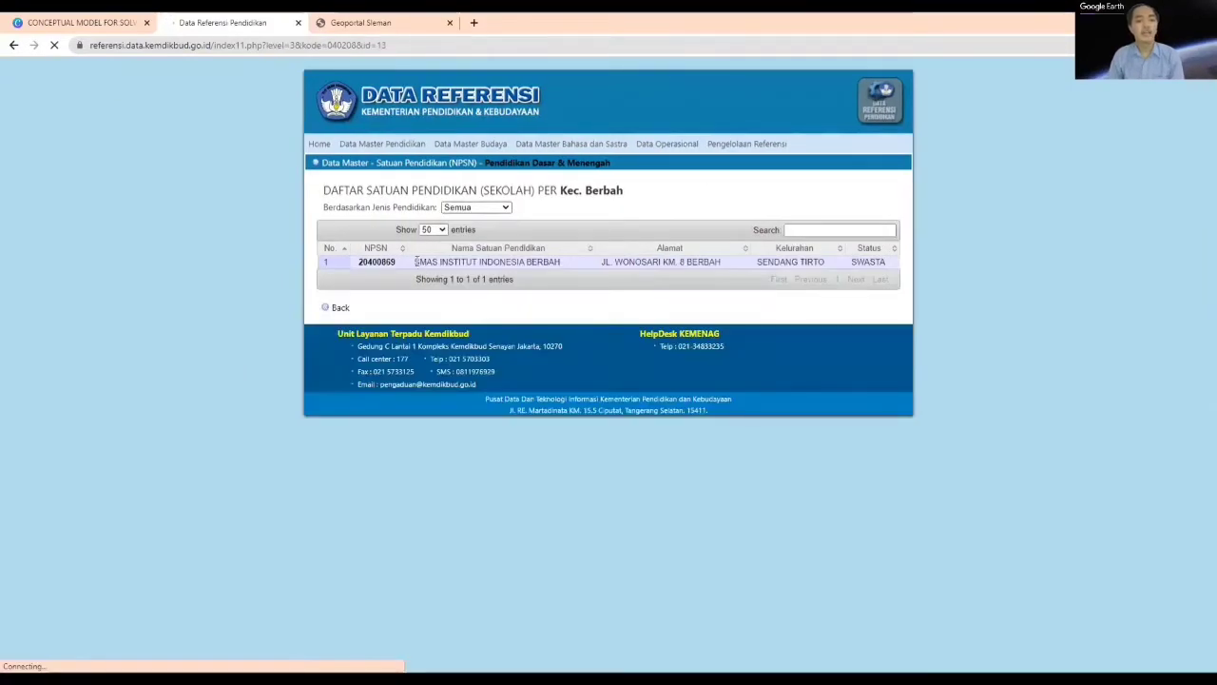
drag(461, 261, 565, 264)
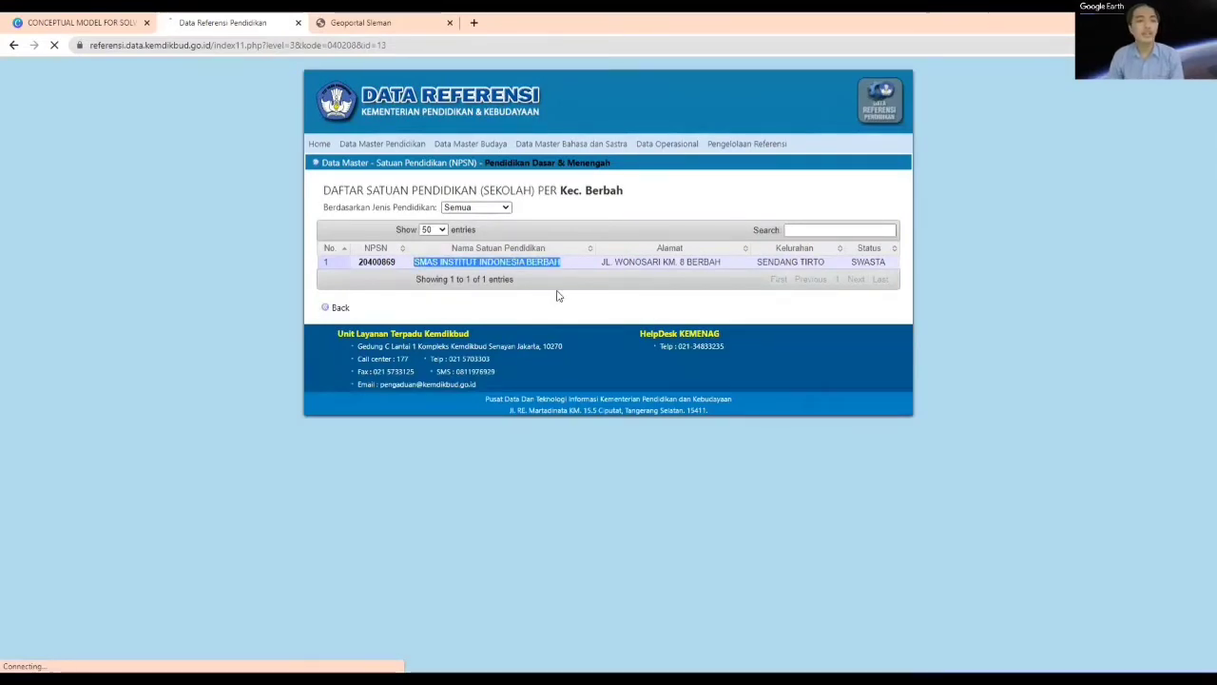
Step: Return to the full school list for Kec. Berbah and look through its entries
click(13, 44)
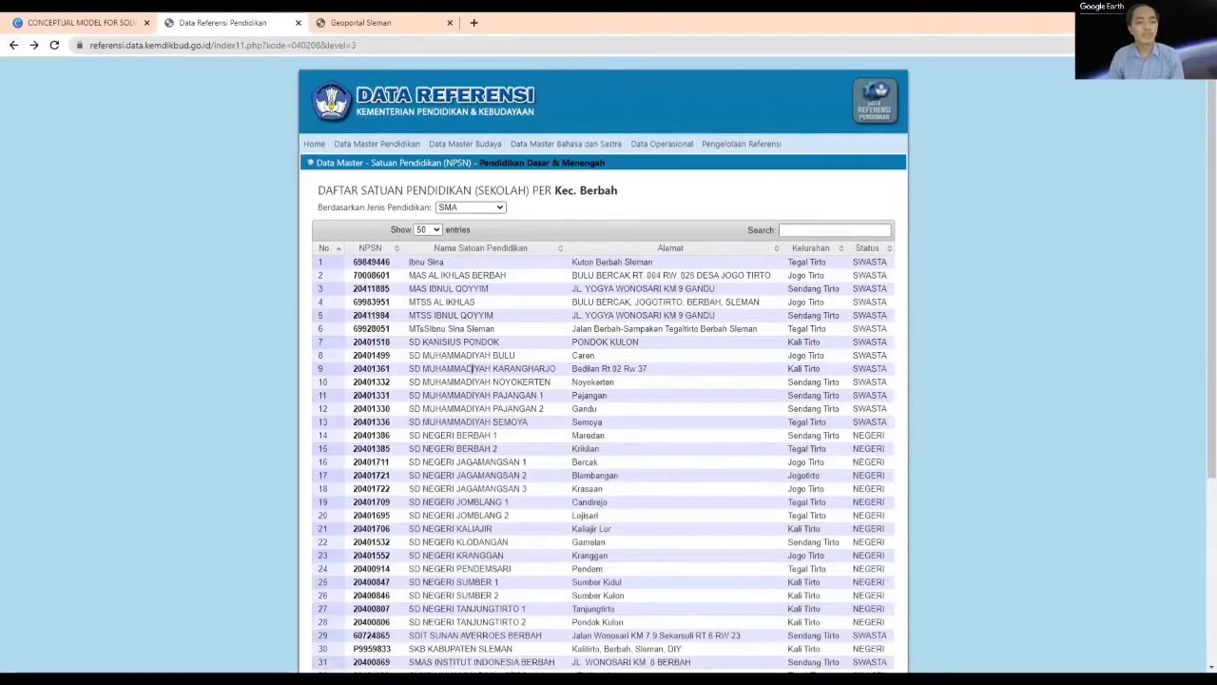
scroll(472, 368, down, 2)
scroll(469, 375, up, 1)
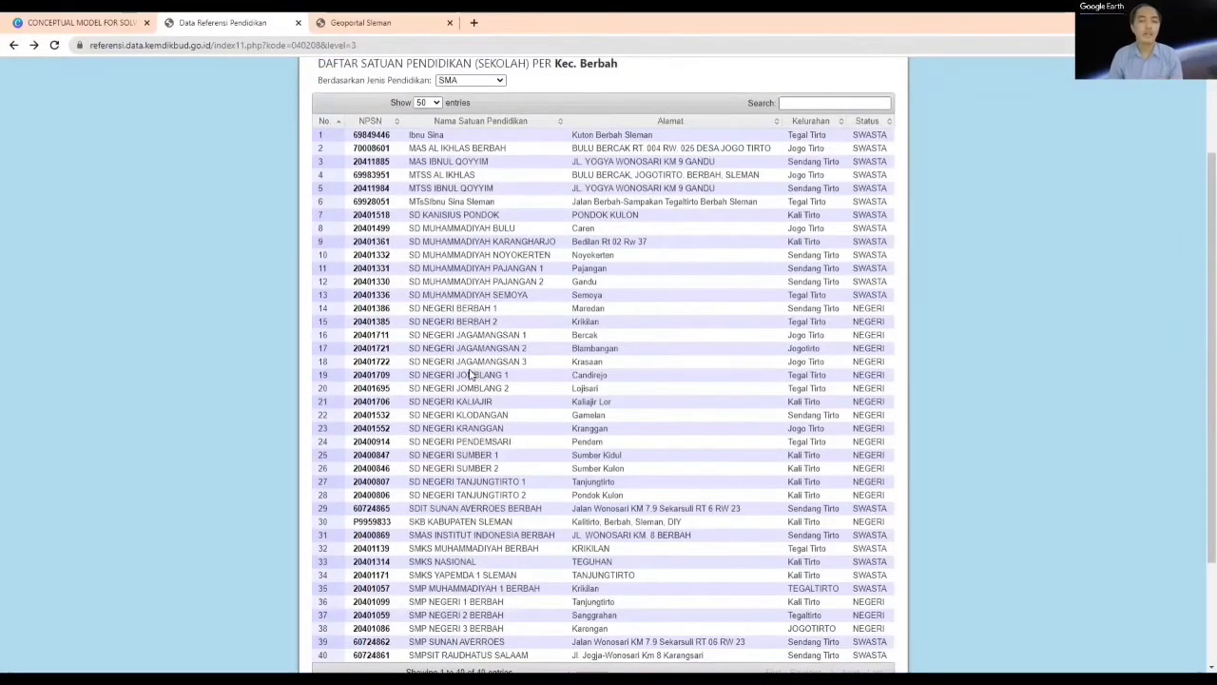
Step: Search the Sleman Regency Geoportal for "penutup lahan"
key(ctrl+Tab)
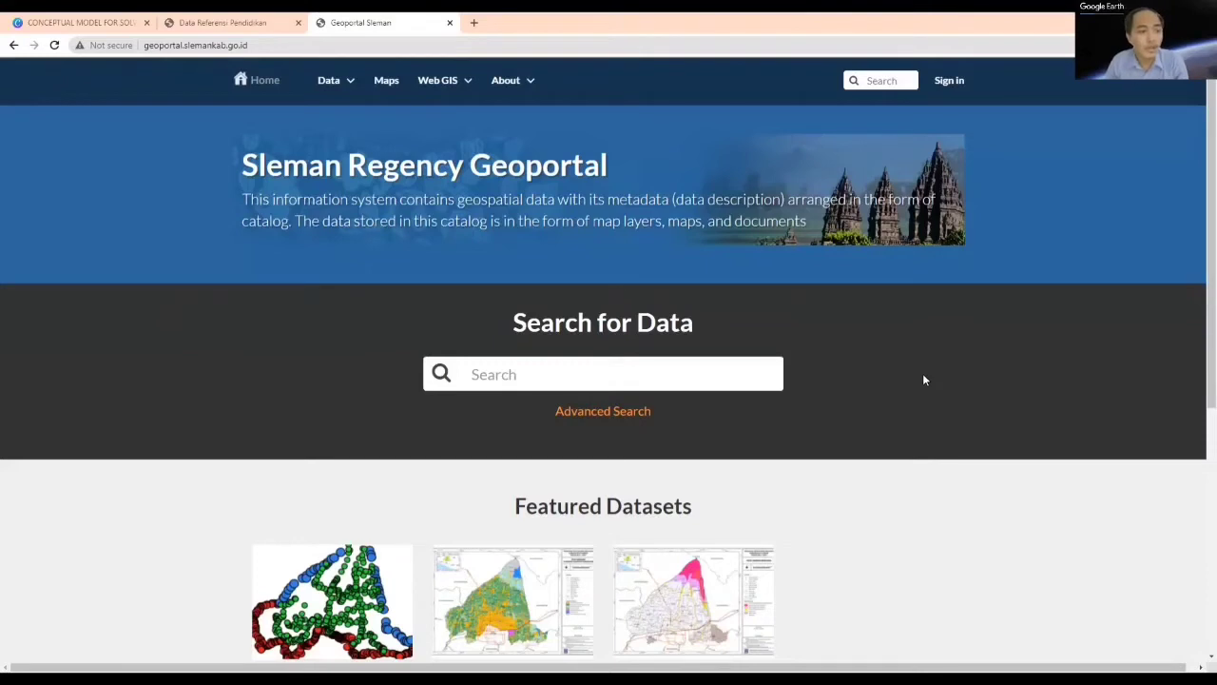
click(579, 380)
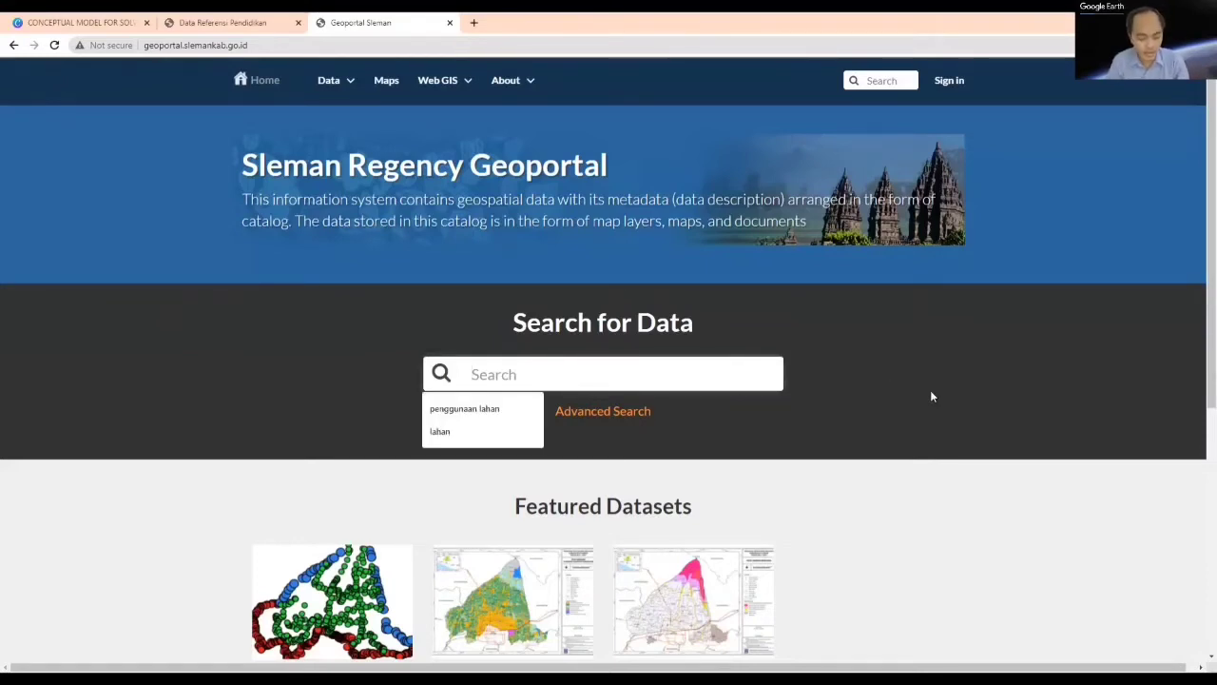
text(penutup)
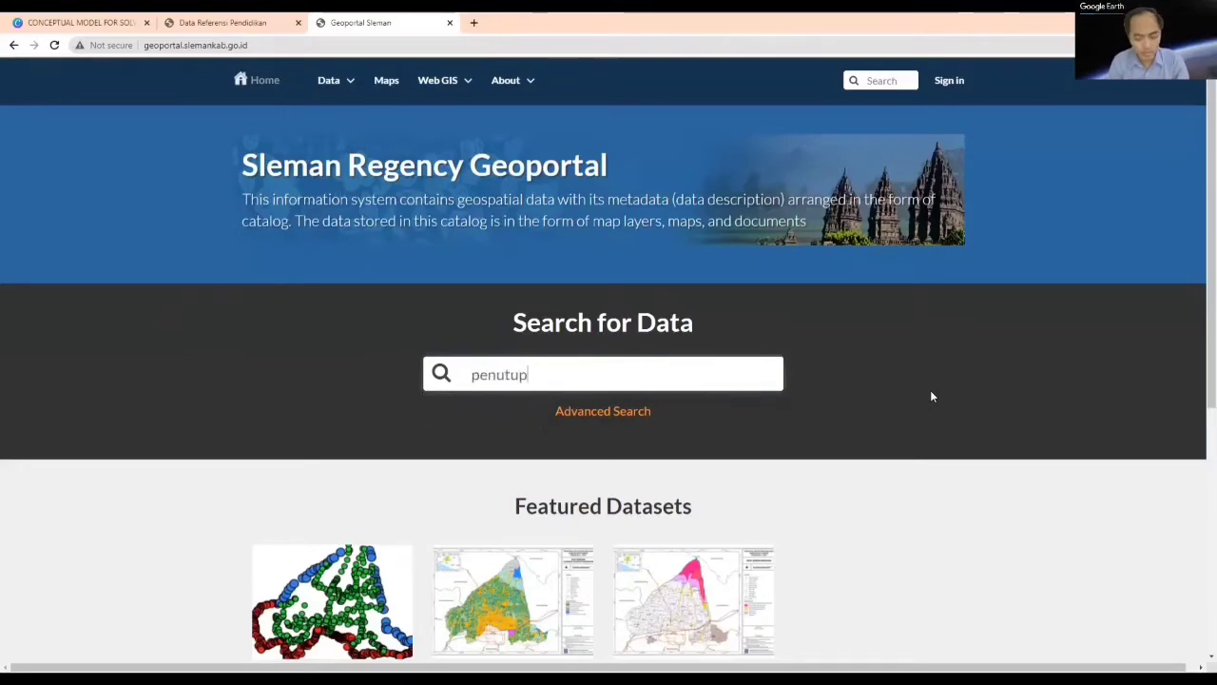
text( lahan)
key(Return)
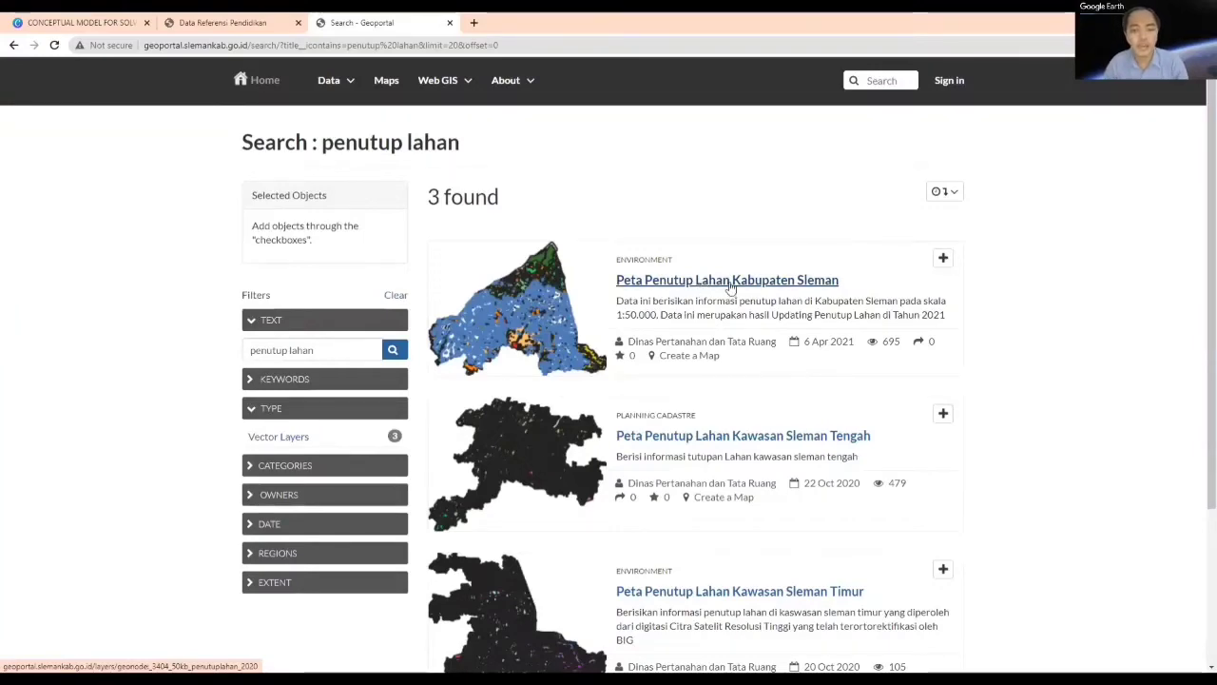
Step: Download the Peta Penutup Lahan Kabupaten Sleman layer as KML and close the download dialog
click(880, 308)
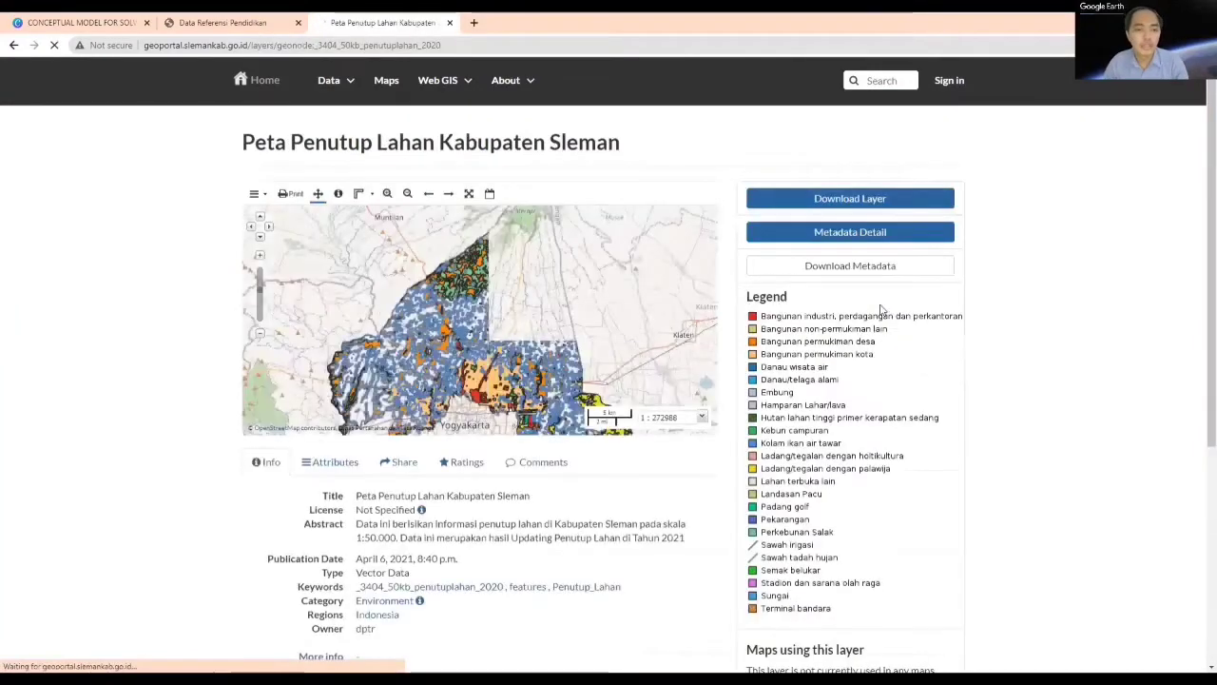
click(867, 200)
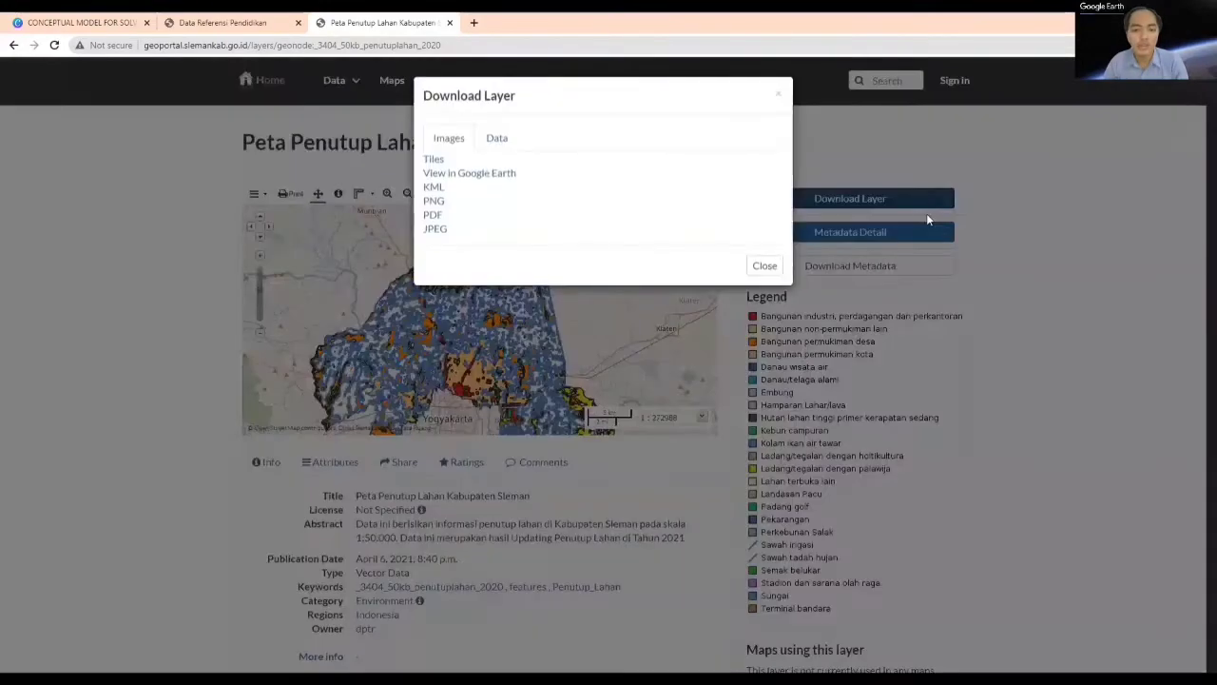
click(433, 187)
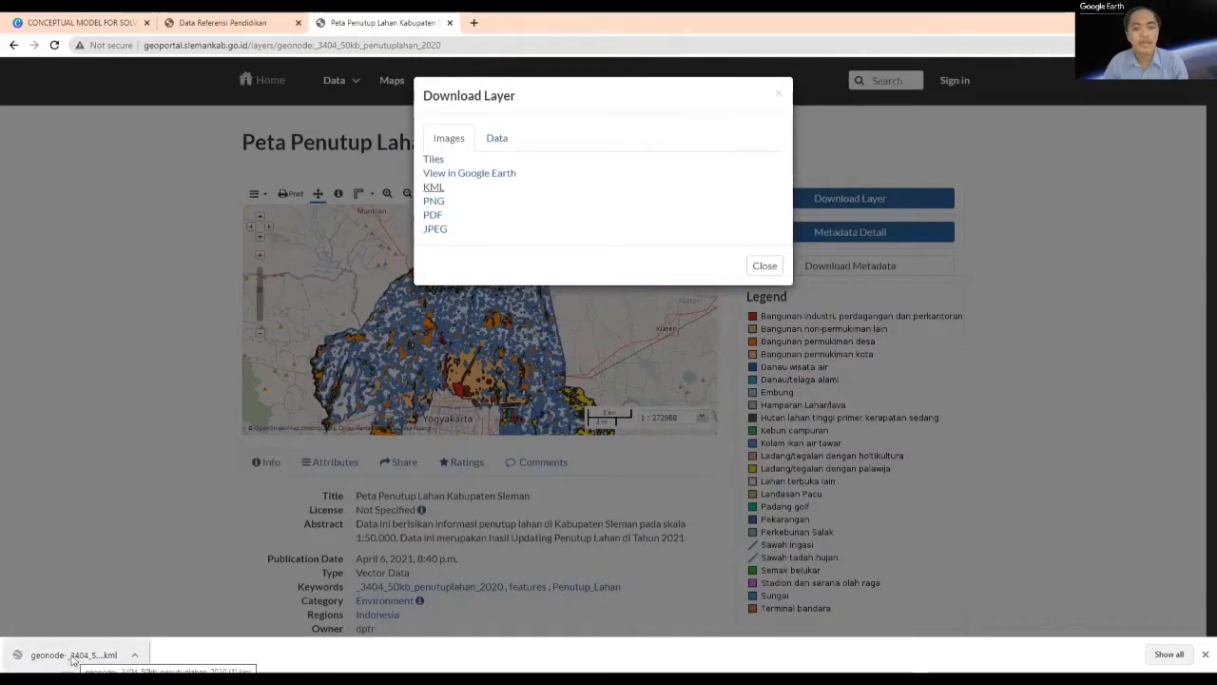
click(765, 267)
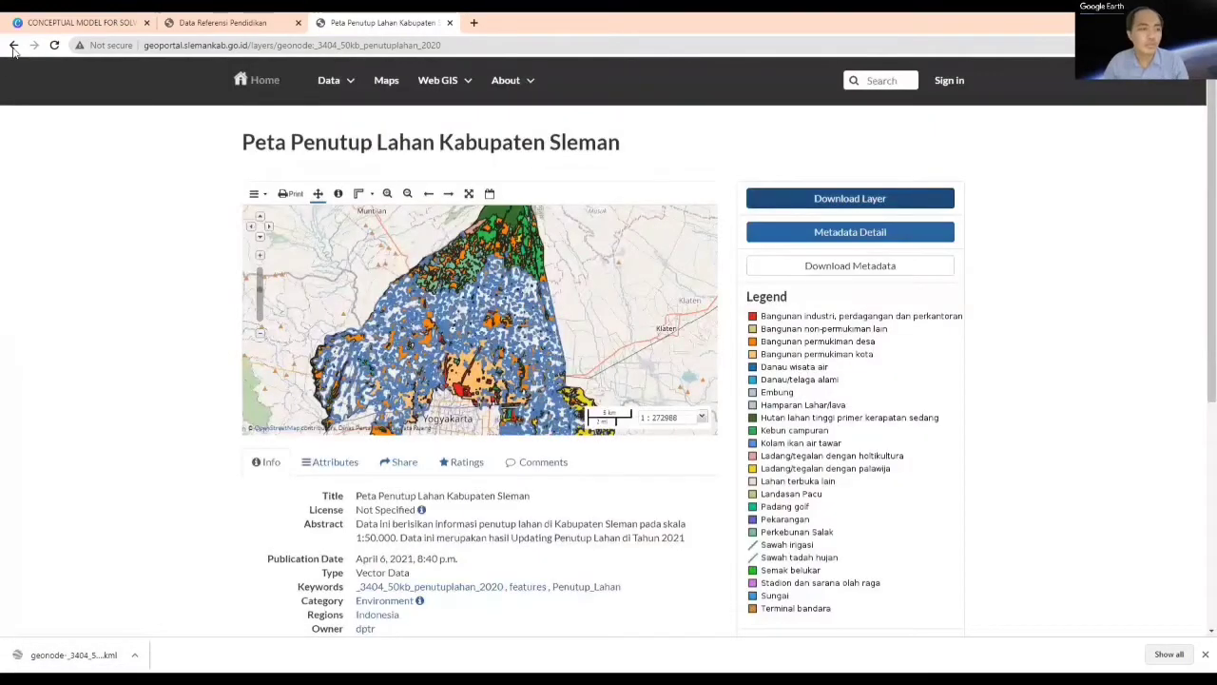
Step: Return to the geoportal's home page and search for "kontur"
click(13, 46)
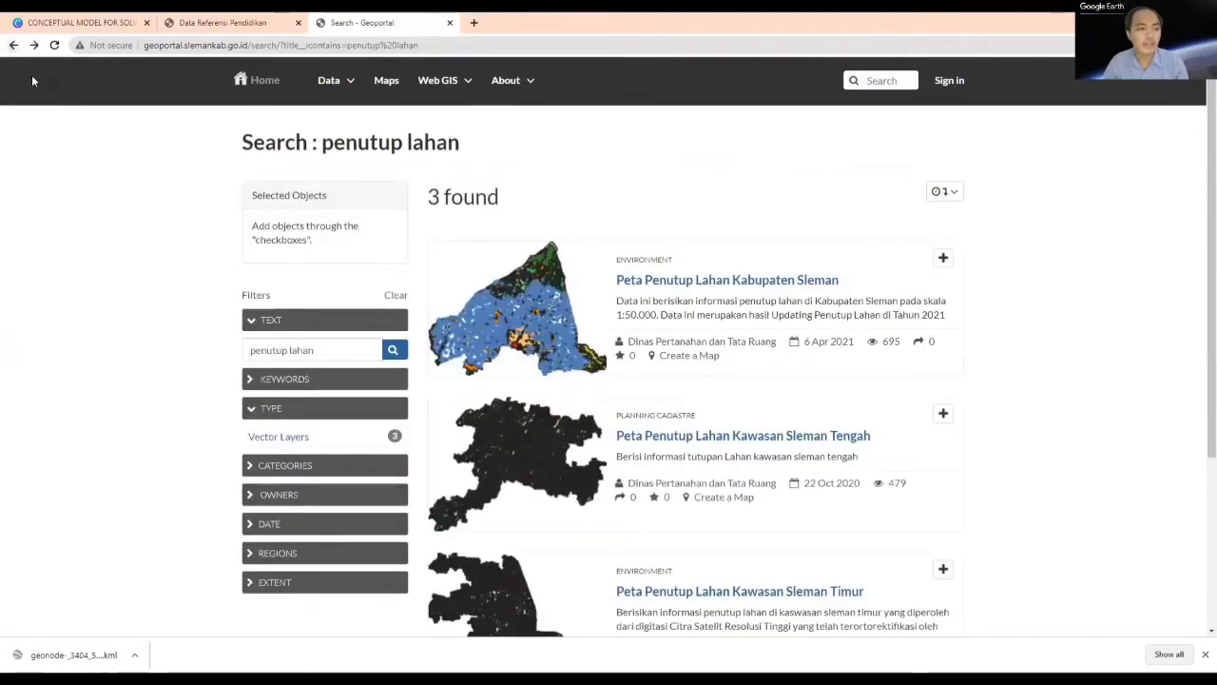
click(14, 45)
drag(595, 373, 440, 373)
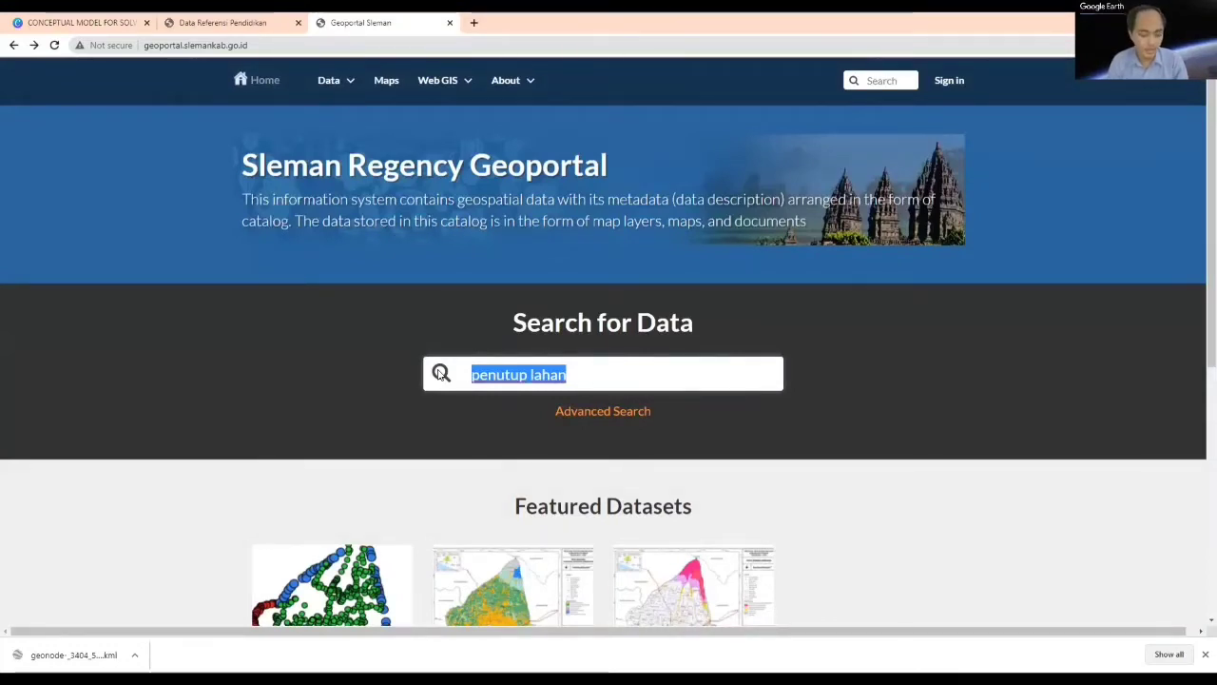
text(kontur)
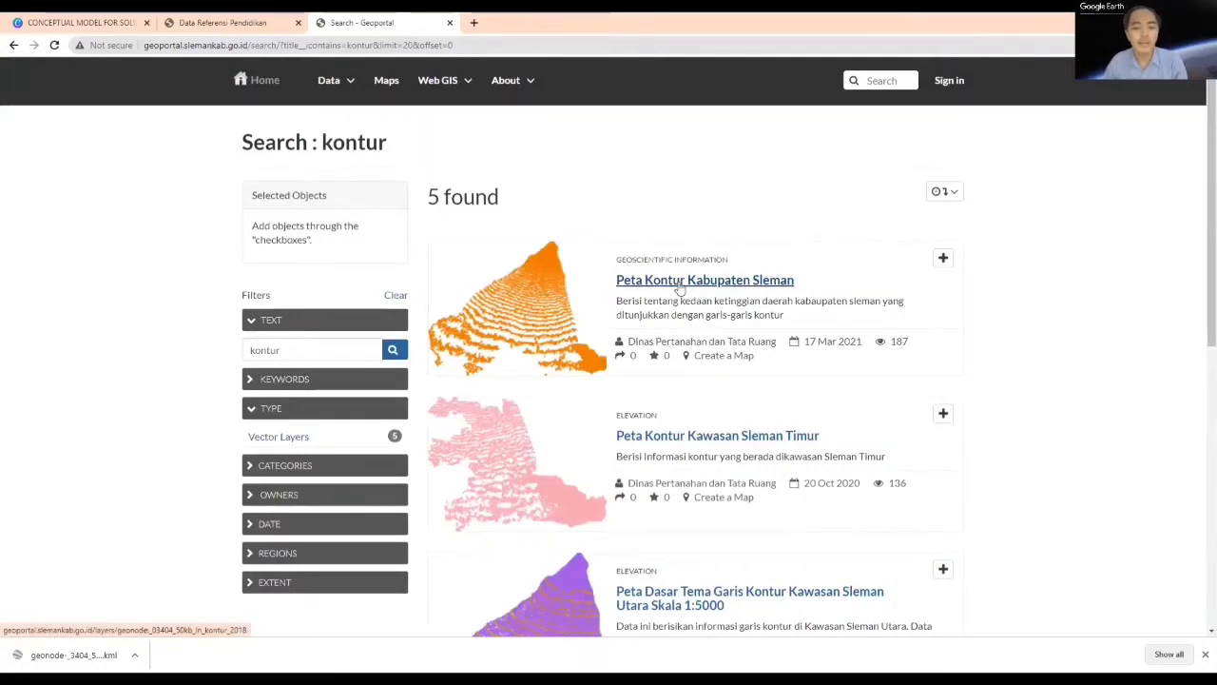
Step: Download the Peta Kontur Kabupaten Sleman layer in KML format
click(680, 282)
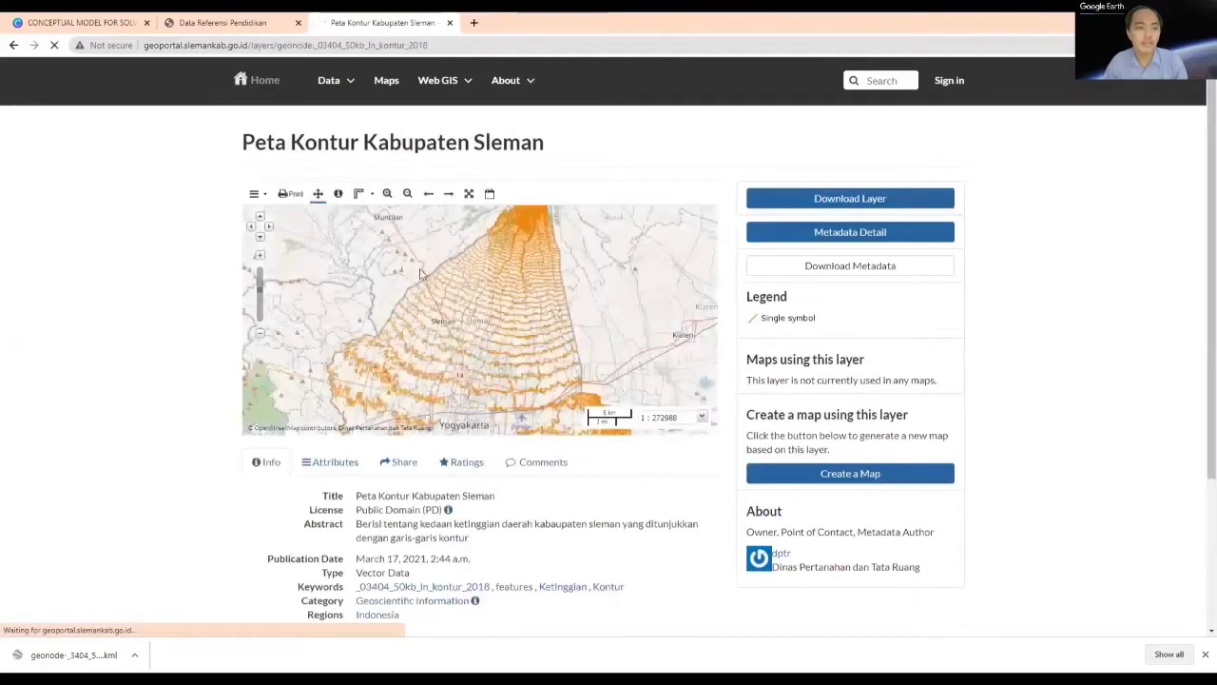
click(842, 198)
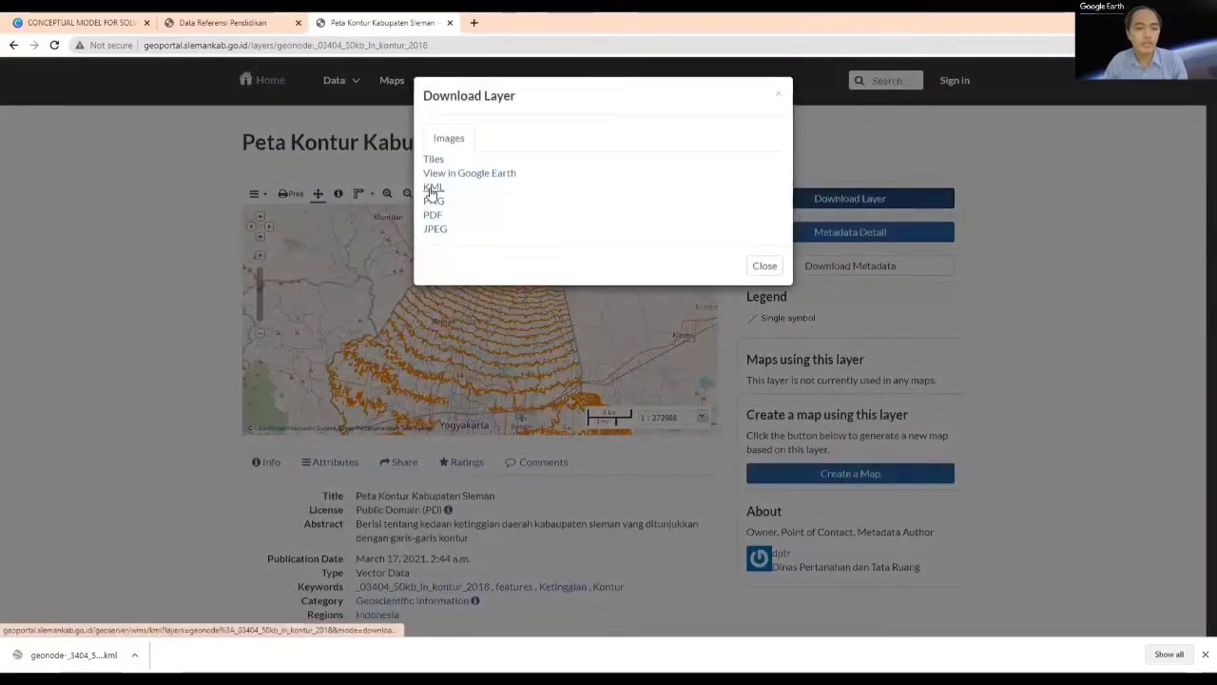
click(431, 190)
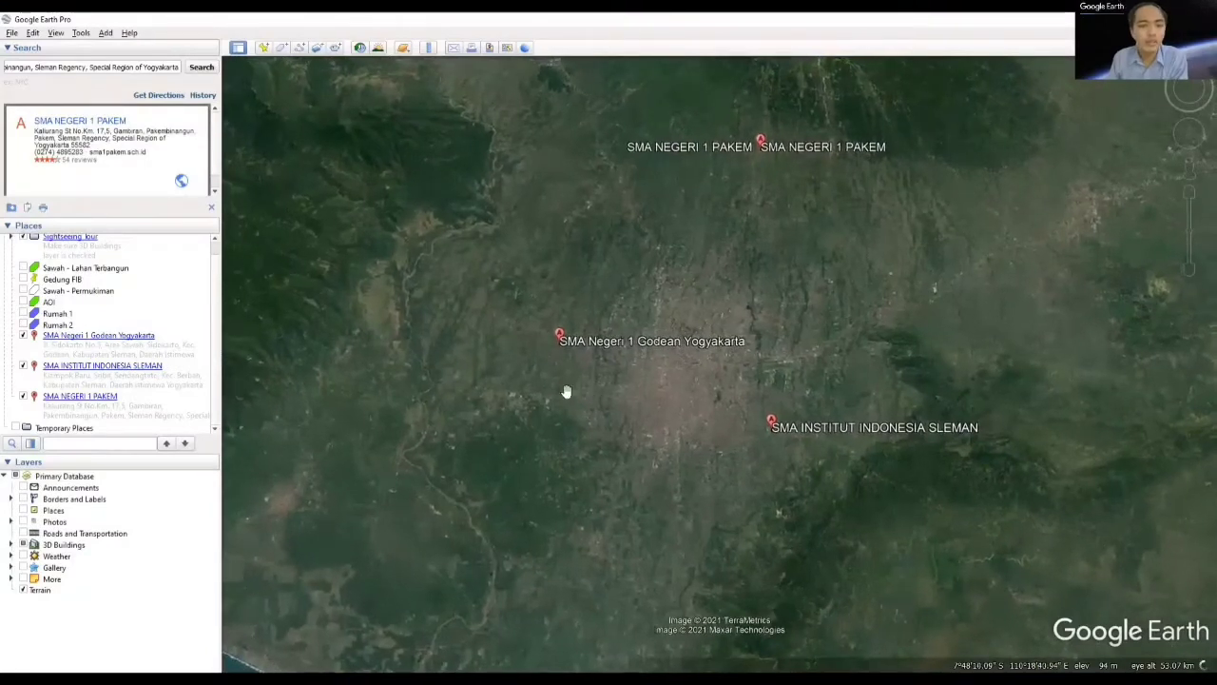
Step: In Google Earth Pro, set up the ruler for measuring a circle with its radius in kilometers
click(430, 48)
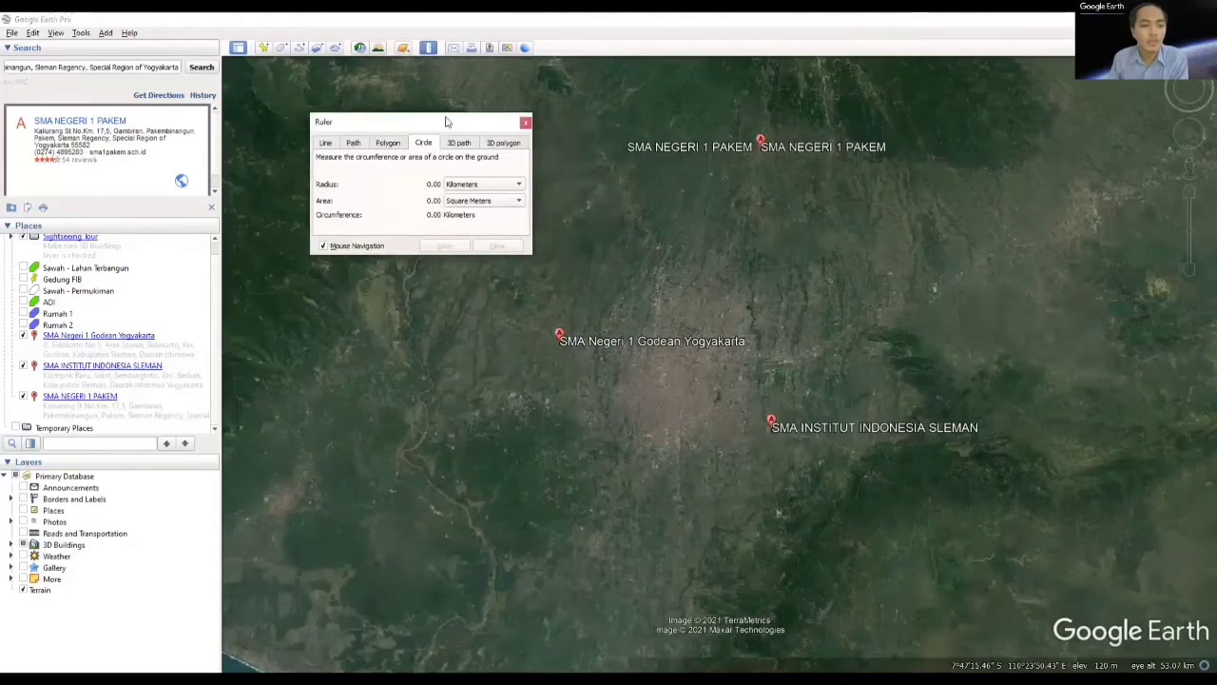
drag(446, 121, 457, 119)
click(488, 182)
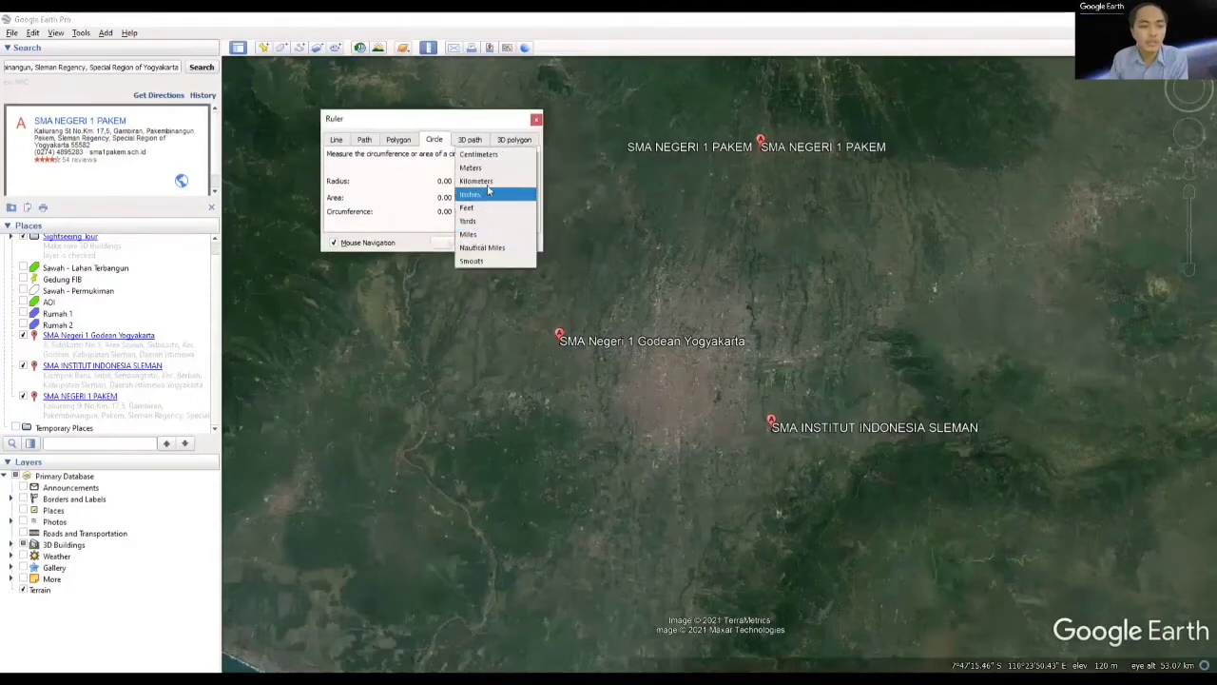
click(489, 183)
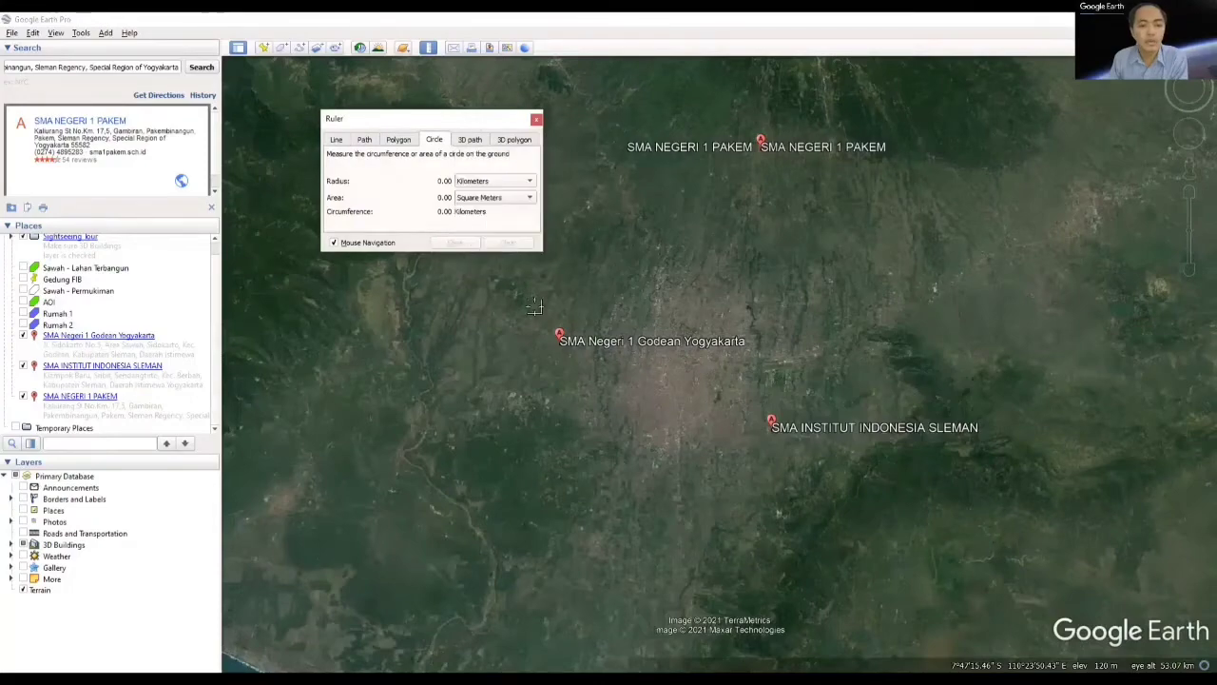
Step: Draw a ruler circle centred on SMA Negeri 1 Godean Yogyakarta with a radius of about 6 km
scroll(557, 342, up, 2)
scroll(556, 342, up, 5)
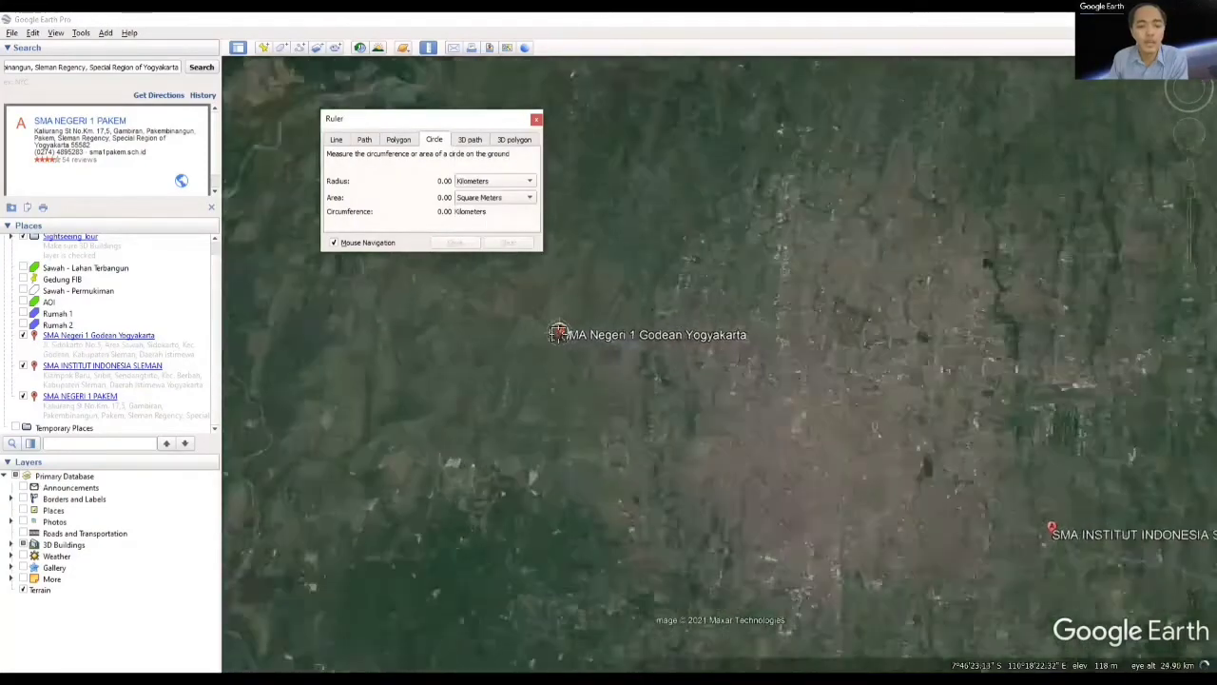
scroll(560, 323, up, 3)
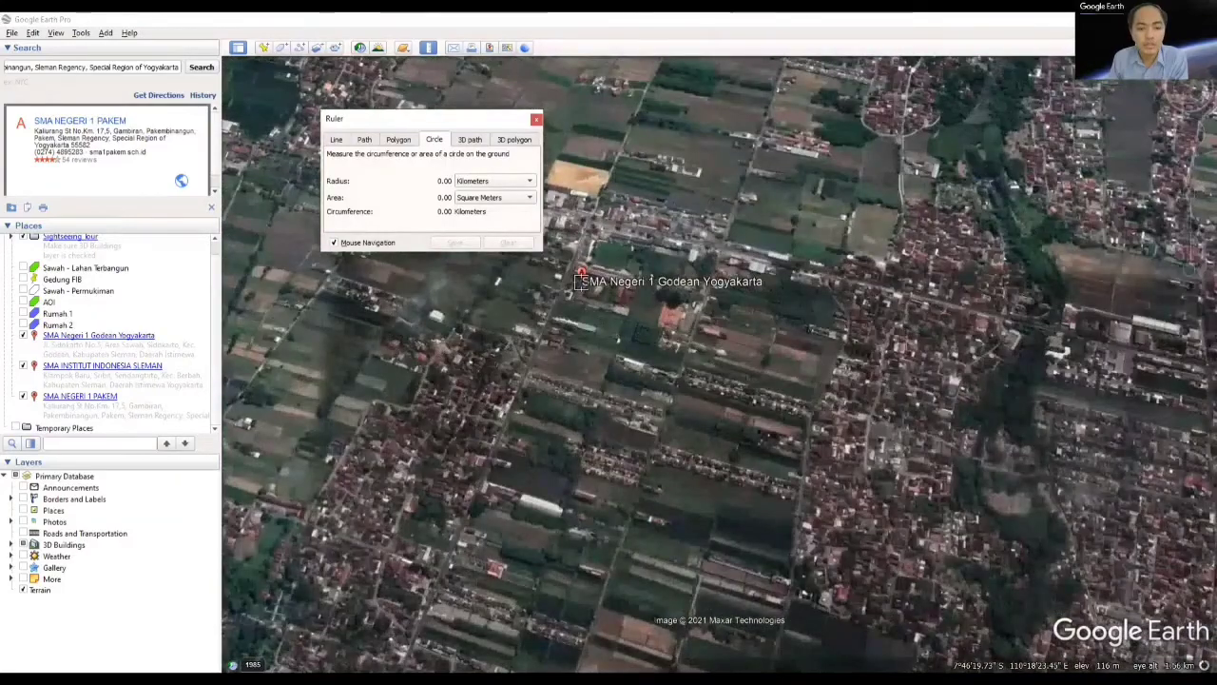
drag(584, 298, 648, 363)
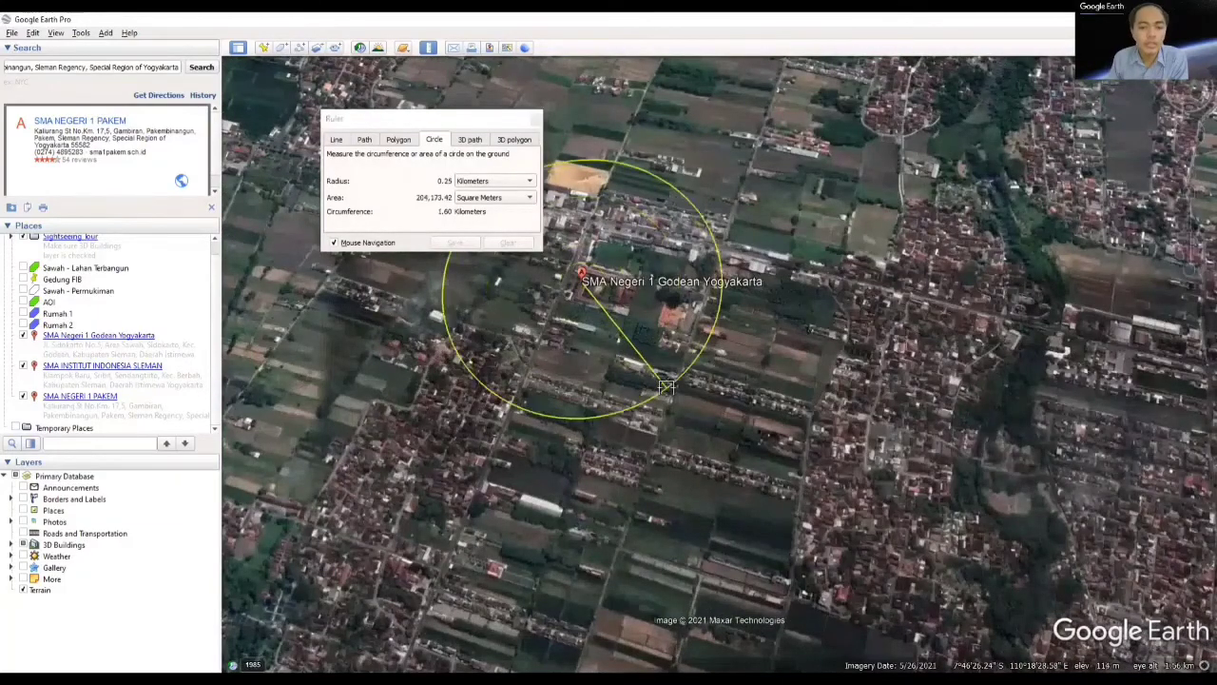
scroll(656, 375, down, 3)
scroll(666, 385, down, 3)
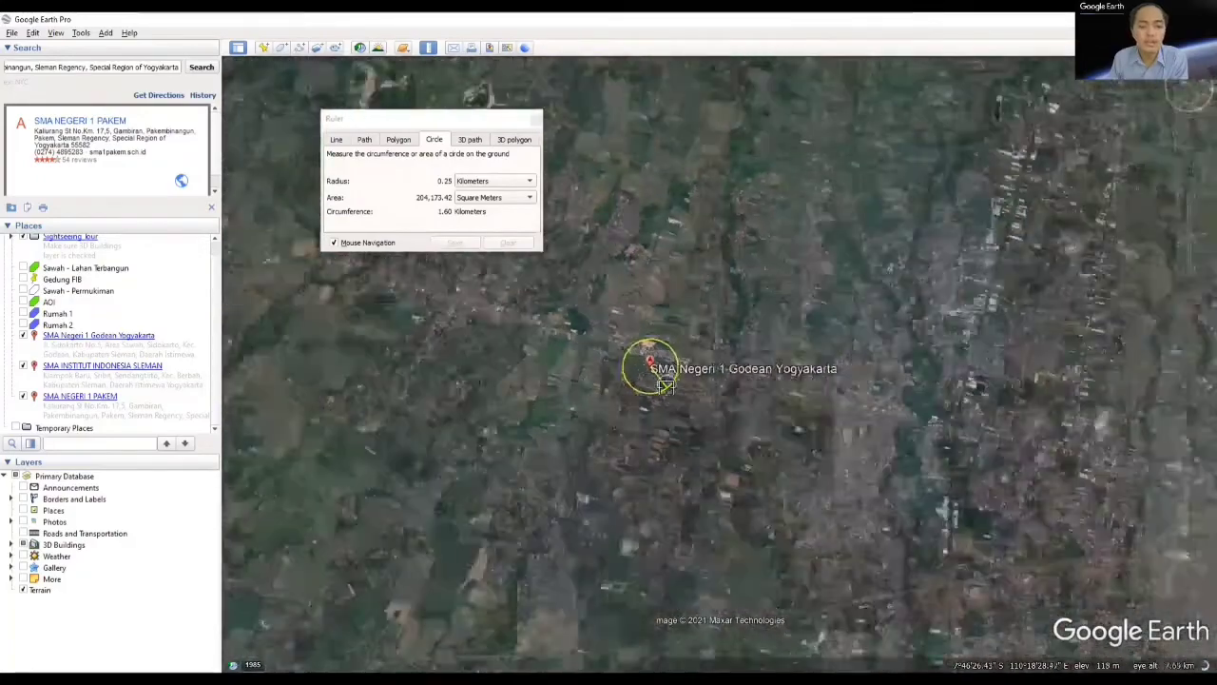
scroll(739, 432, down, 3)
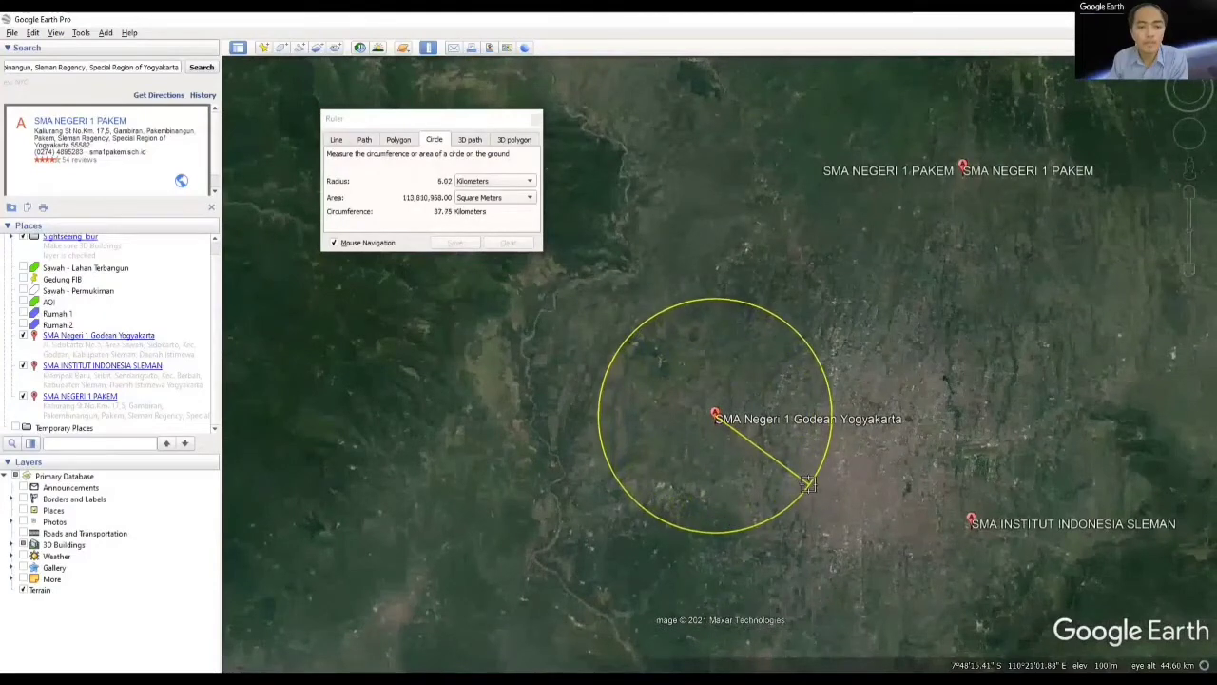
click(806, 483)
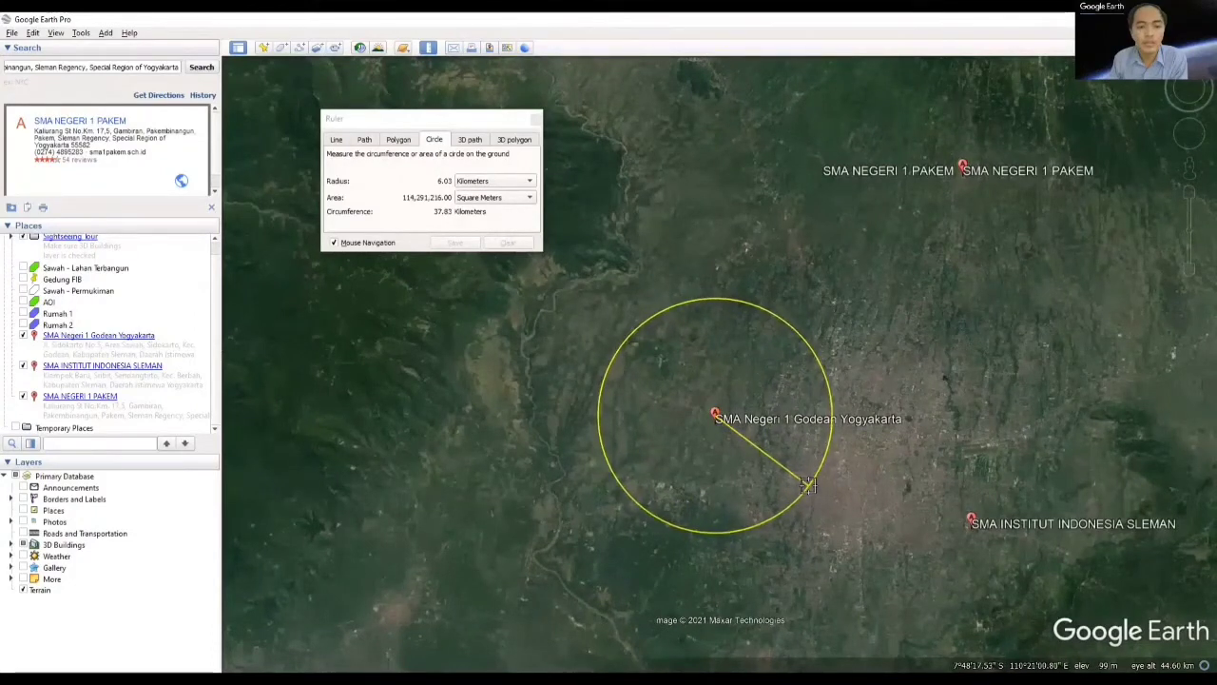
click(810, 491)
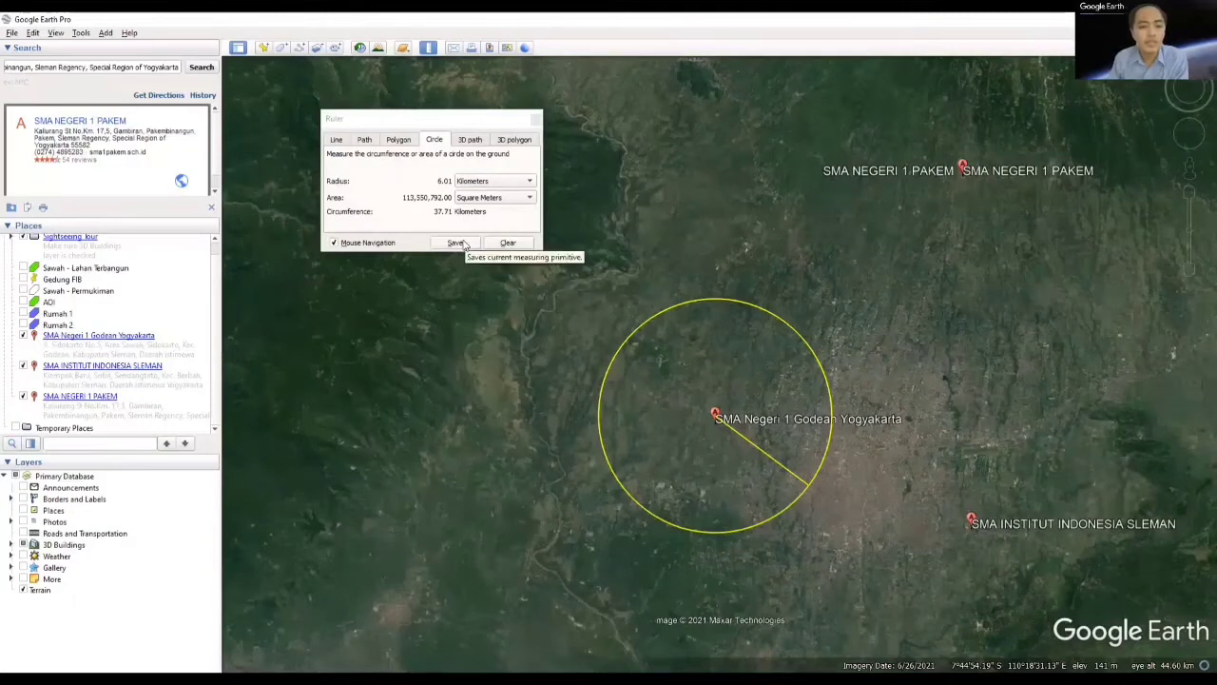
Step: Save the measured Godean circle as a new path named "6km"
click(338, 140)
click(445, 141)
click(454, 243)
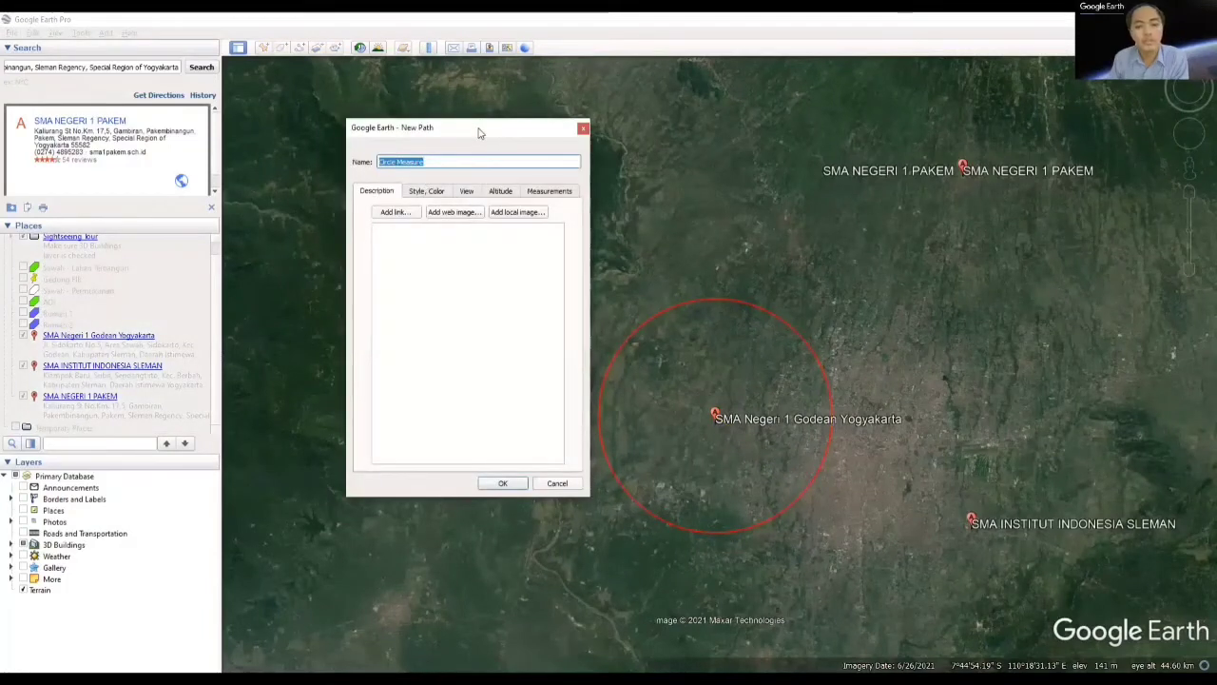
drag(393, 128, 385, 112)
drag(432, 146, 354, 149)
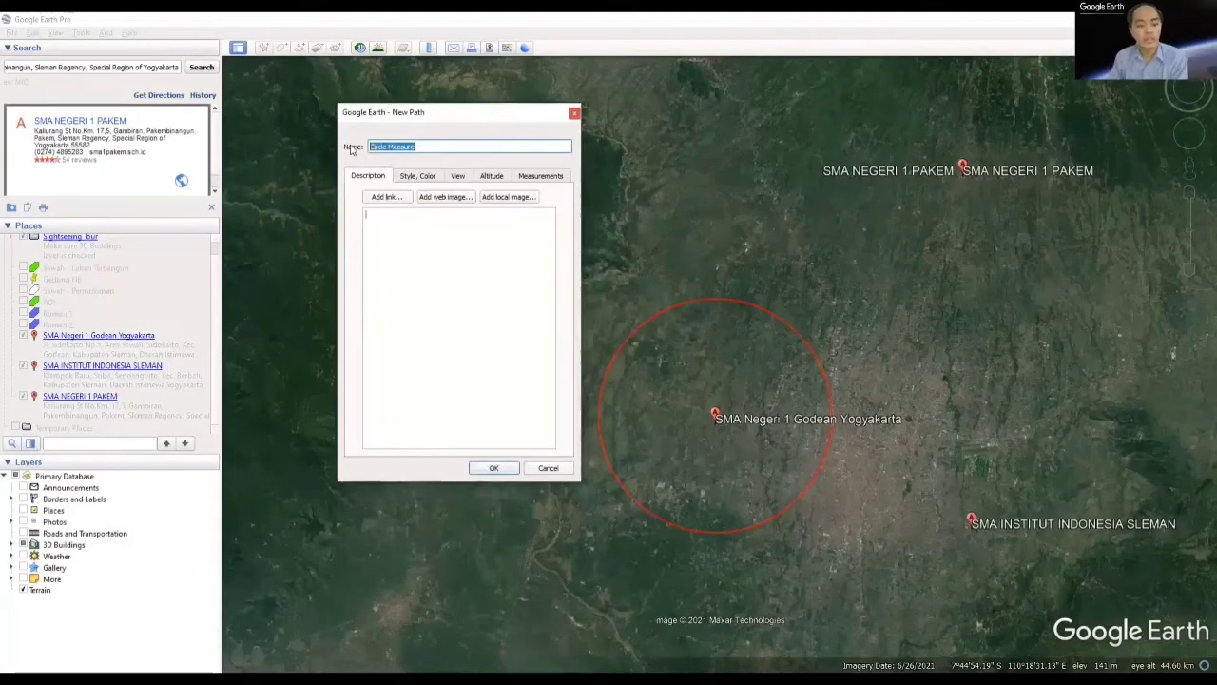
text(6b km)
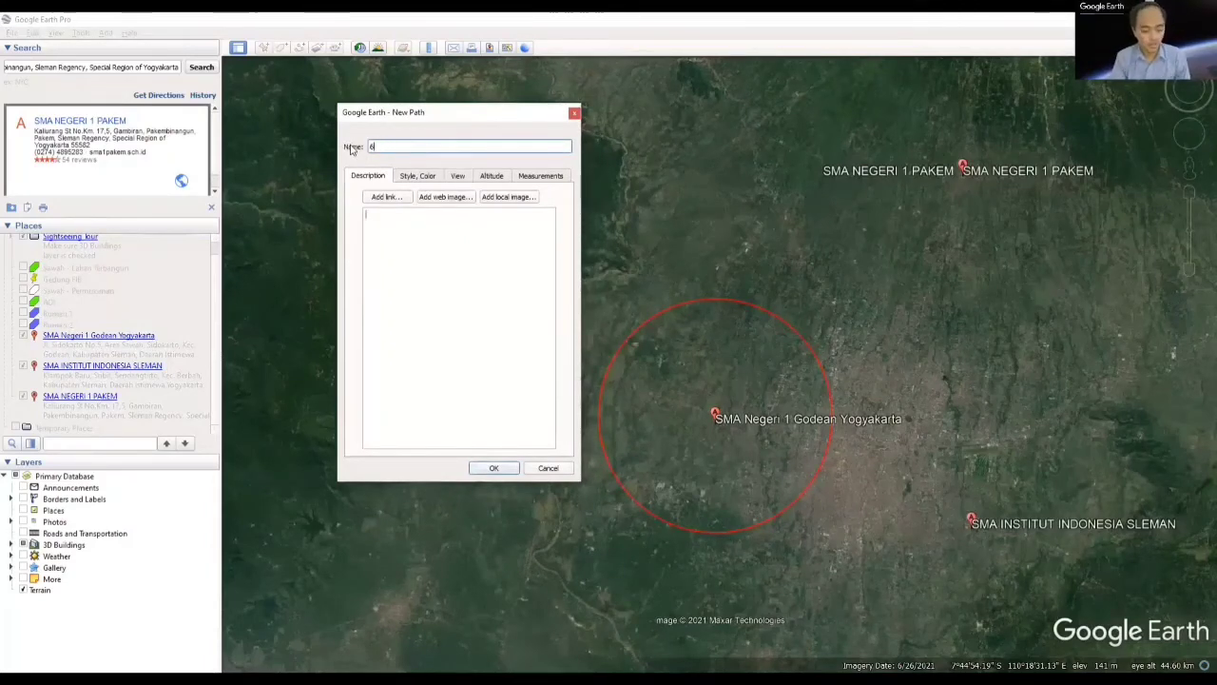
Step: Set the Godean circle's line color to green (#00ff00) and confirm the new path
click(417, 176)
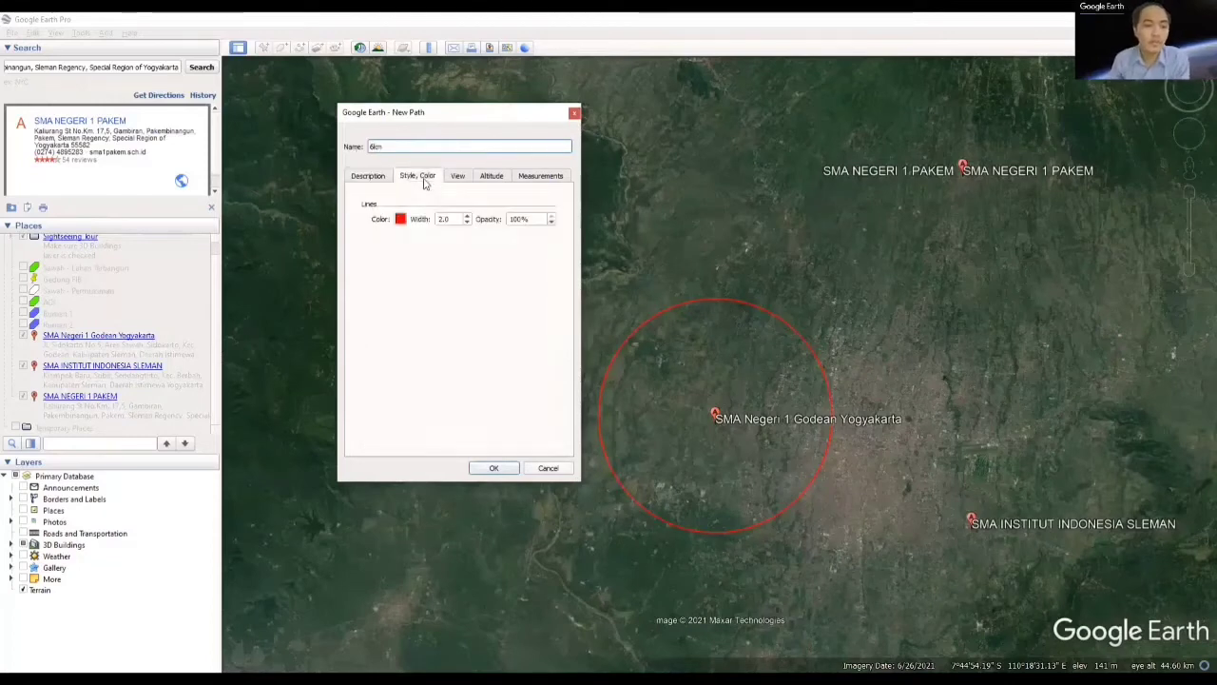
click(400, 221)
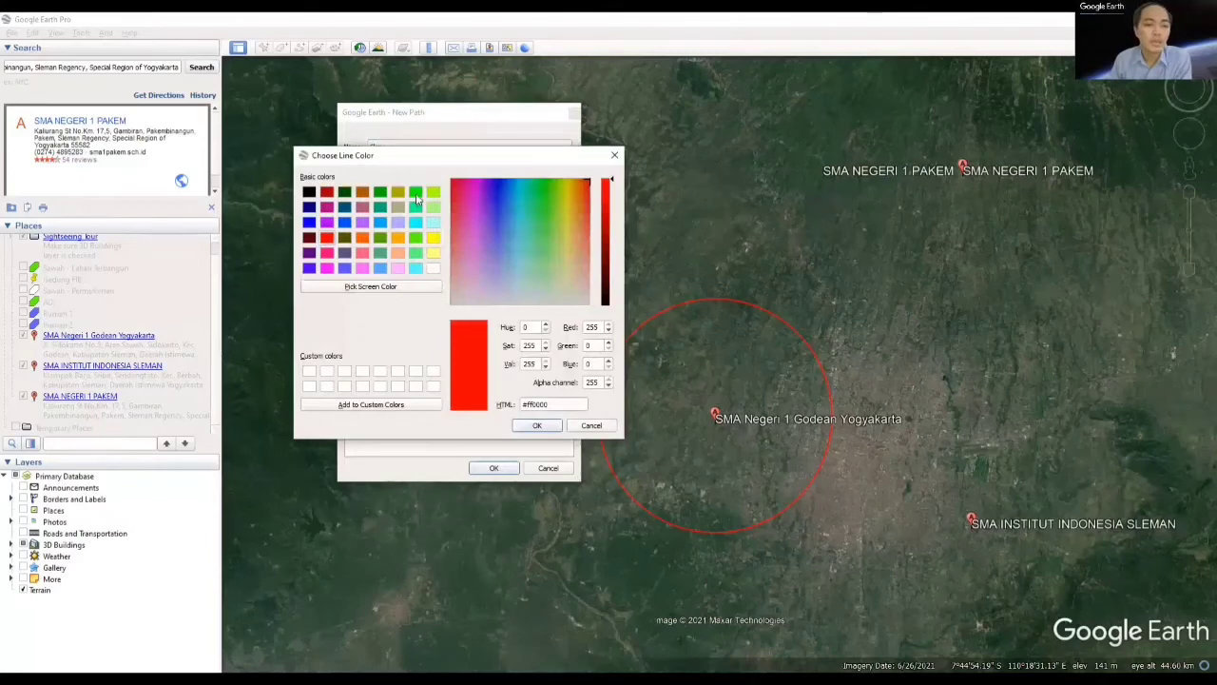
click(416, 193)
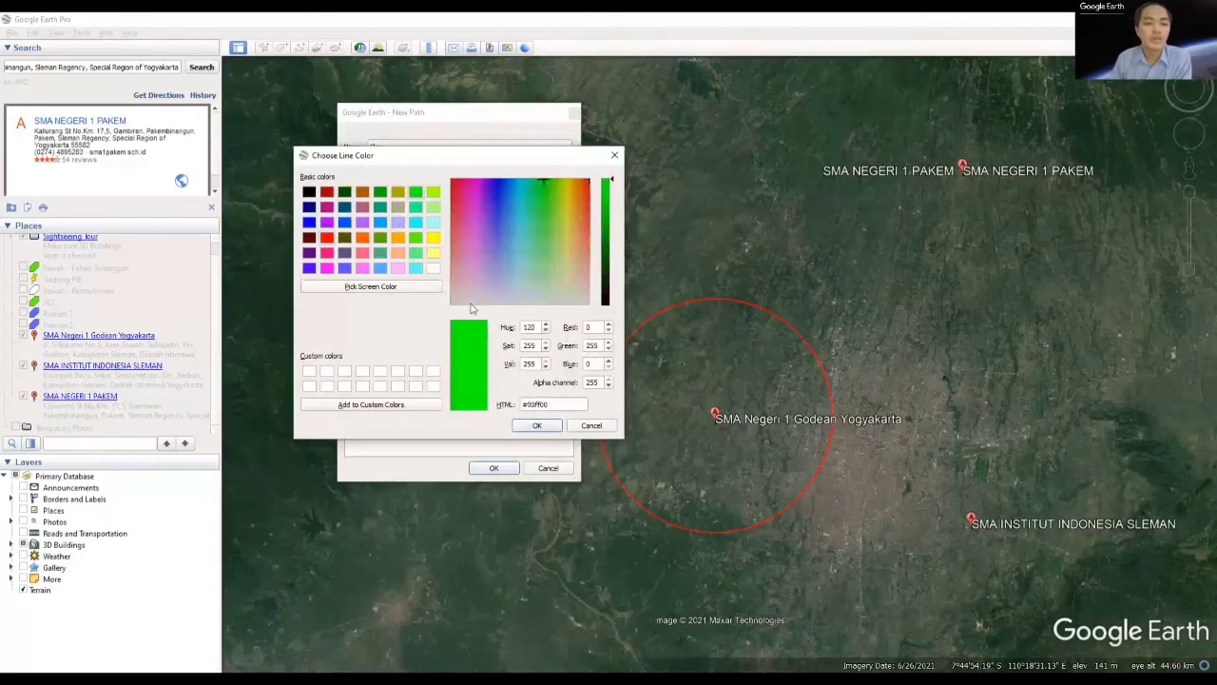
click(538, 426)
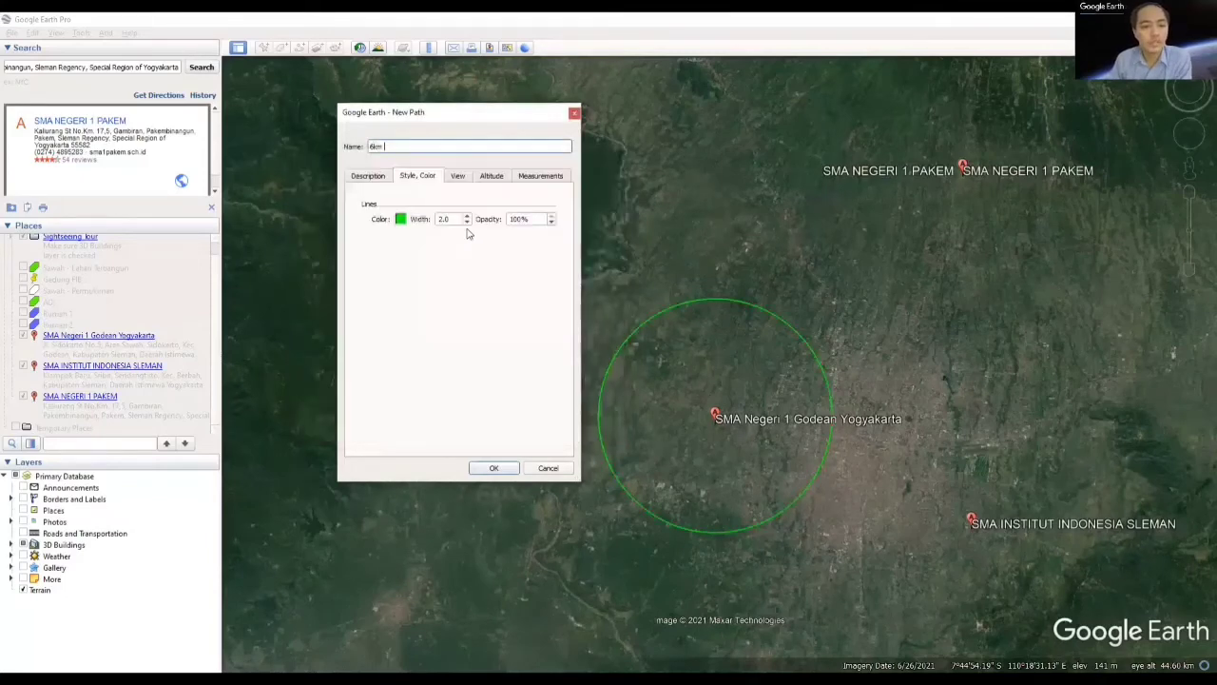
click(495, 471)
Step: Draw a ruler circle centred on SMA INSTITUT INDONESIA SLEMAN with a radius of about 6 km
drag(767, 422, 491, 354)
drag(718, 490, 767, 502)
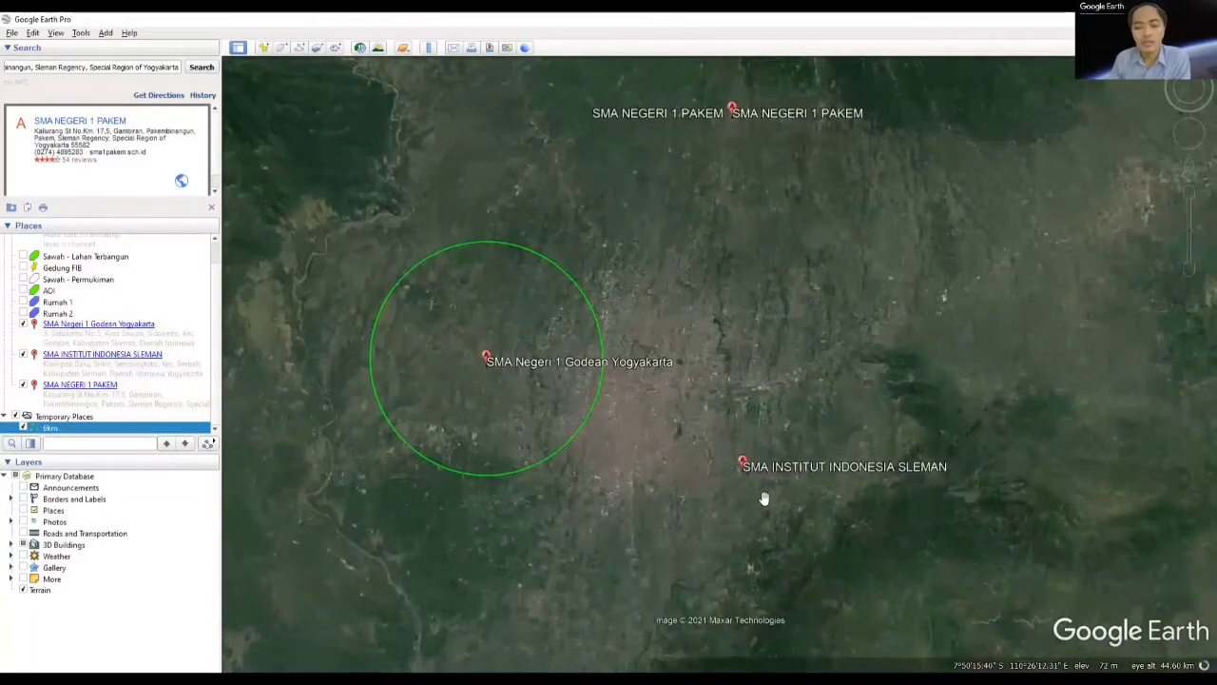
scroll(767, 494, up, 5)
scroll(722, 445, up, 3)
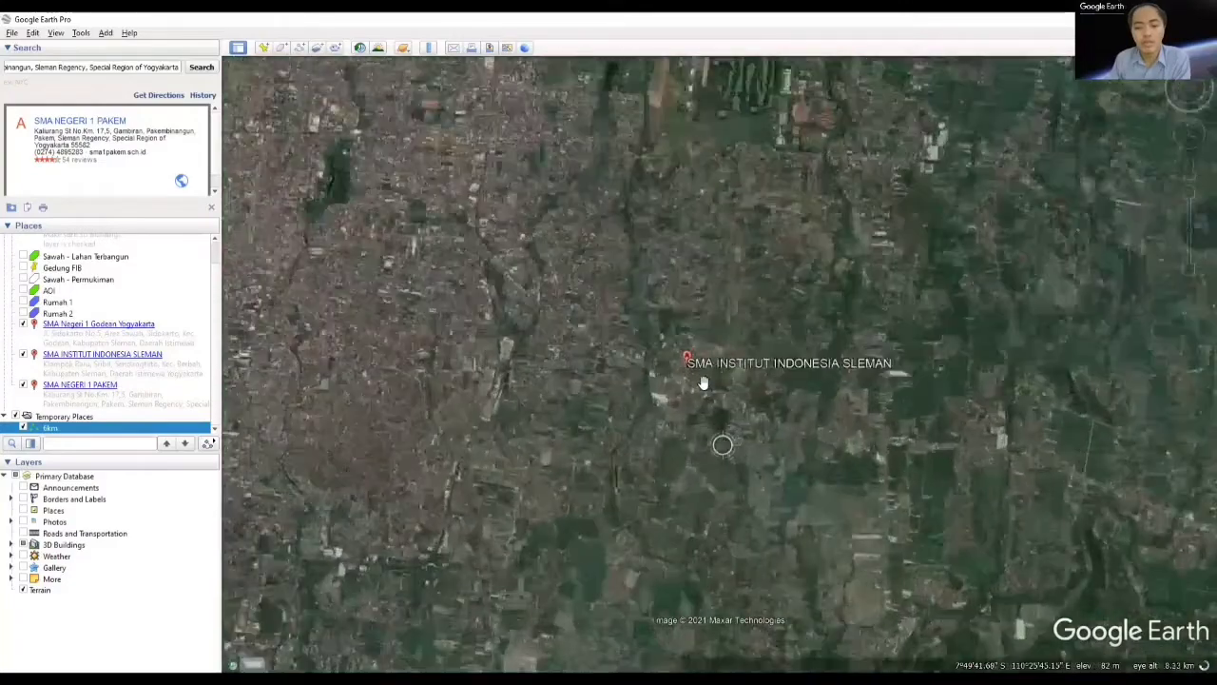
drag(703, 383, 679, 438)
scroll(666, 414, up, 4)
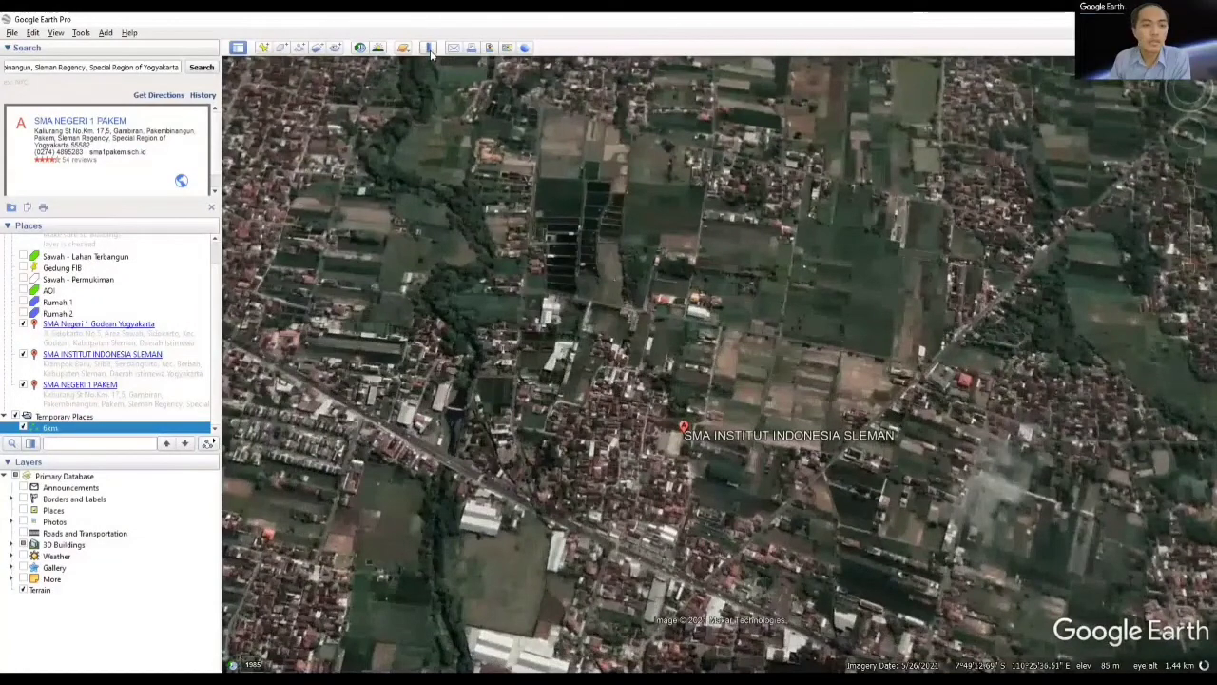
click(429, 49)
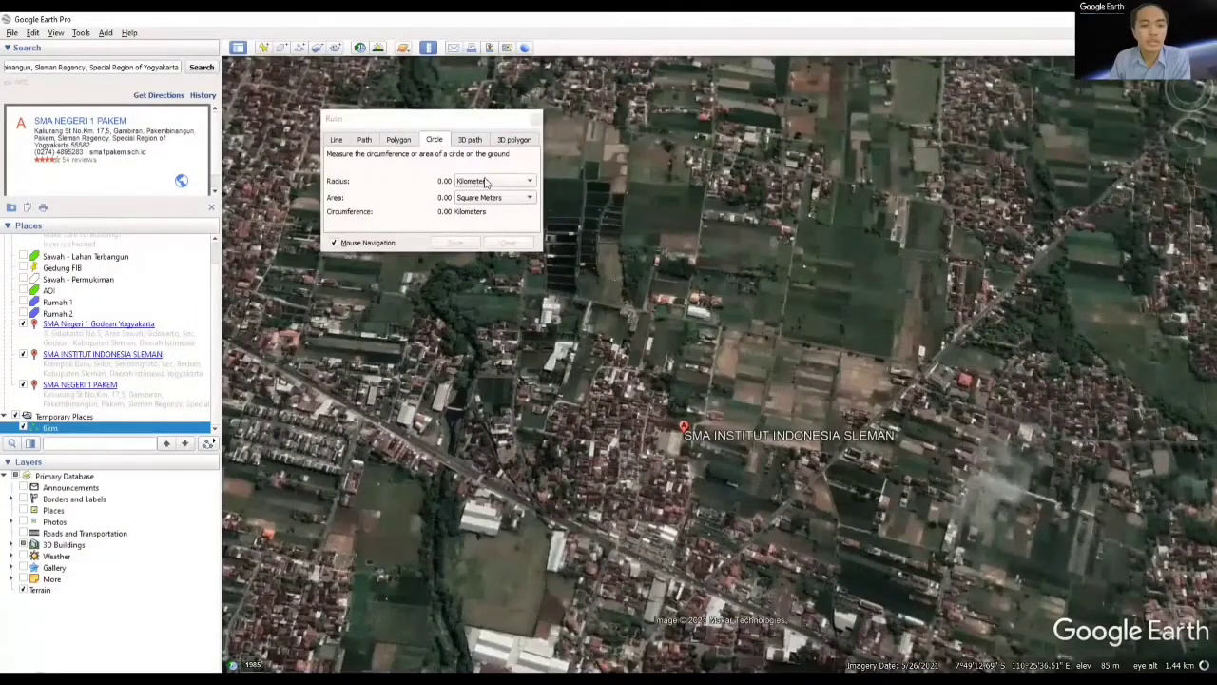
click(486, 182)
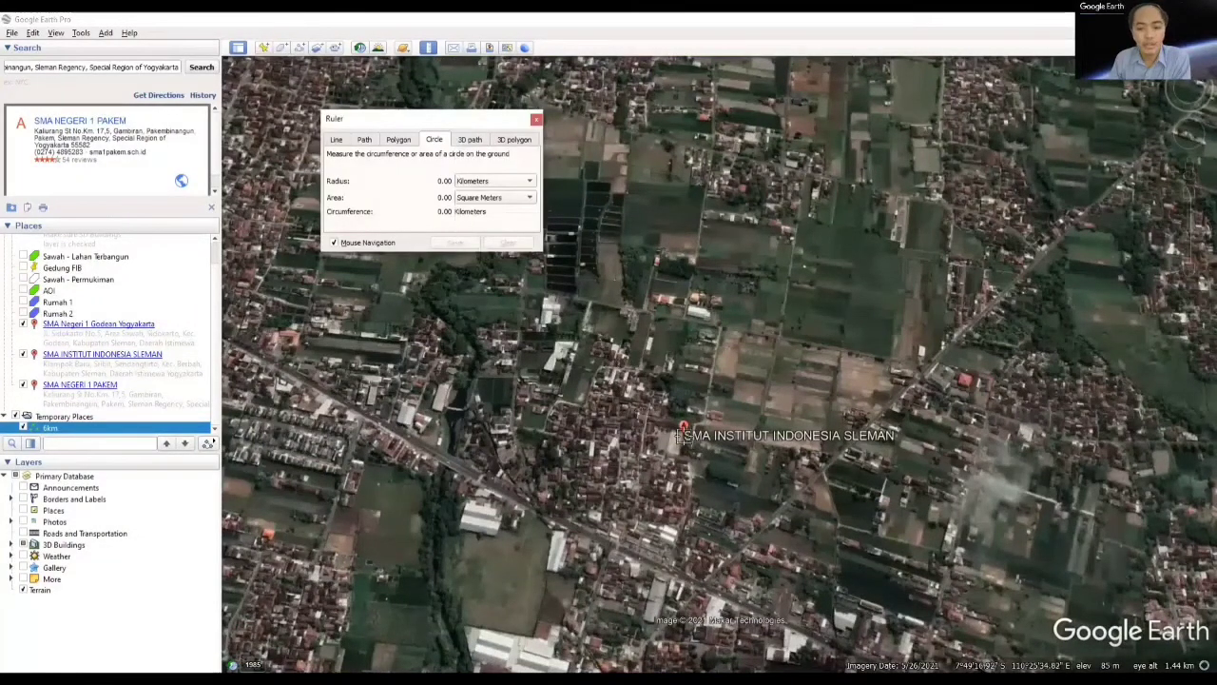
click(692, 431)
scroll(693, 431, down, 10)
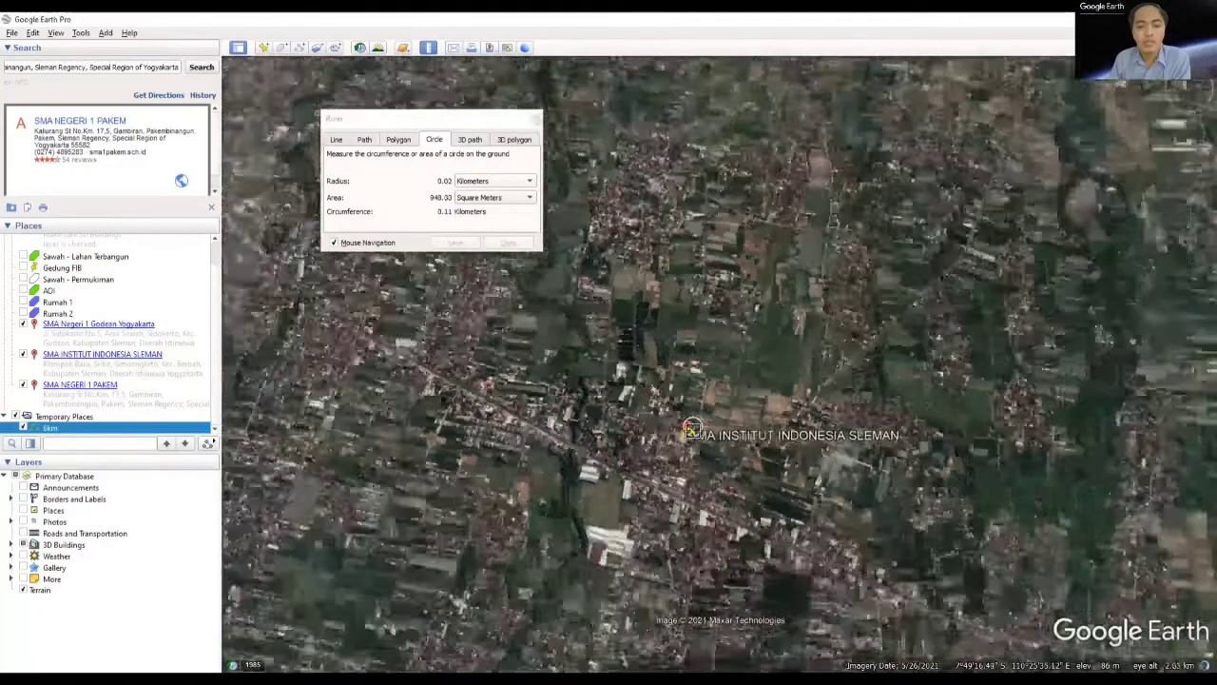
scroll(692, 431, down, 6)
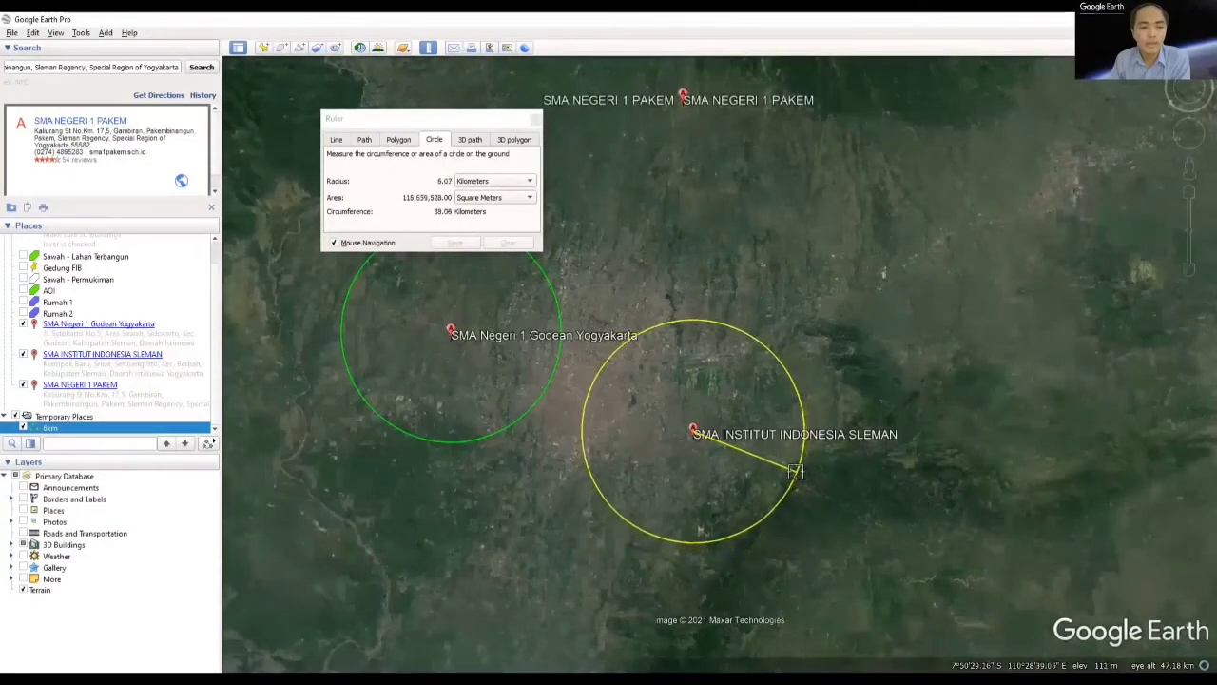
click(795, 478)
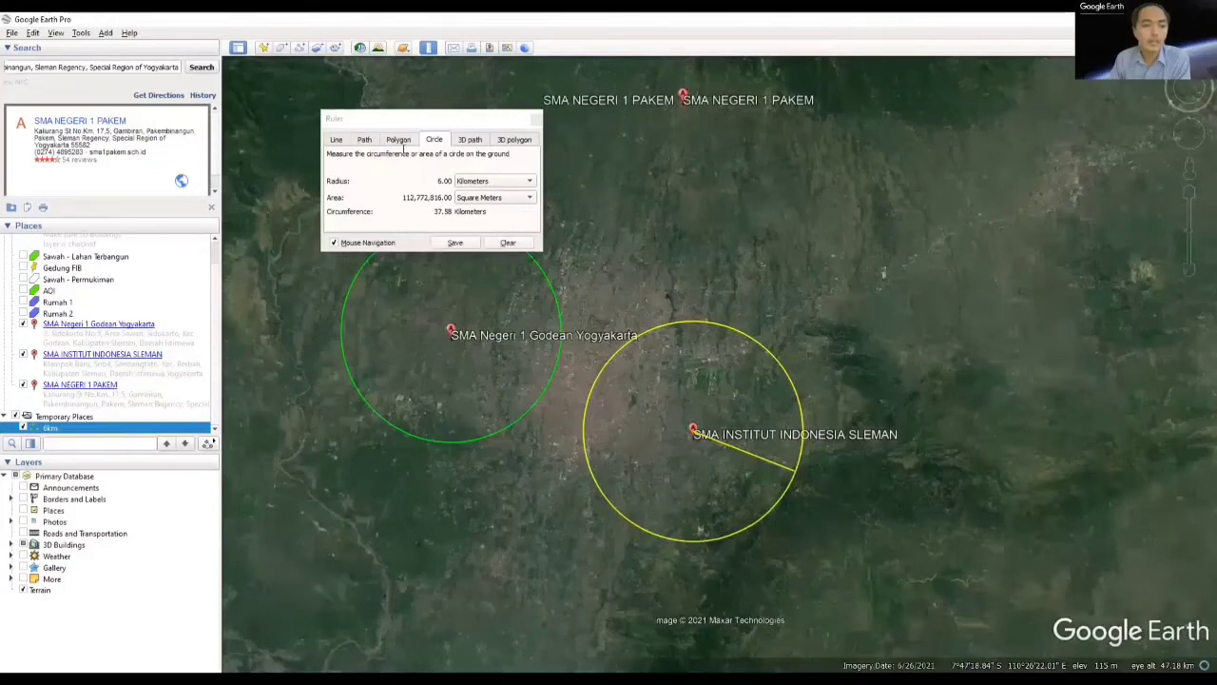
Step: Save the circle around SMA INSTITUT INDONESIA SLEMAN as a path named "6 km" with a green (#00ff00) line
drag(437, 144, 322, 147)
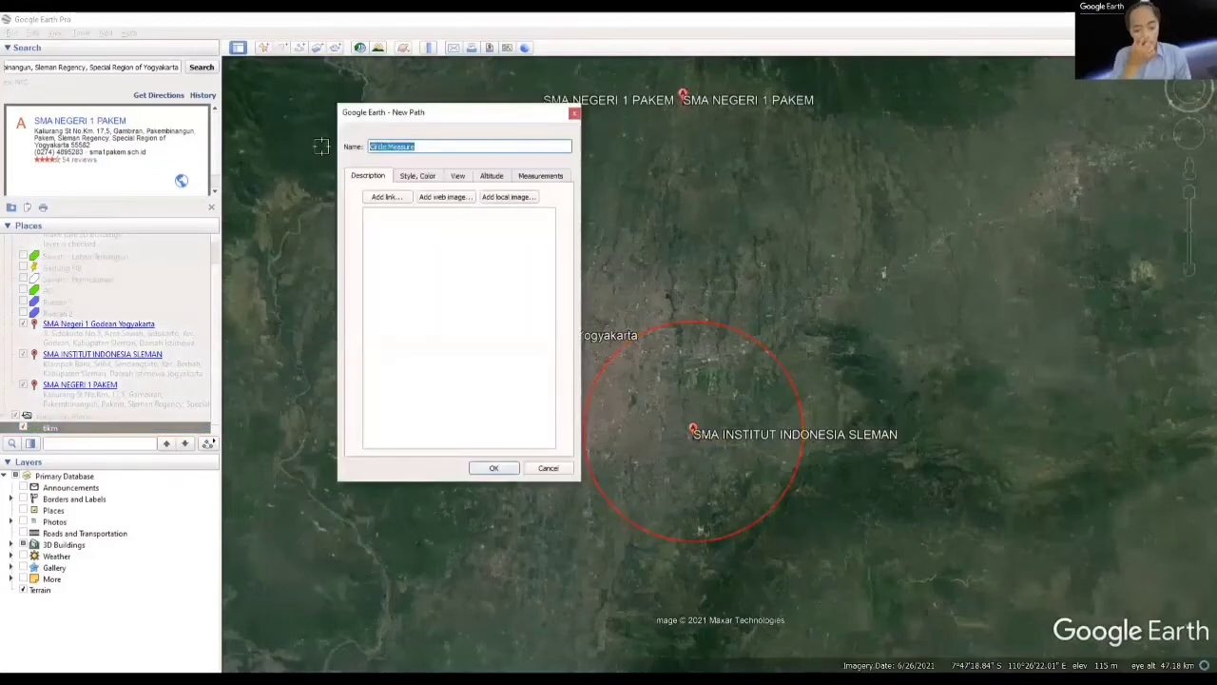
text(6 km)
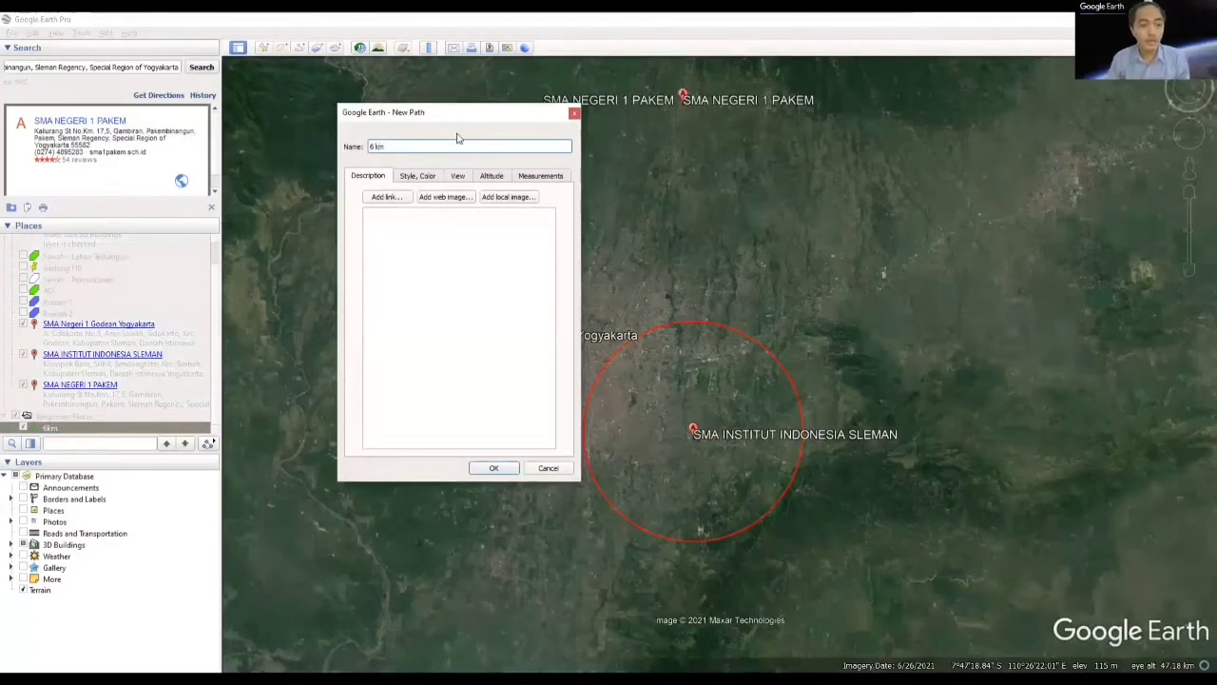
click(429, 178)
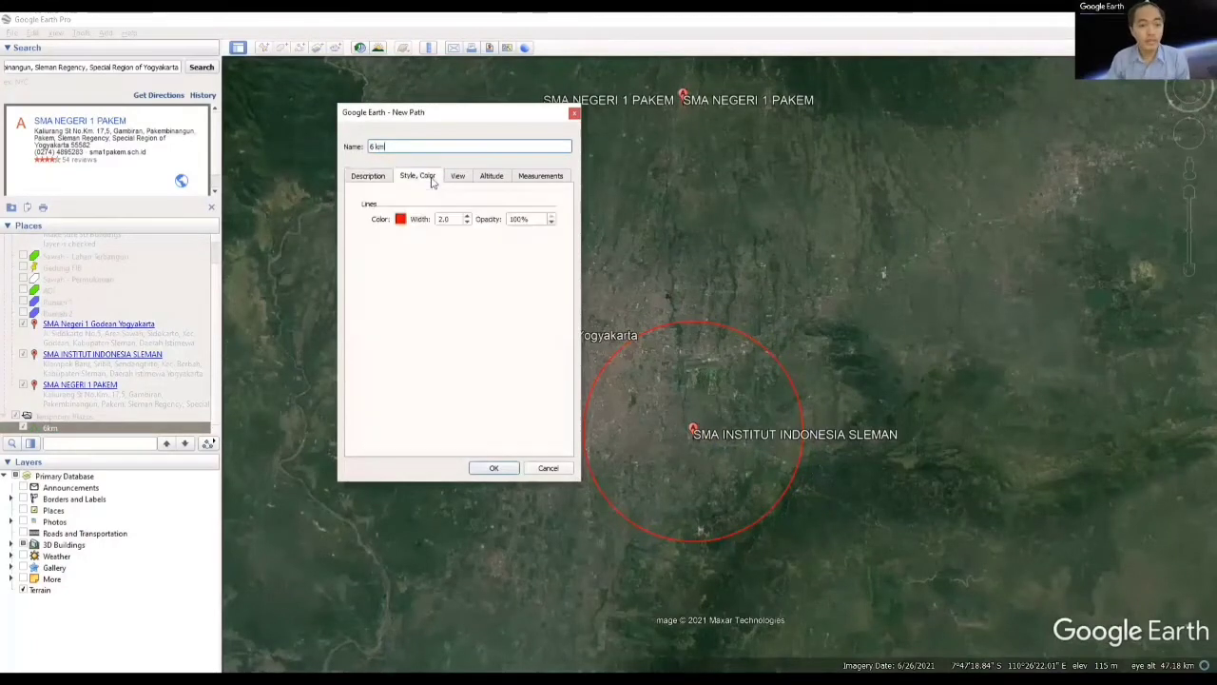
click(401, 219)
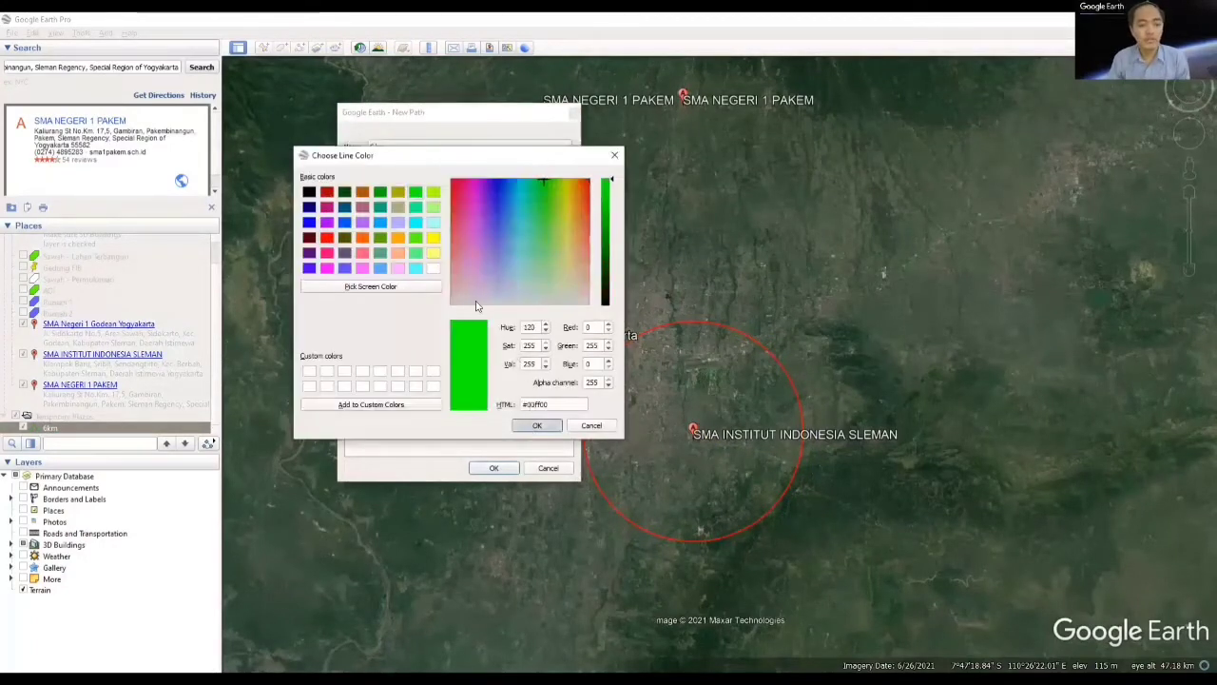
key(Return)
click(494, 468)
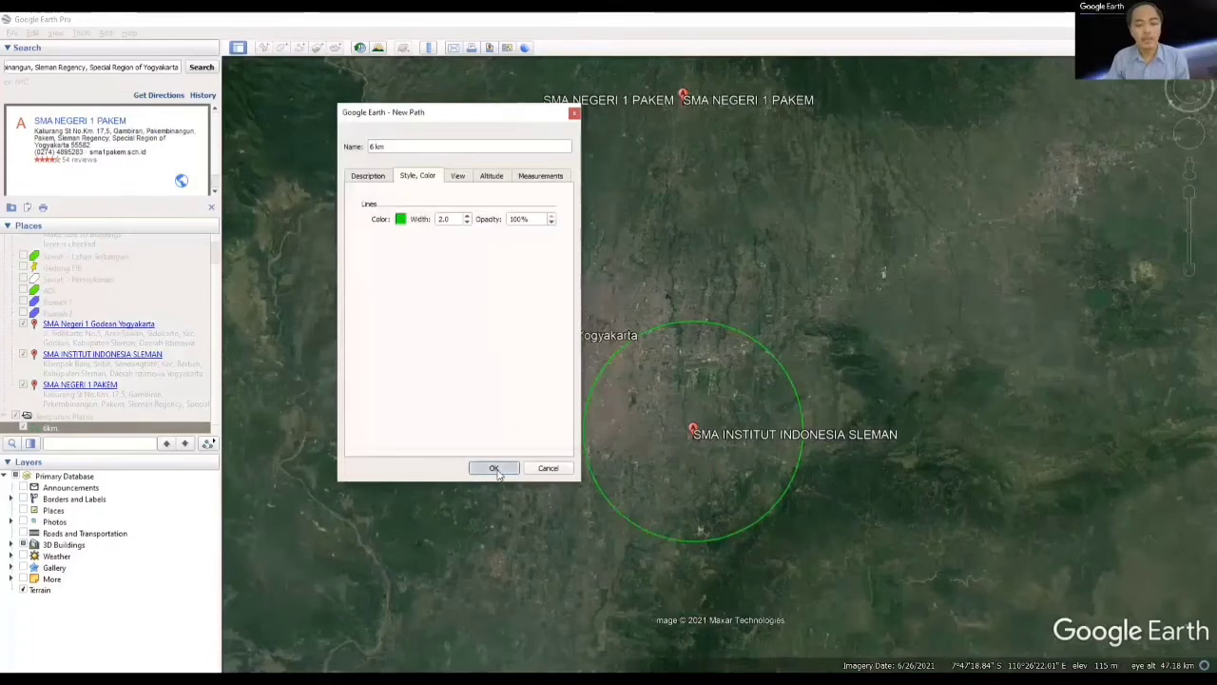
Step: Draw a ruler circle centred on SMA NEGERI 1 PAKEM with a radius of about 6 km
drag(728, 402, 728, 456)
drag(705, 318, 705, 474)
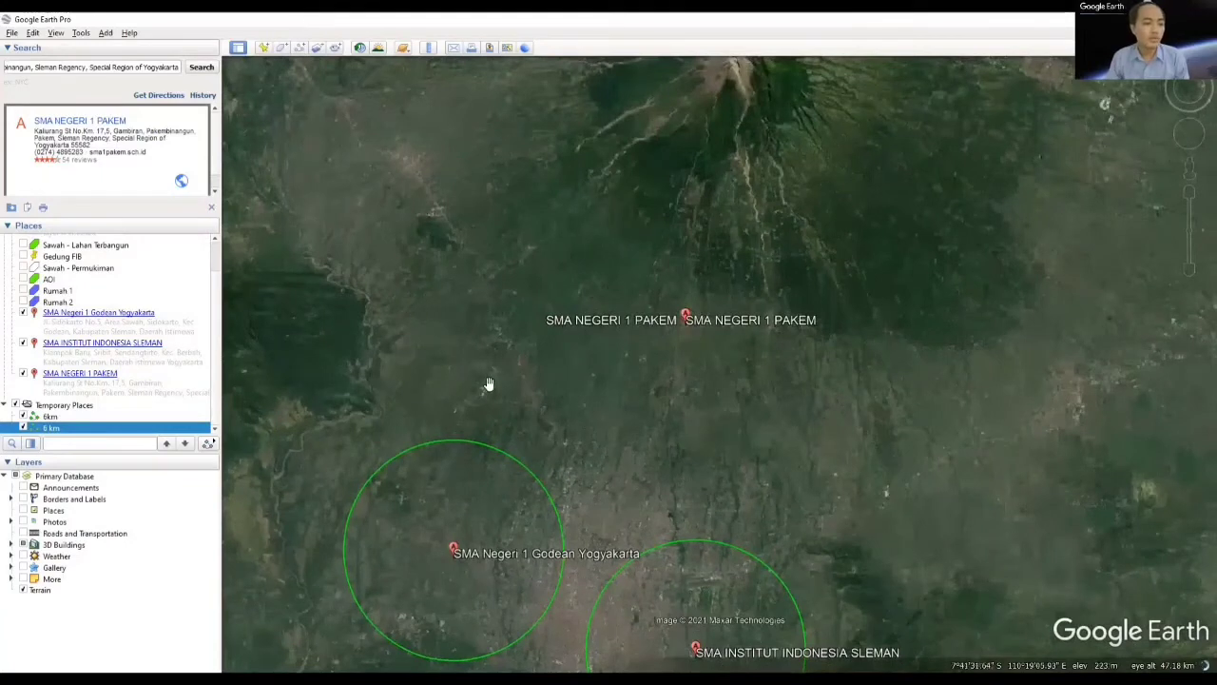
drag(681, 390, 634, 293)
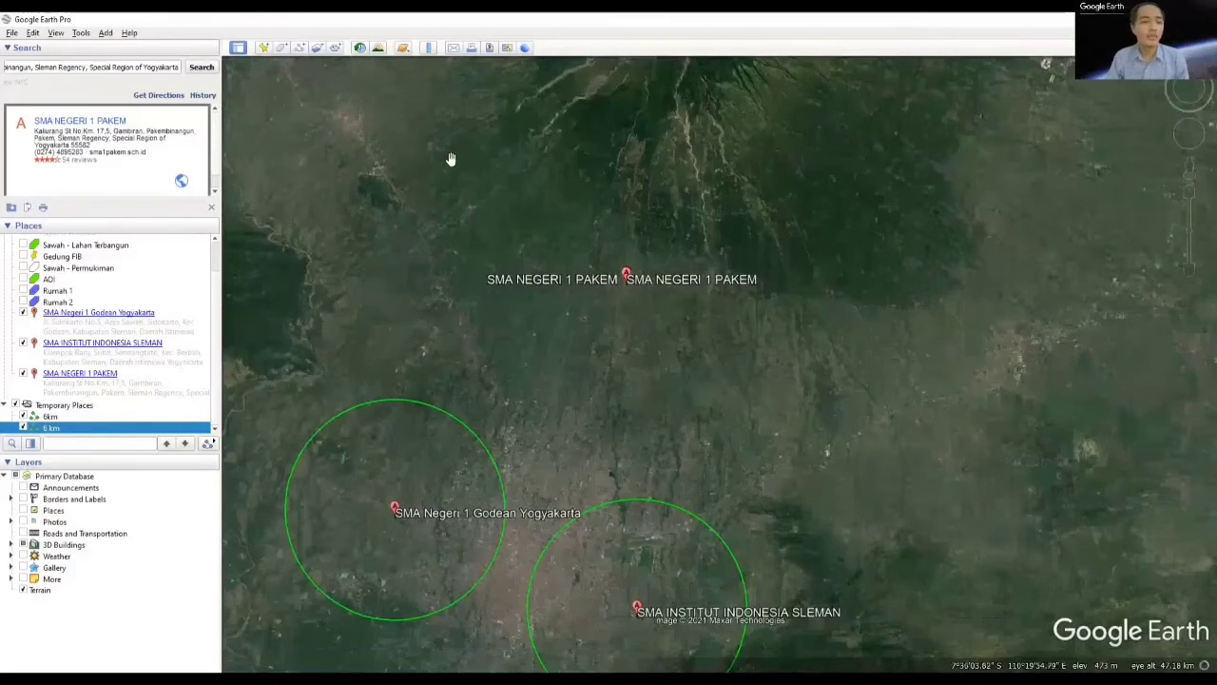
click(429, 48)
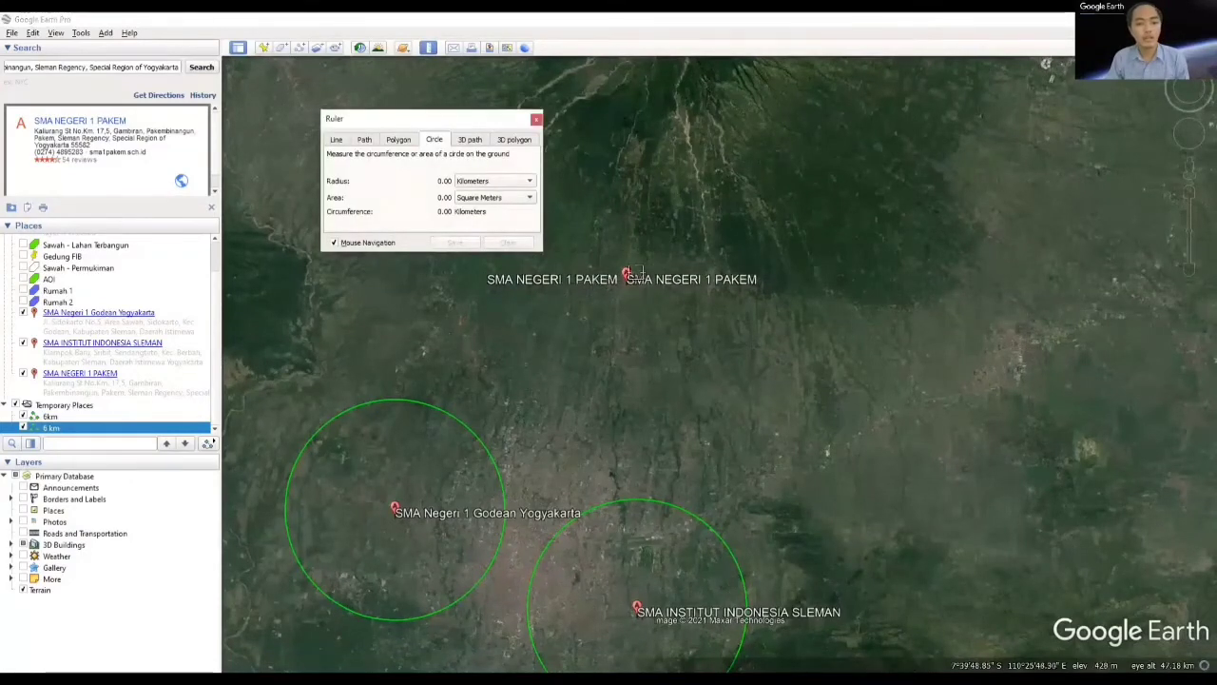
scroll(627, 278, up, 5)
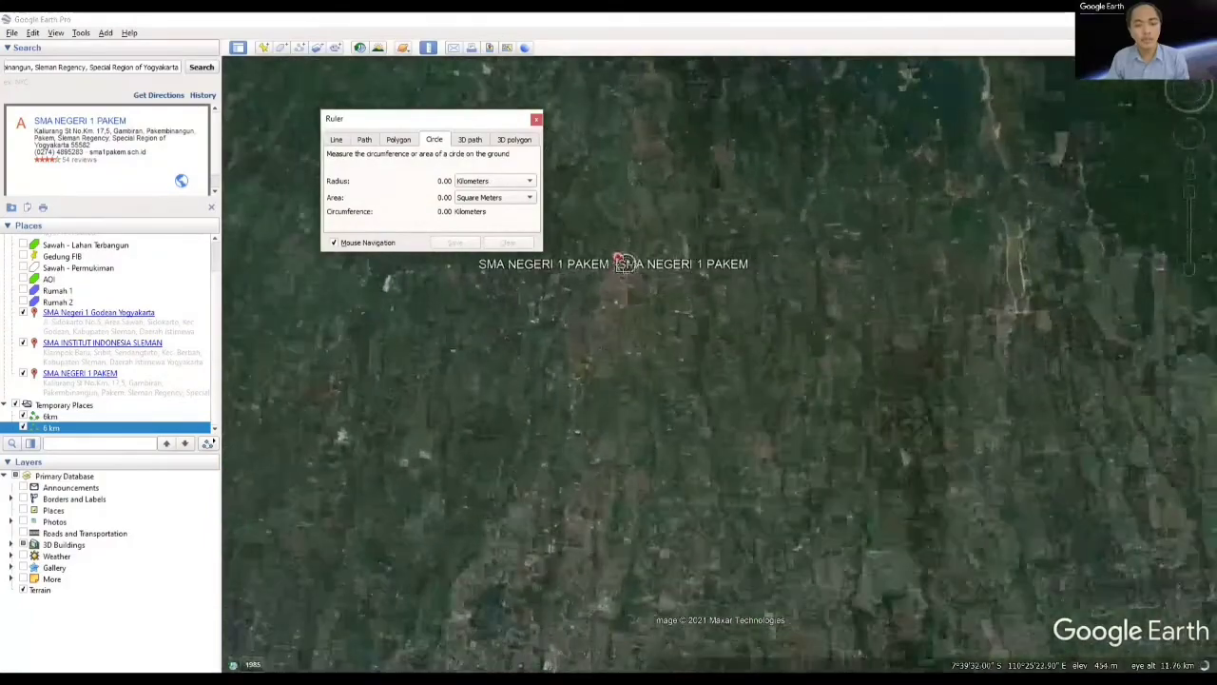
scroll(608, 264, up, 5)
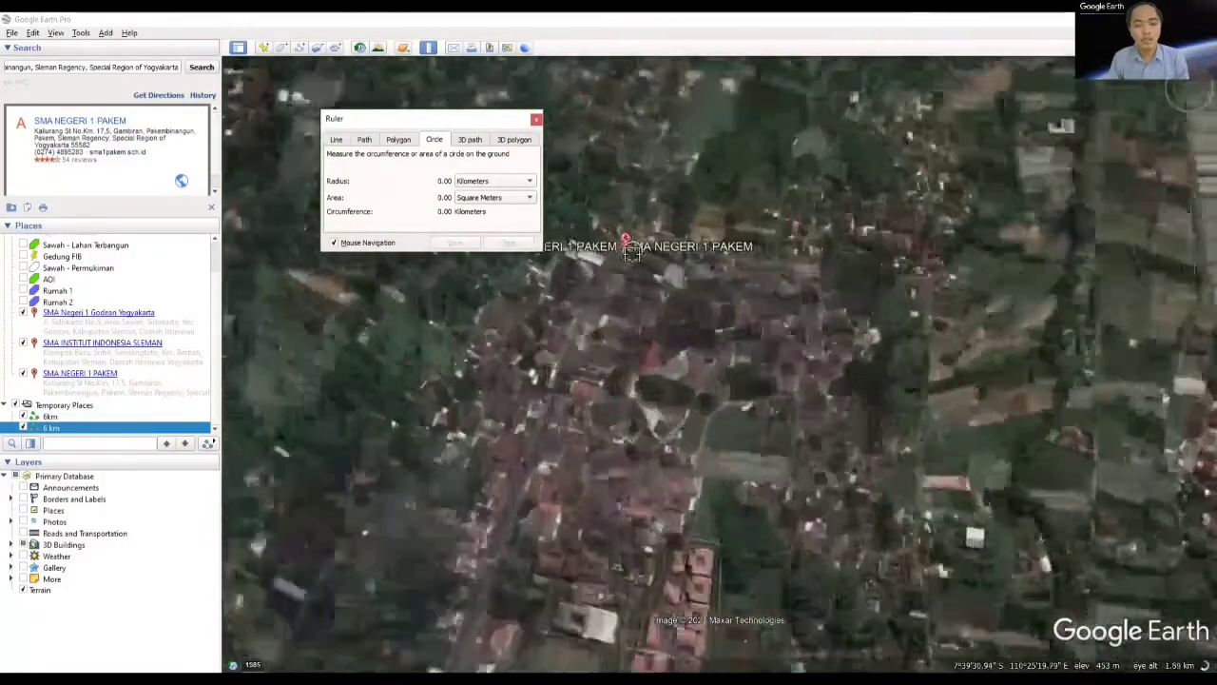
scroll(632, 251, up, 1)
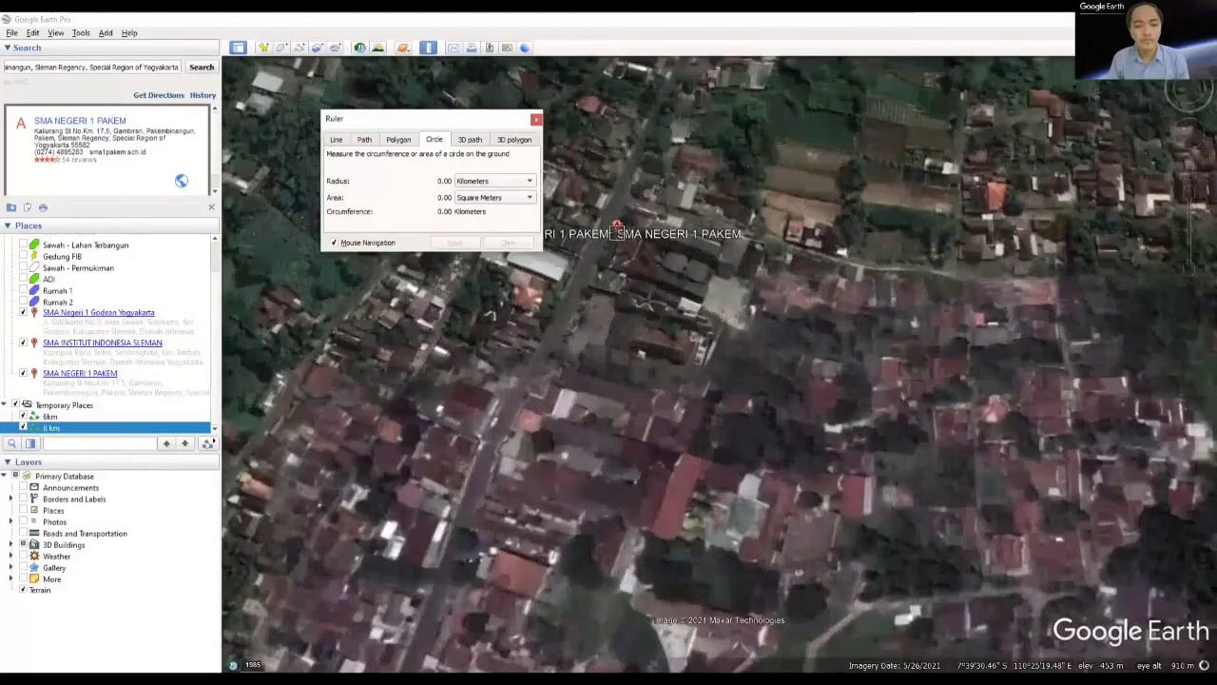
click(618, 233)
scroll(769, 361, down, 5)
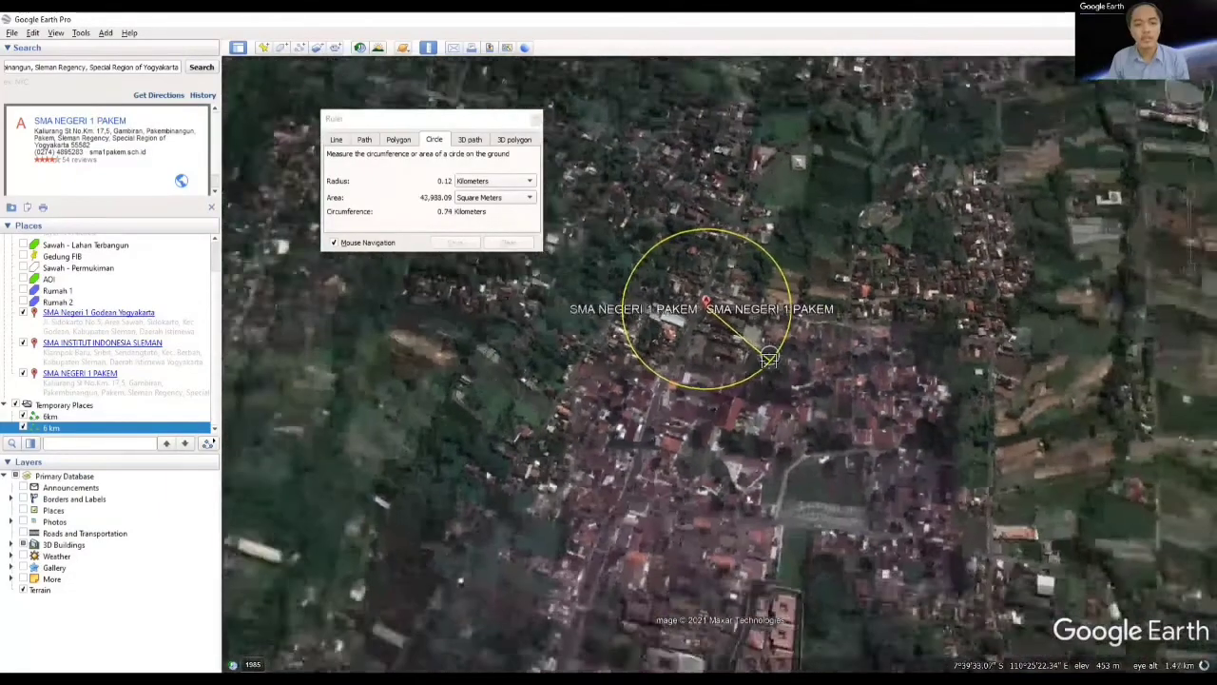
scroll(769, 361, down, 2)
scroll(991, 462, down, 3)
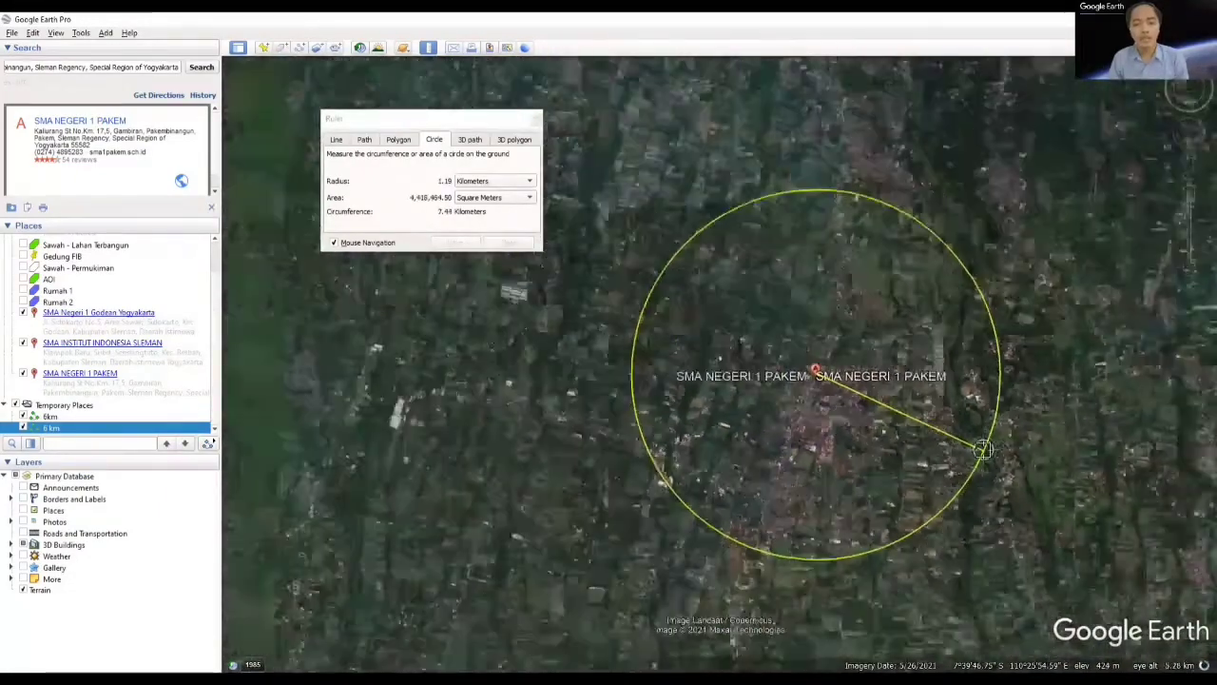
scroll(1008, 454, down, 4)
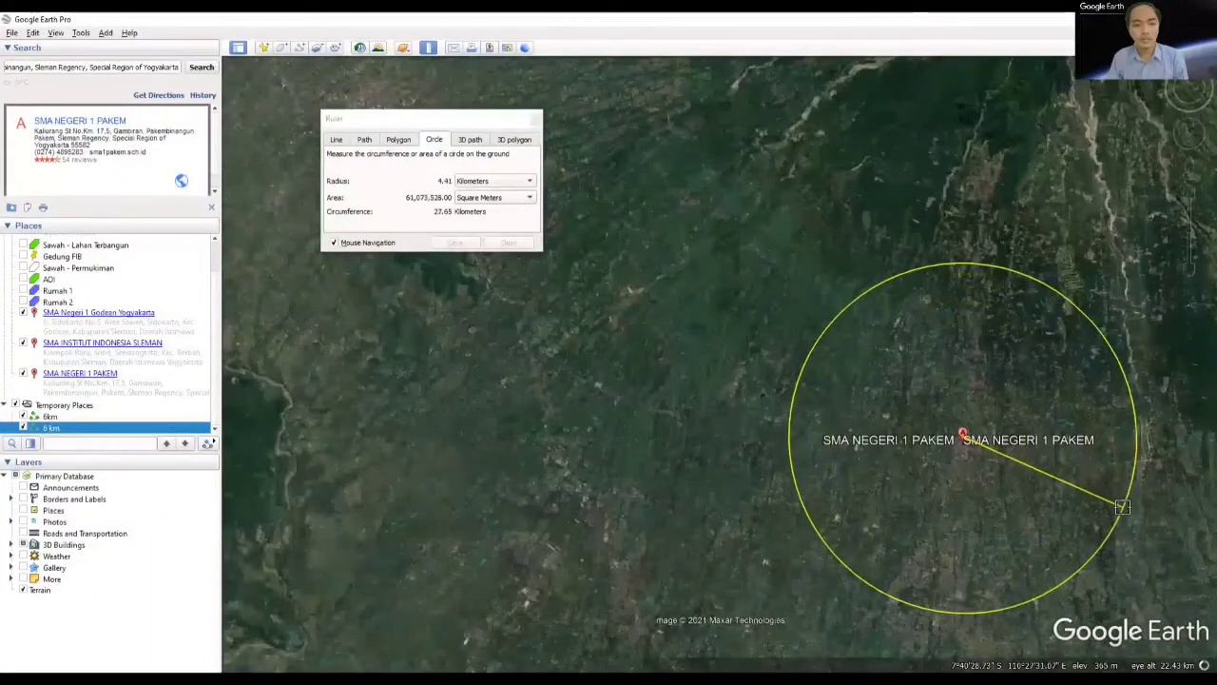
scroll(1117, 504, down, 1)
scroll(1122, 505, down, 1)
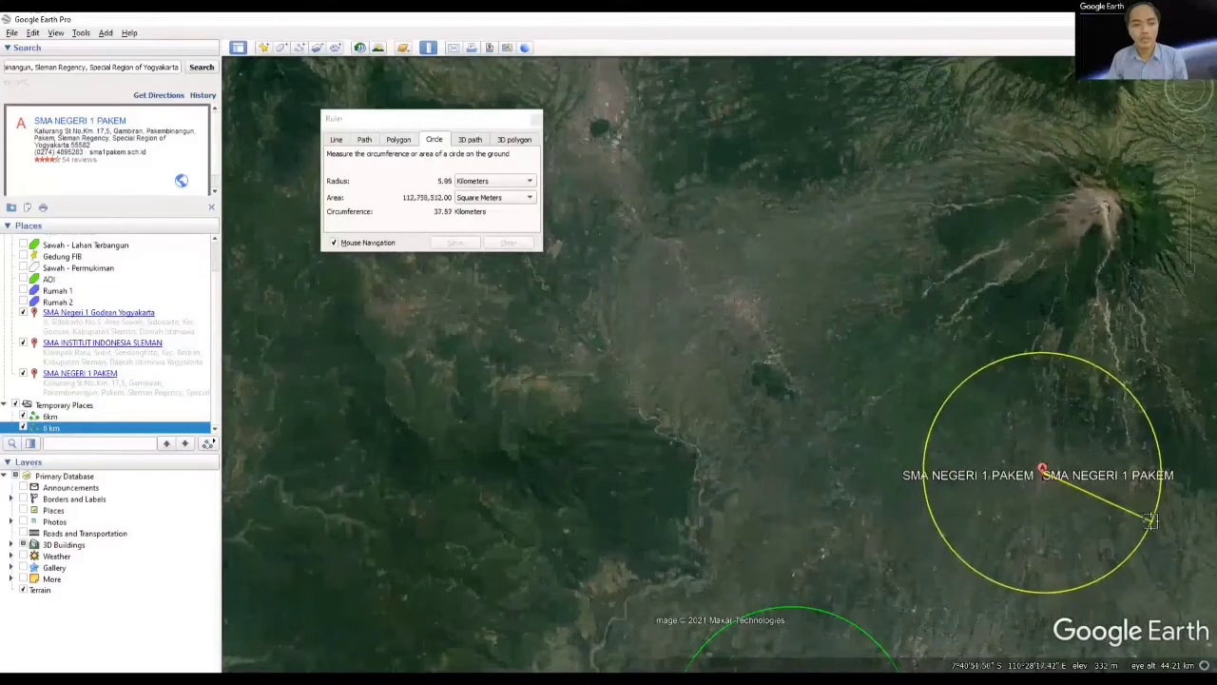
click(1150, 520)
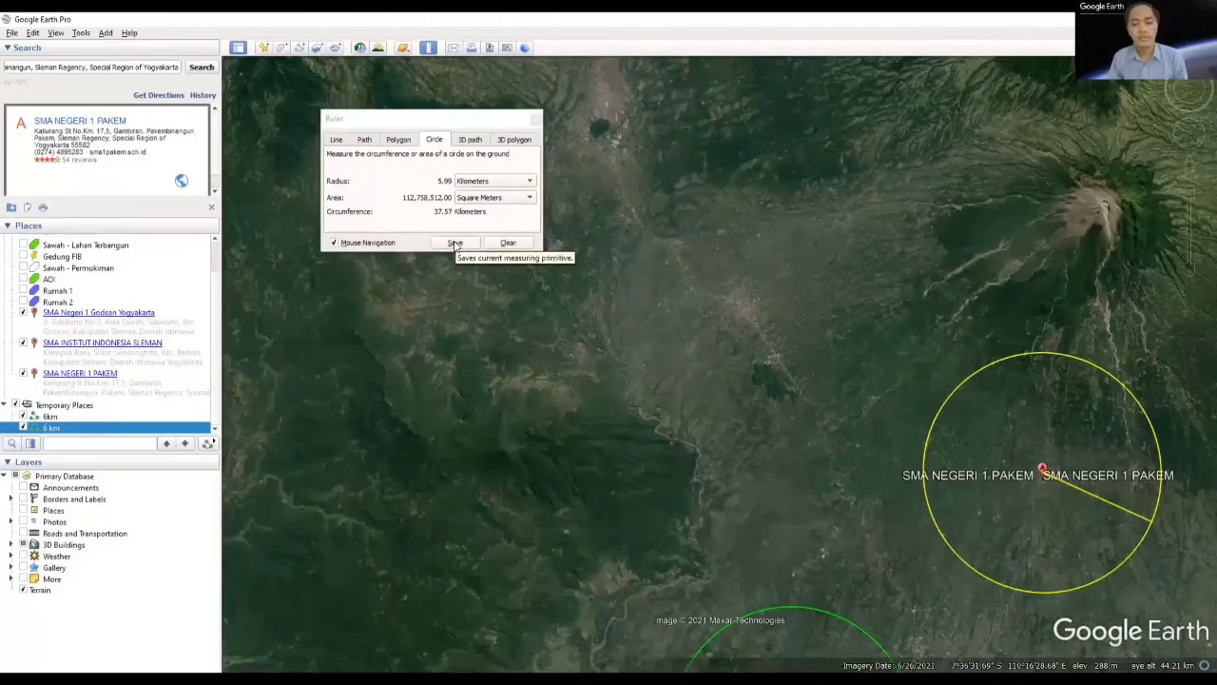
Step: Save the measured circle around SMA NEGERI 1 PAKEM as a new path with a green (#00ff00) line
click(455, 244)
click(417, 179)
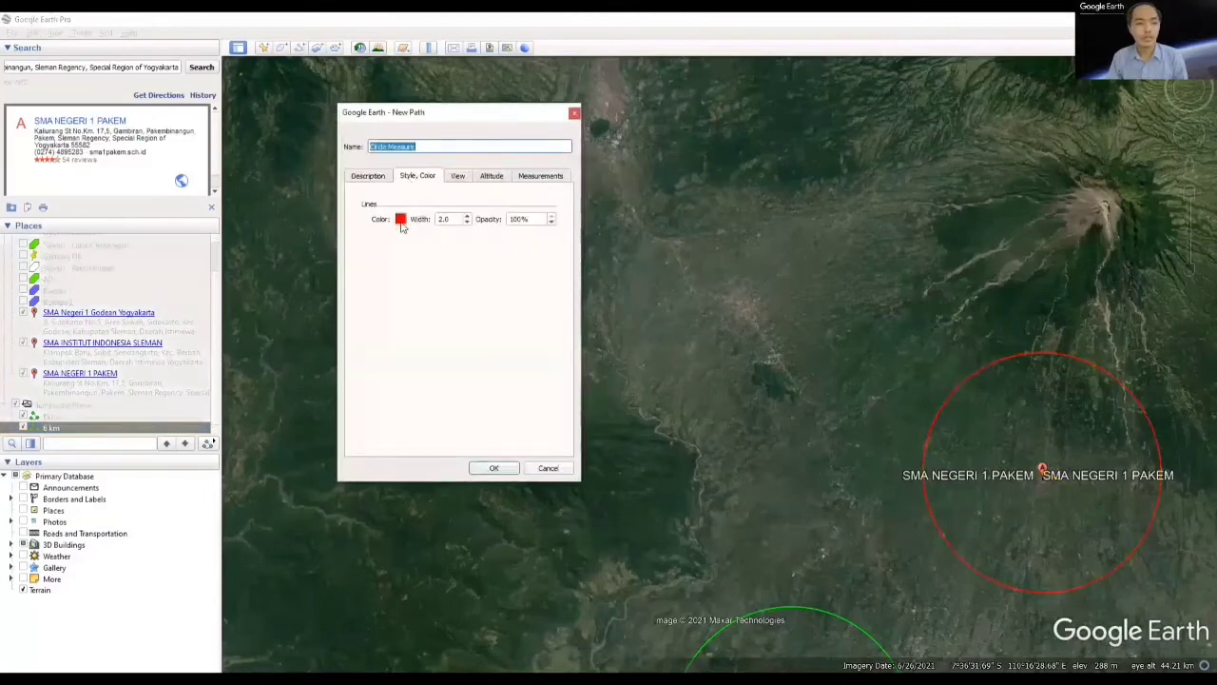
click(400, 219)
click(416, 193)
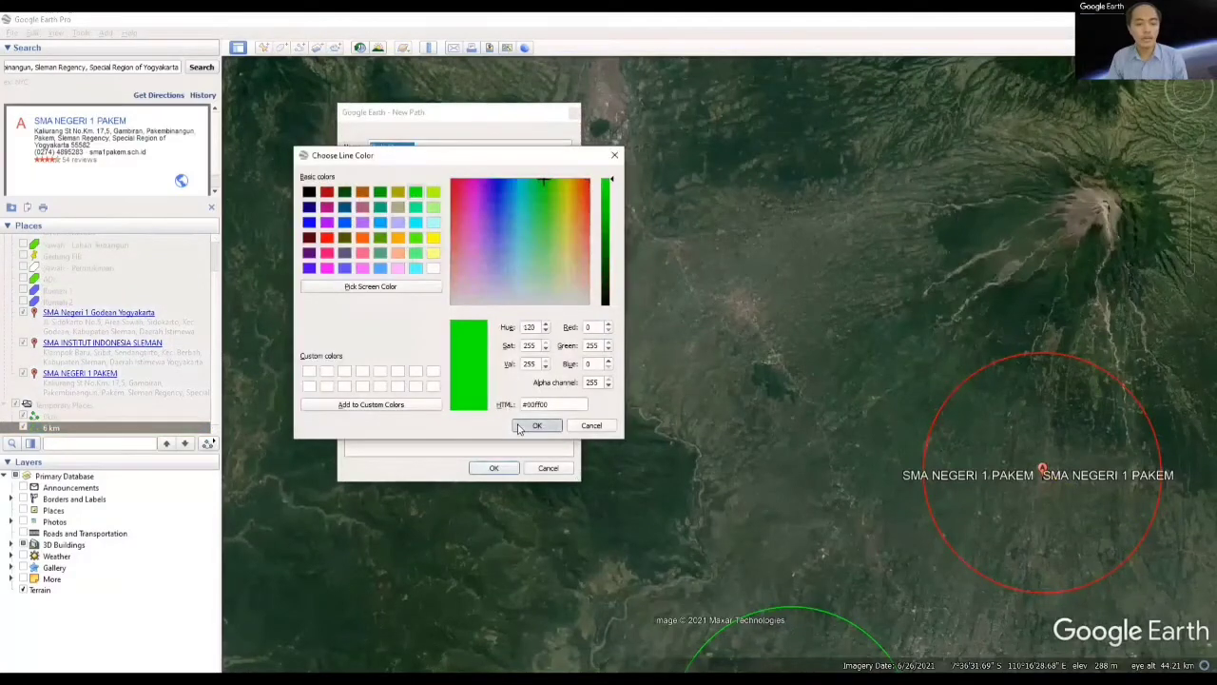
click(534, 426)
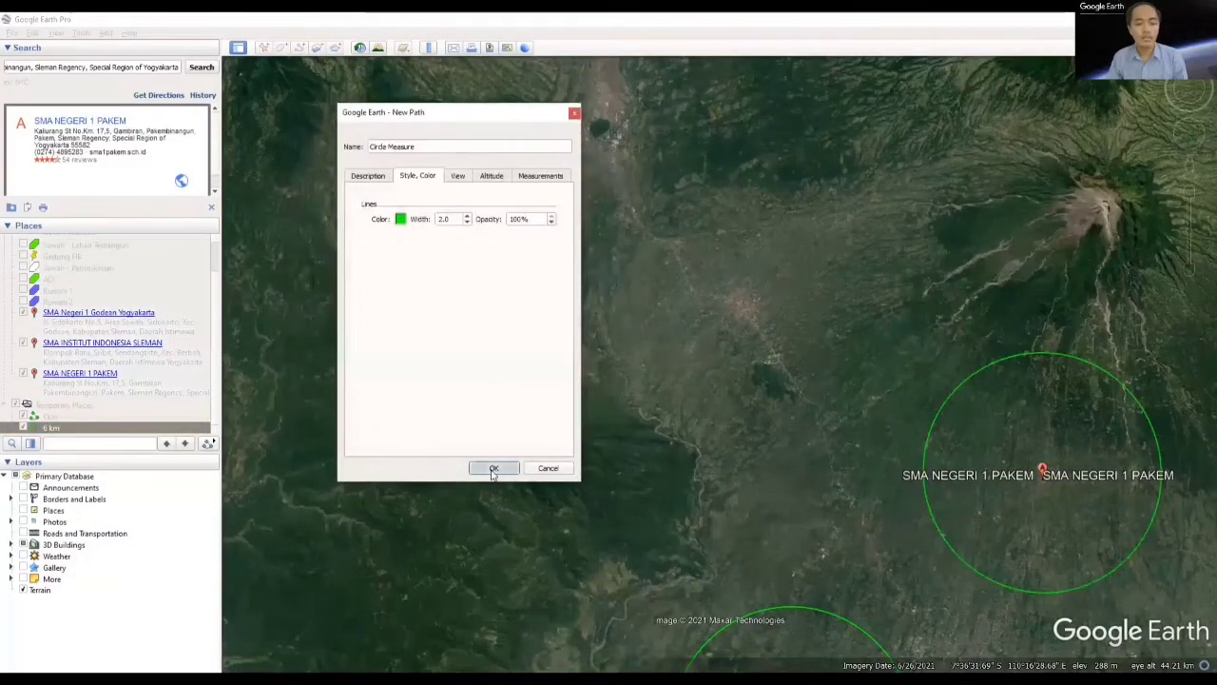
click(492, 468)
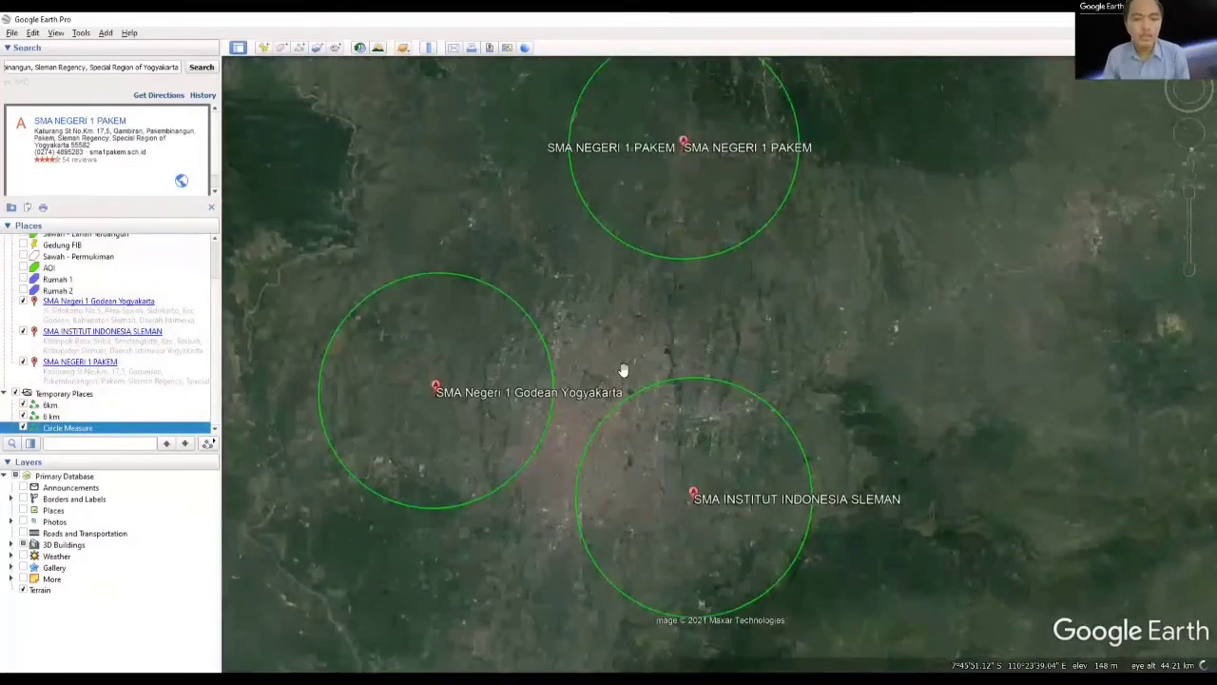
Step: Rename the saved circle path around SMA NEGERI 1 PAKEM as "6 km"
scroll(622, 369, down, 2)
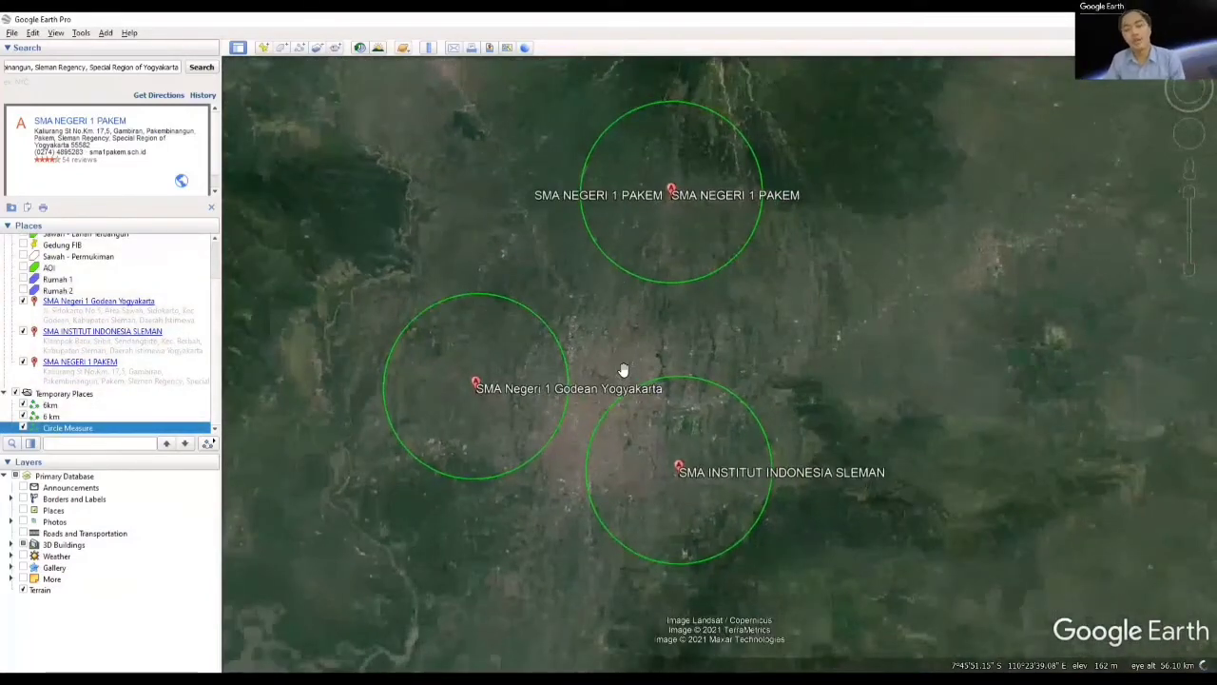
drag(593, 342, 634, 351)
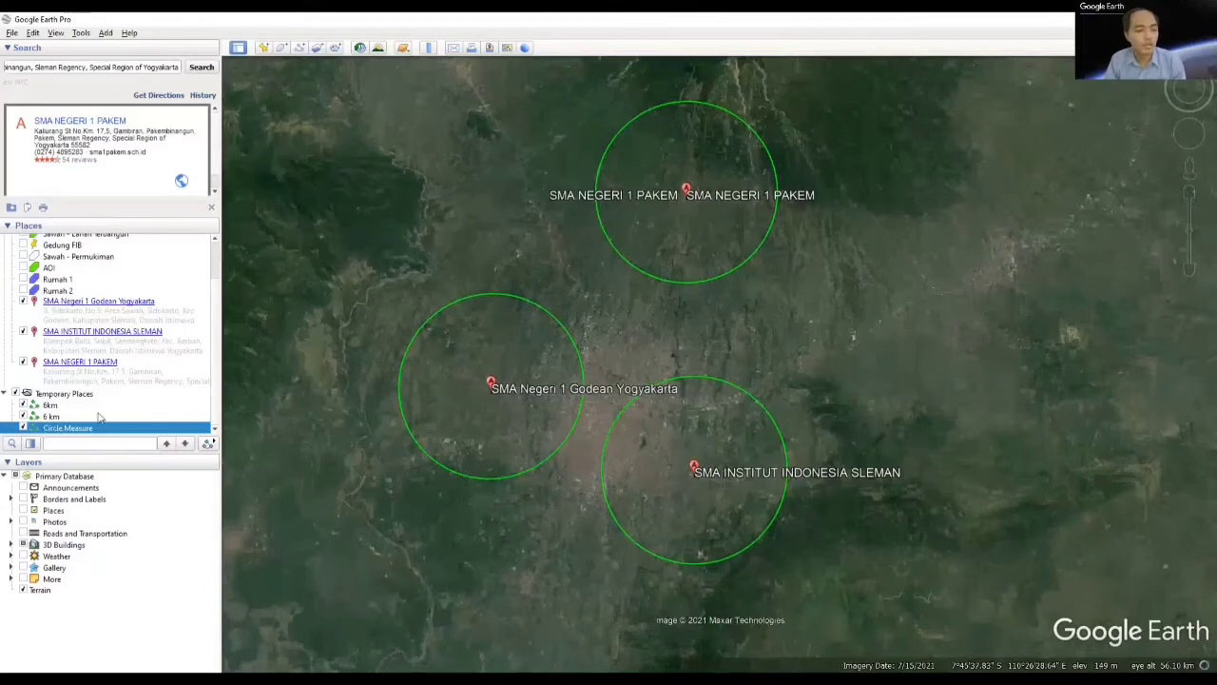
right_click(76, 432)
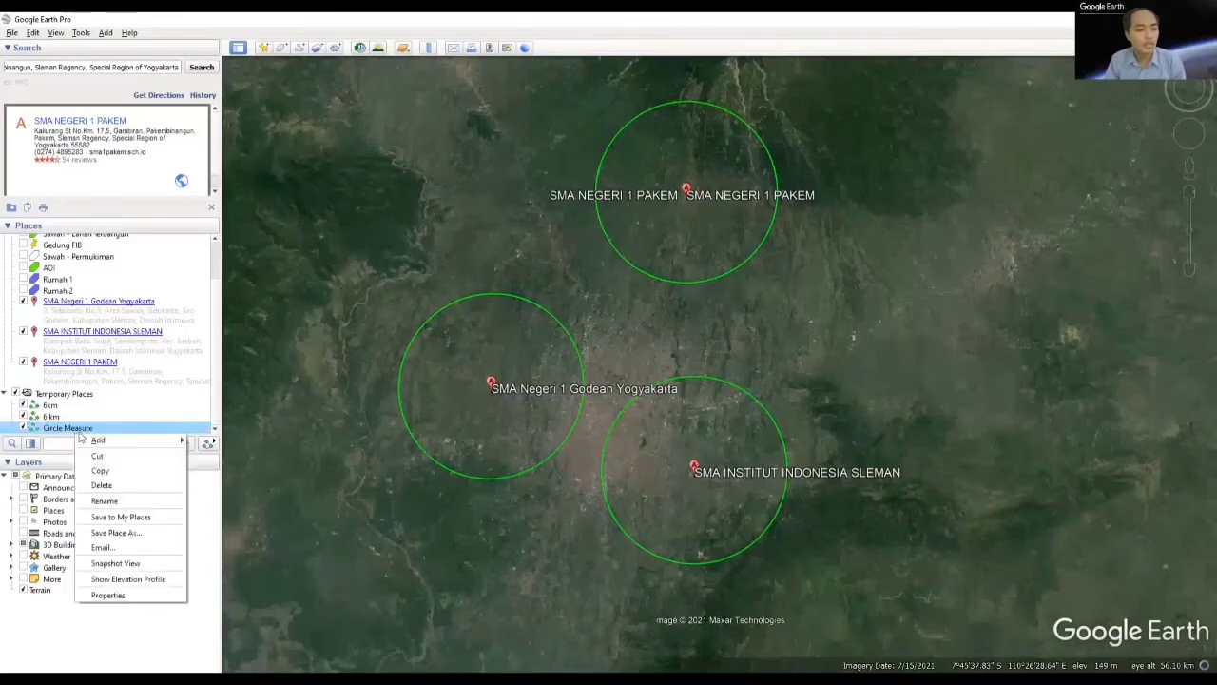
click(133, 501)
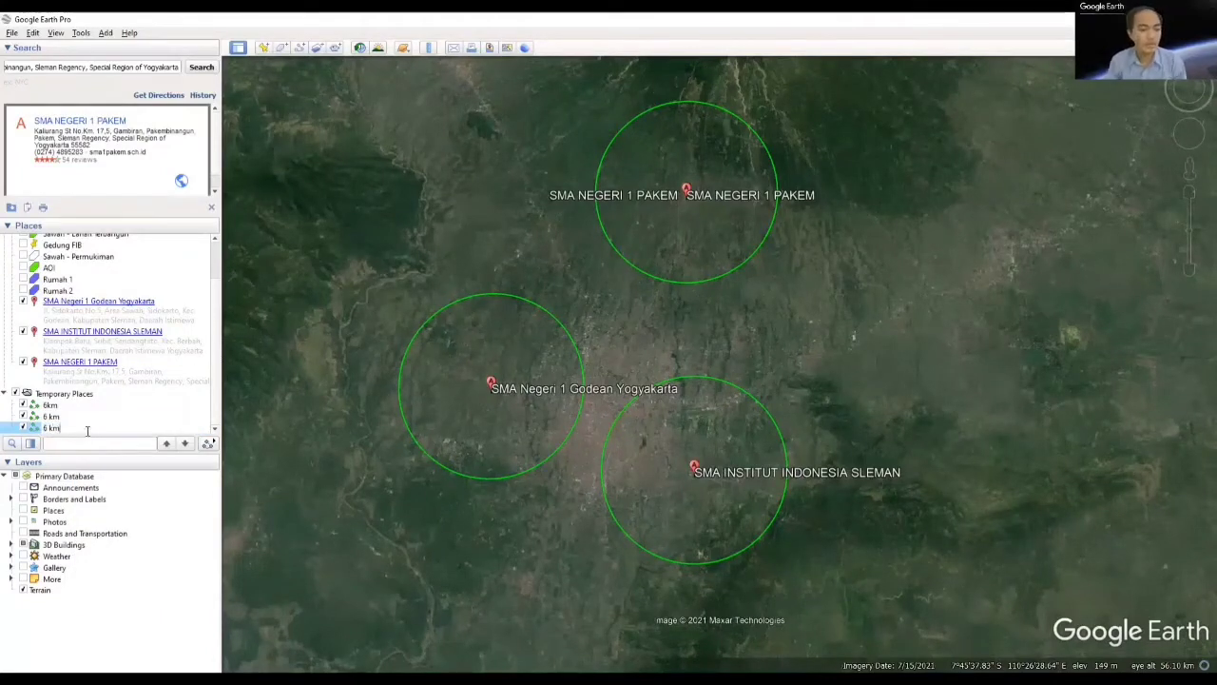
text(6 km)
key(Return)
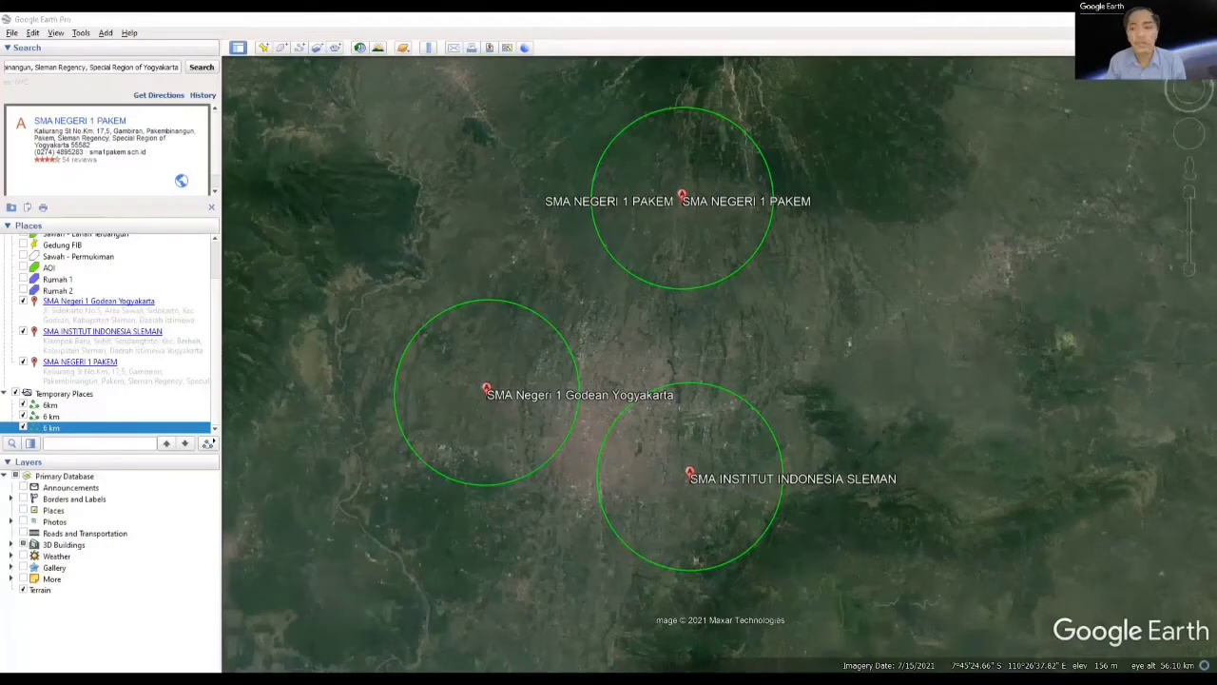
Step: Draw a ruler circle centred on SMA Negeri 1 Godean Yogyakarta with a radius of about 4 km
drag(641, 338, 682, 331)
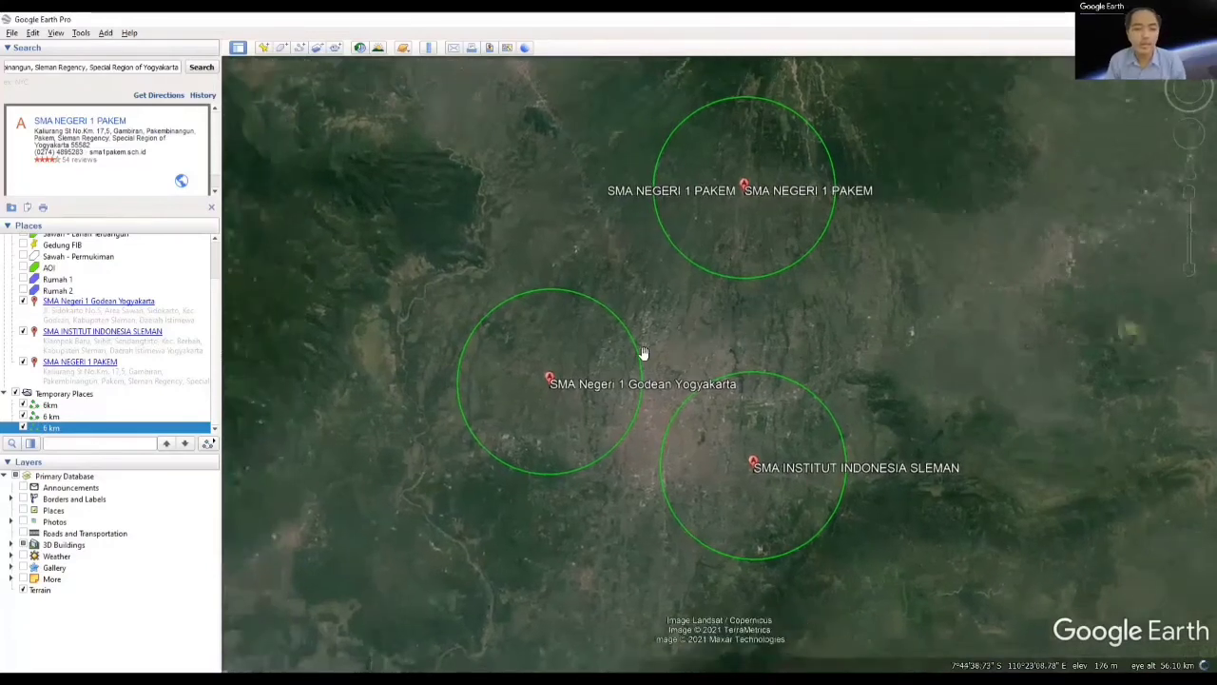
scroll(567, 397, up, 2)
scroll(567, 398, up, 5)
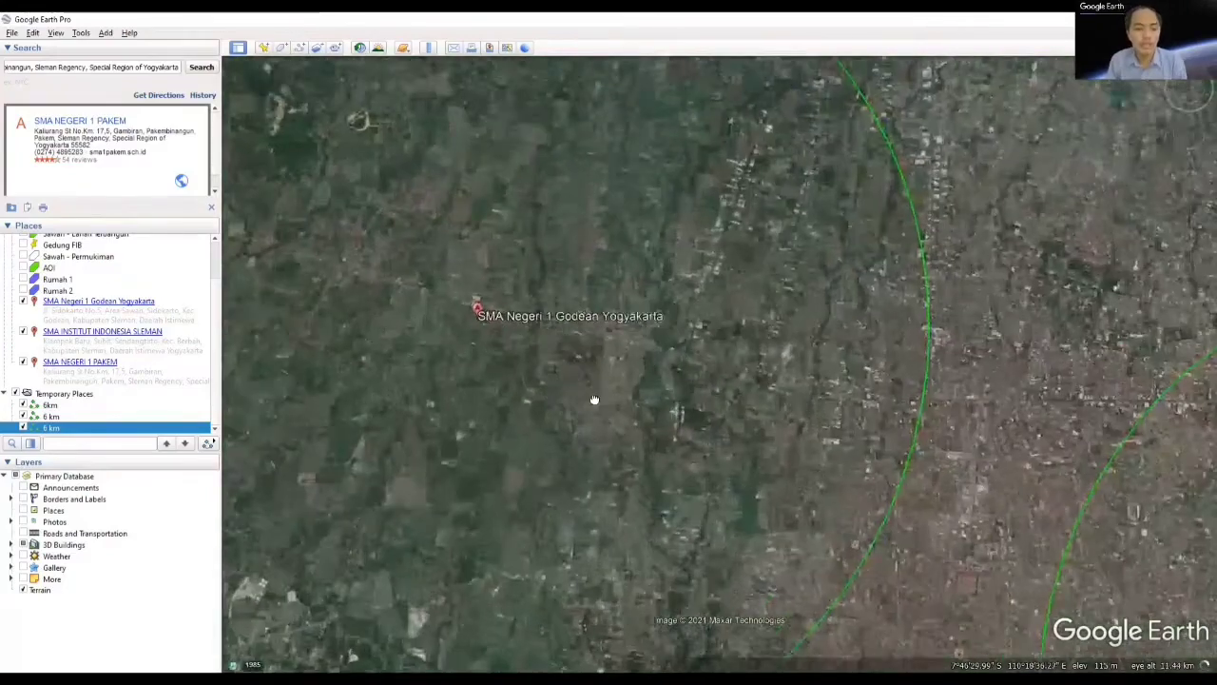
drag(492, 332, 588, 440)
scroll(587, 439, up, 3)
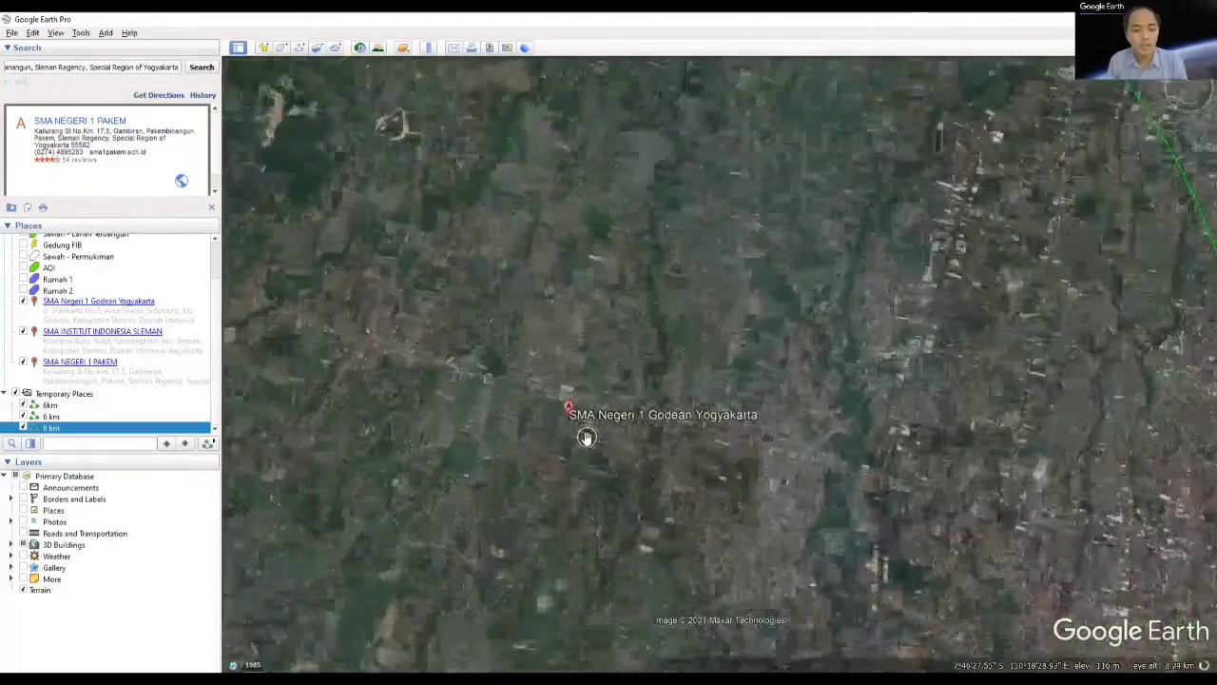
click(429, 48)
click(436, 141)
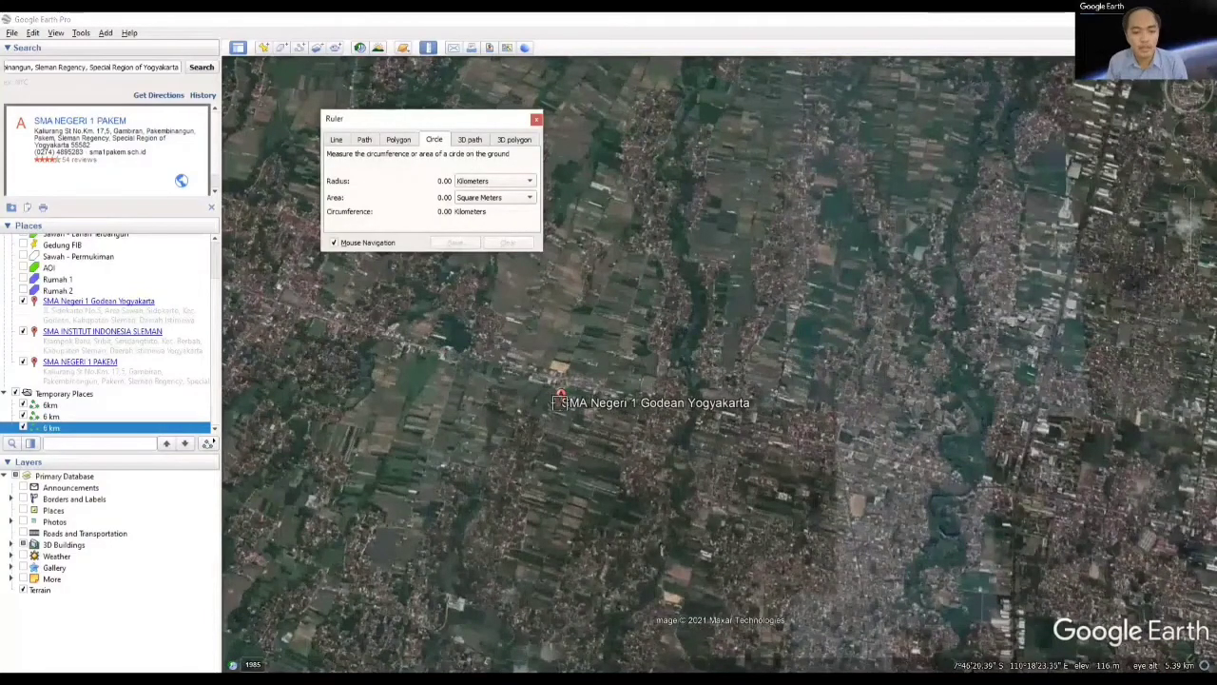
click(562, 397)
scroll(571, 409, down, 5)
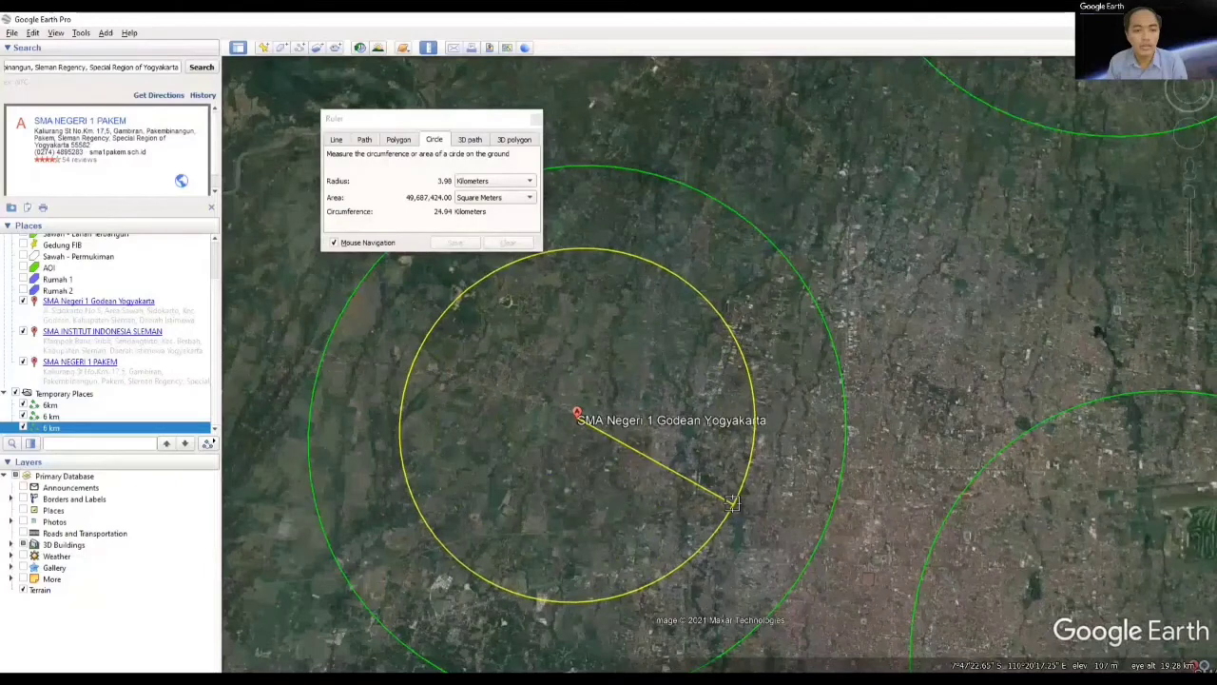
click(699, 366)
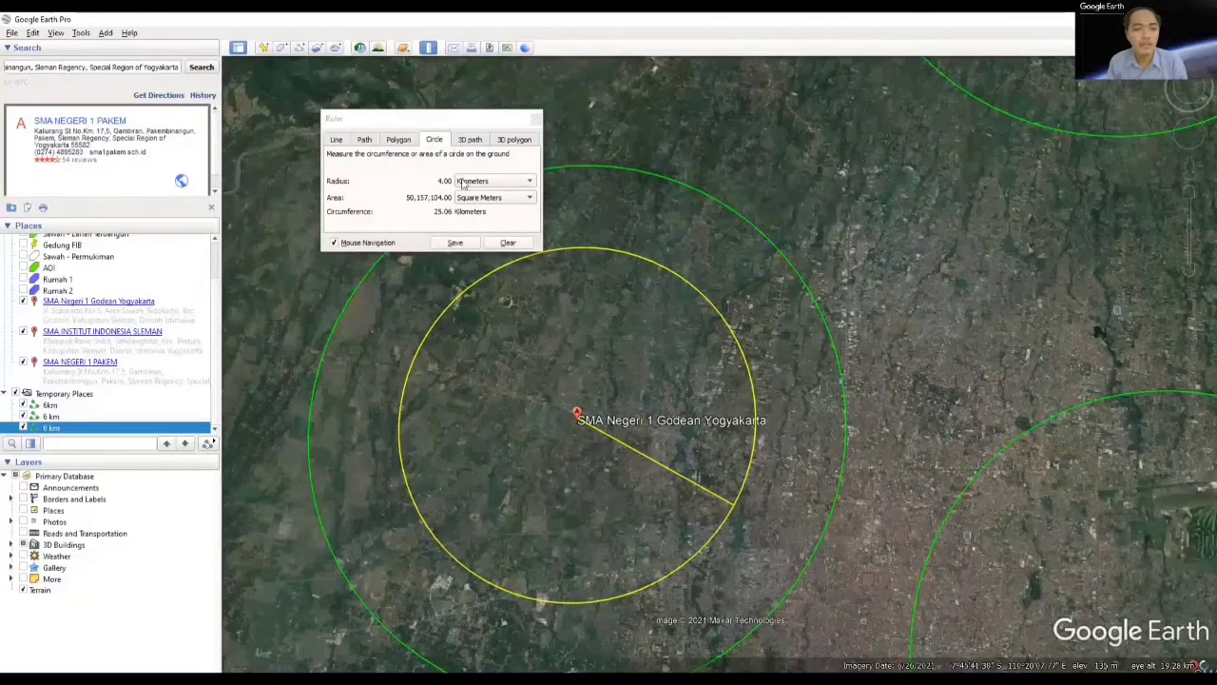
click(338, 140)
click(364, 140)
click(469, 140)
click(433, 139)
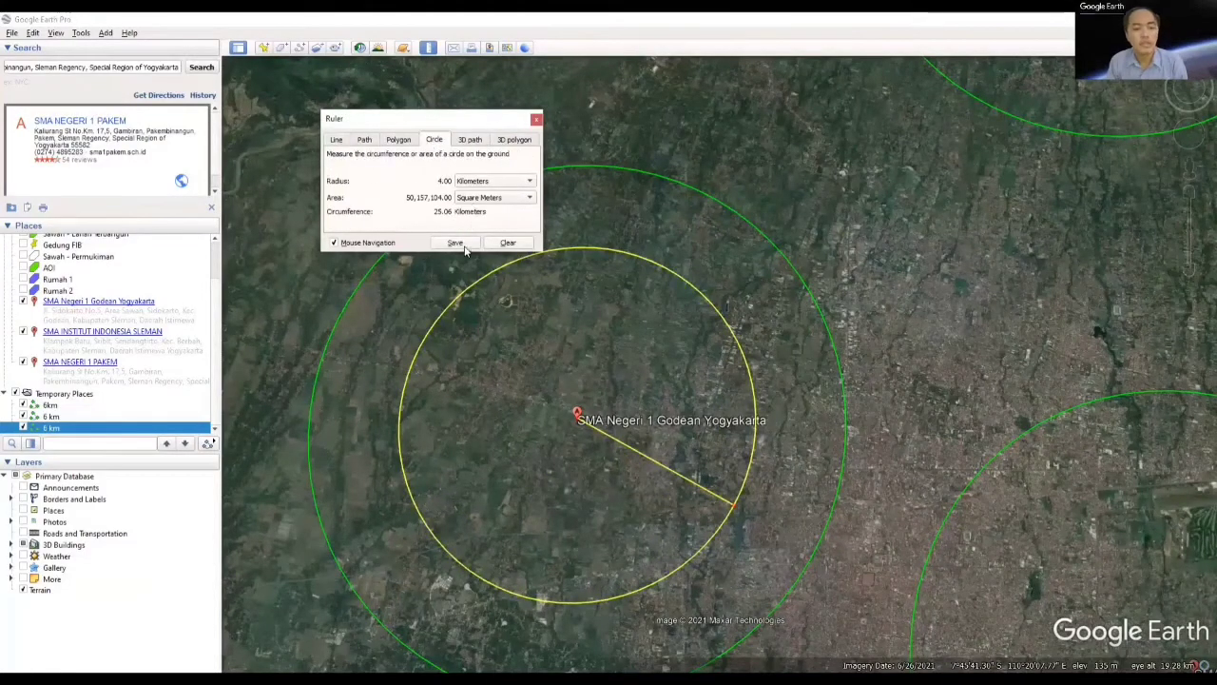
Step: Save the inner circle around SMA Negeri 1 Godean as a path named "4 km" with a yellow (#ffff00) line
drag(419, 146, 351, 152)
text(4km)
key(Tab)
click(428, 177)
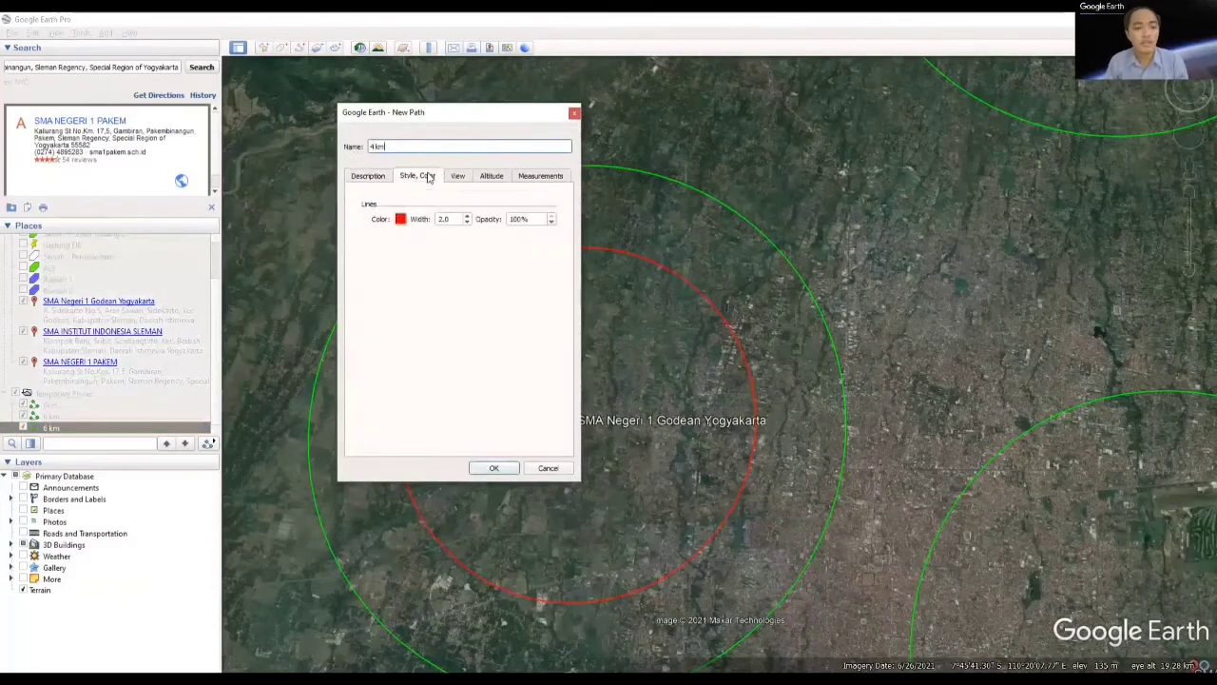
click(401, 221)
click(433, 240)
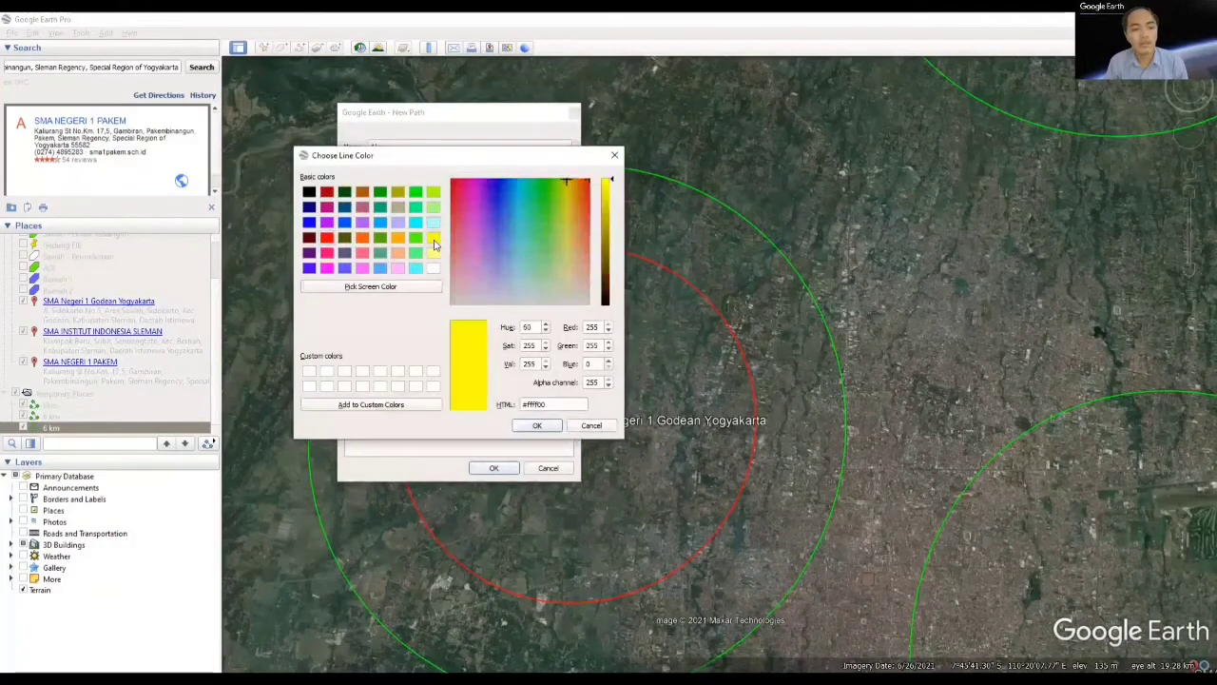
click(523, 425)
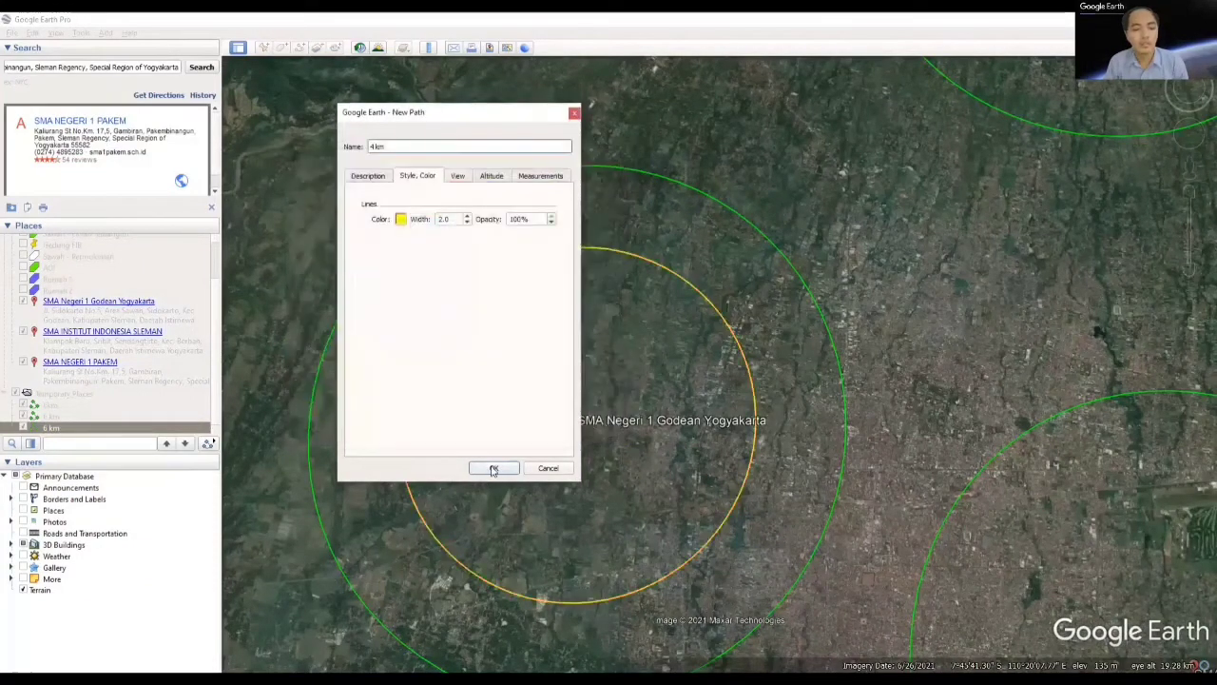
click(490, 467)
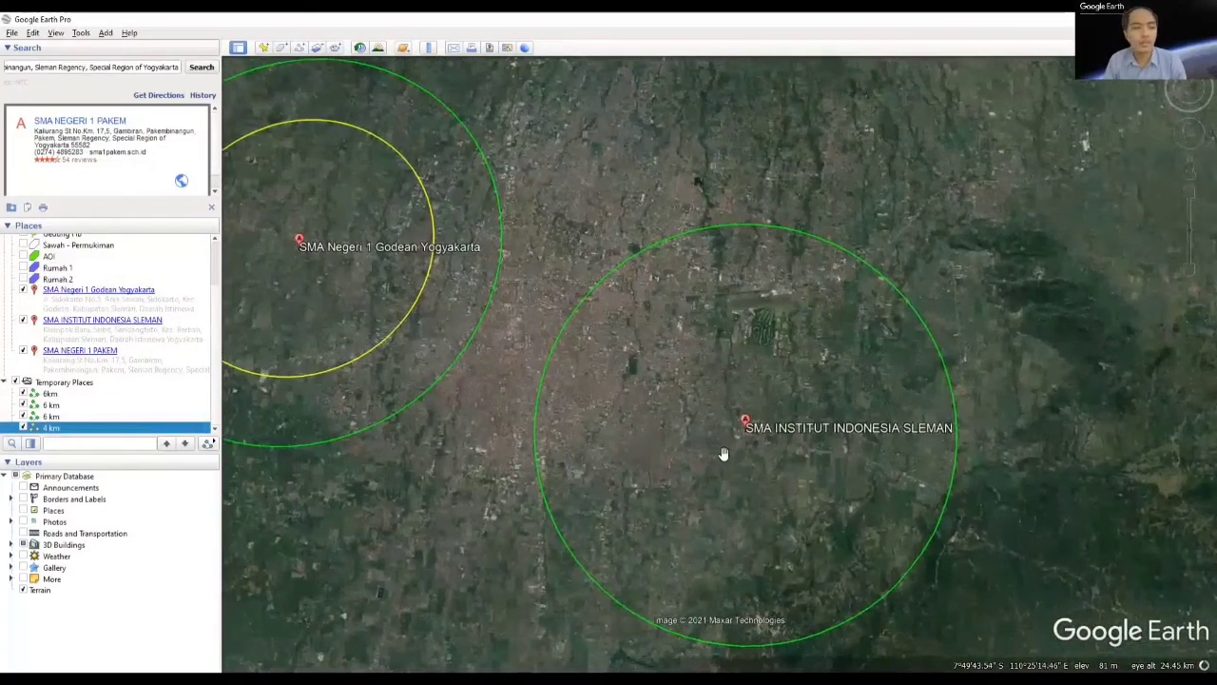
Step: Draw a ruler circle centred on SMA INSTITUT INDONESIA SLEMAN with a radius of about 4 km
click(431, 47)
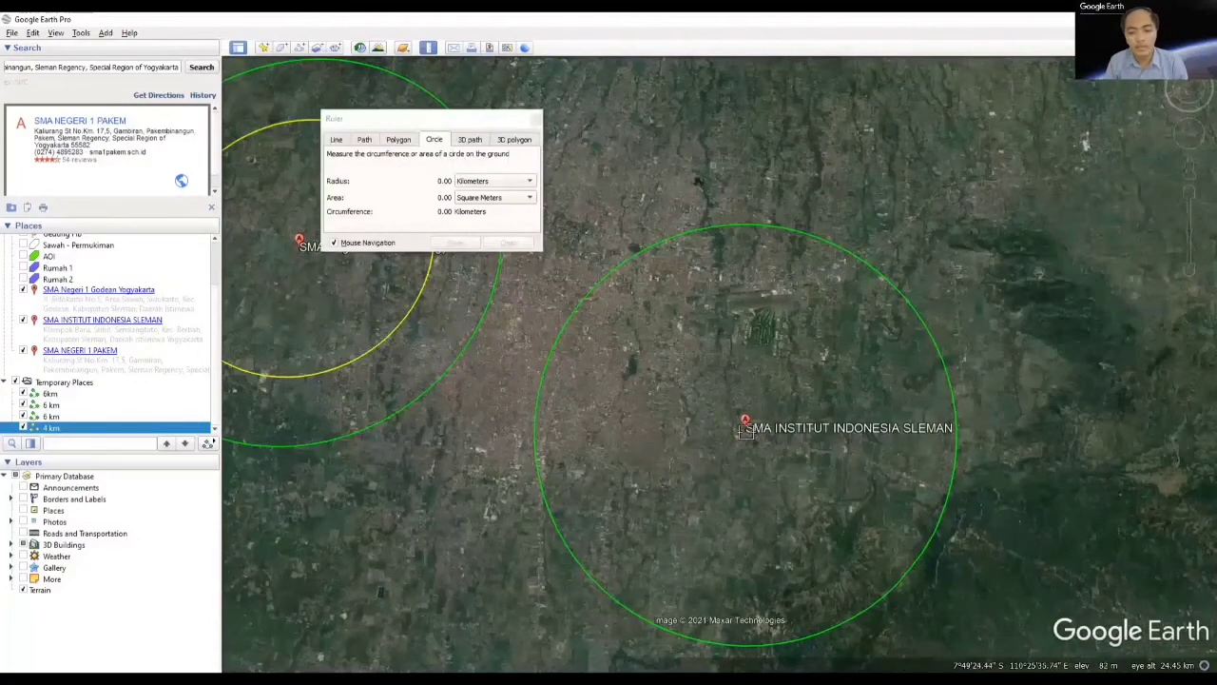
scroll(759, 428, up, 5)
drag(741, 411, 897, 488)
scroll(772, 445, down, 3)
scroll(772, 457, down, 2)
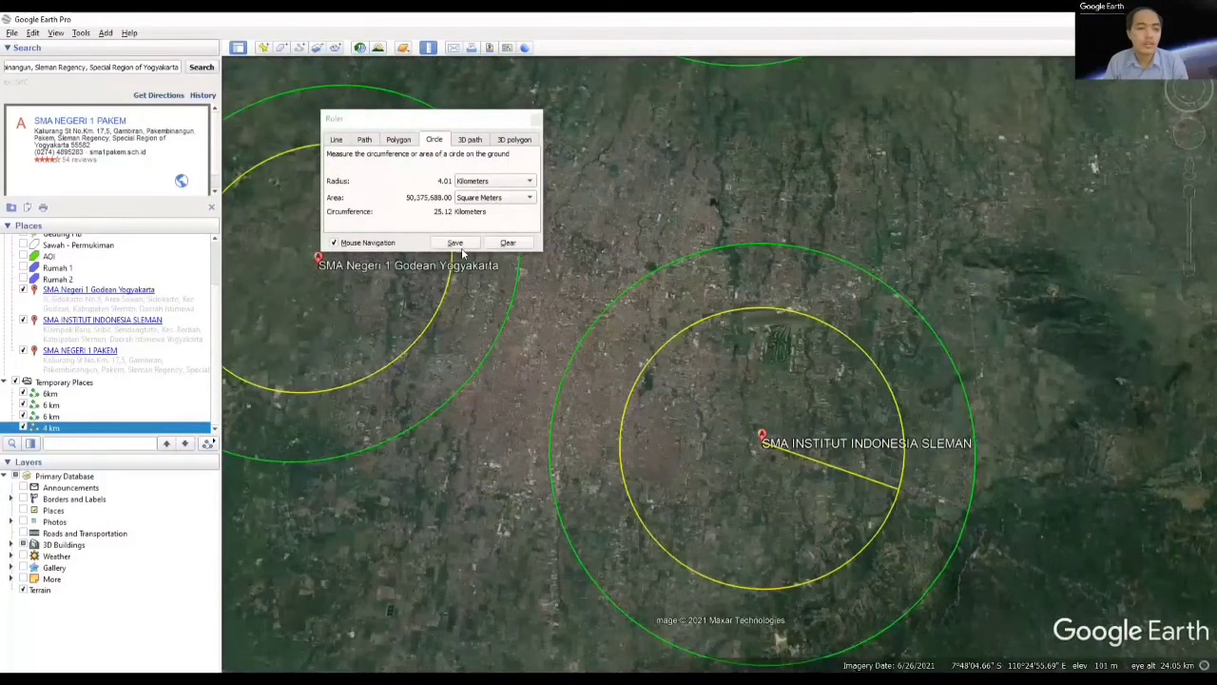
Step: Save the inner circle around SMA INSTITUT INDONESIA SLEMAN as a path named "4 km" with a yellow (#ffff00) line
click(454, 243)
text(4 km)
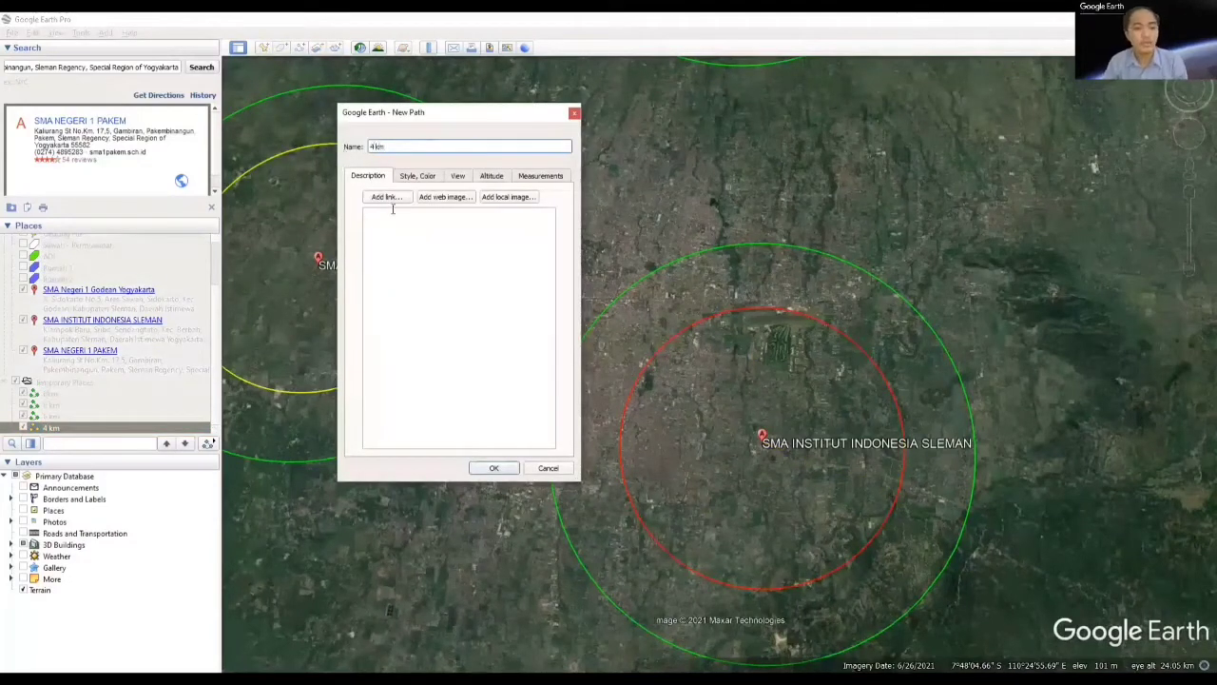
click(417, 175)
click(401, 219)
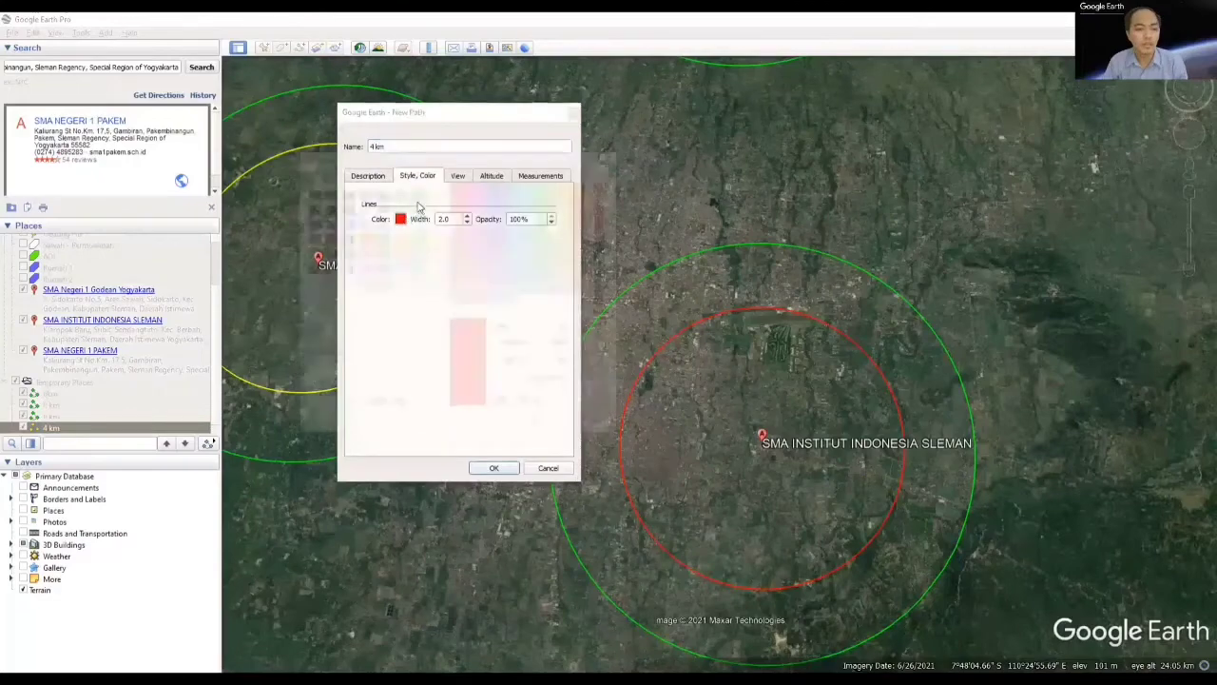
click(432, 237)
click(535, 426)
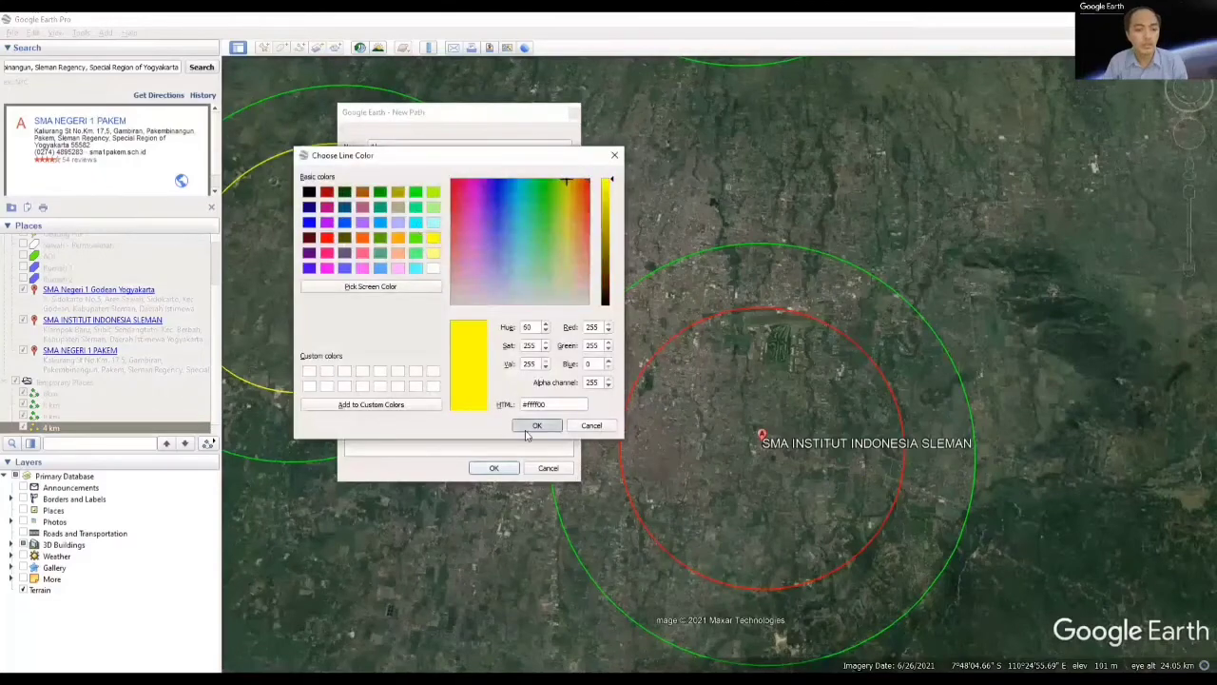
click(494, 467)
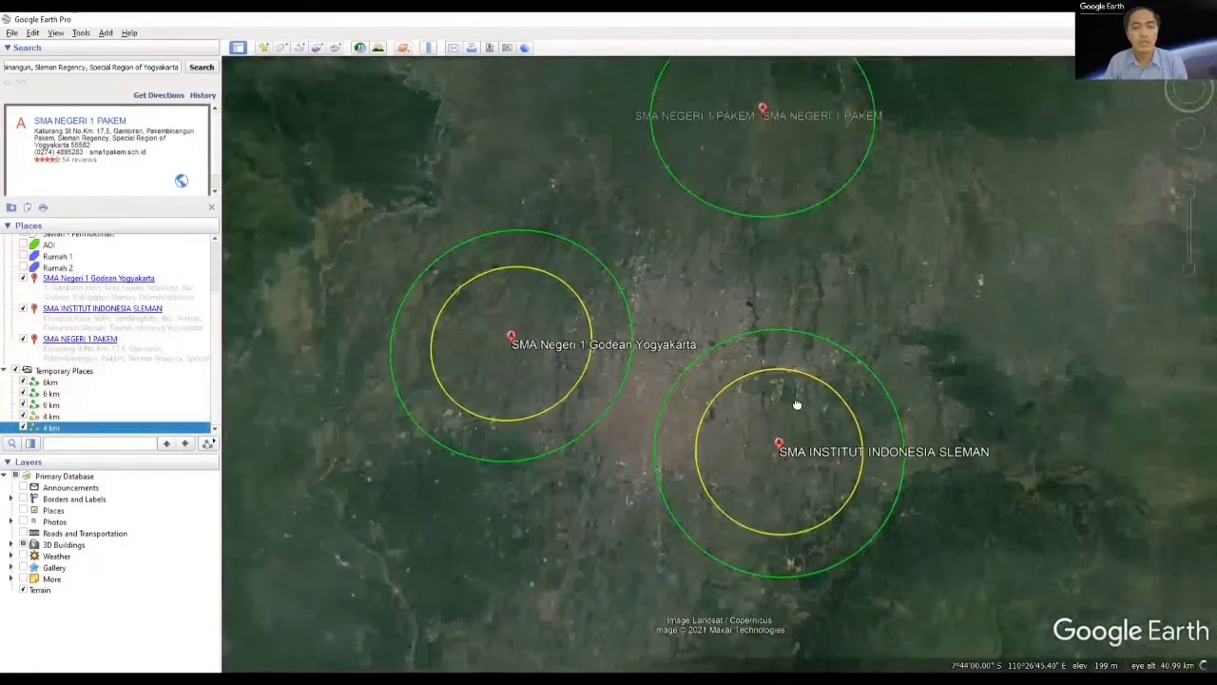
Step: Draw a ruler circle centred on SMA NEGERI 1 PAKEM with a radius of about 4 km
scroll(753, 219, up, 3)
scroll(790, 296, up, 4)
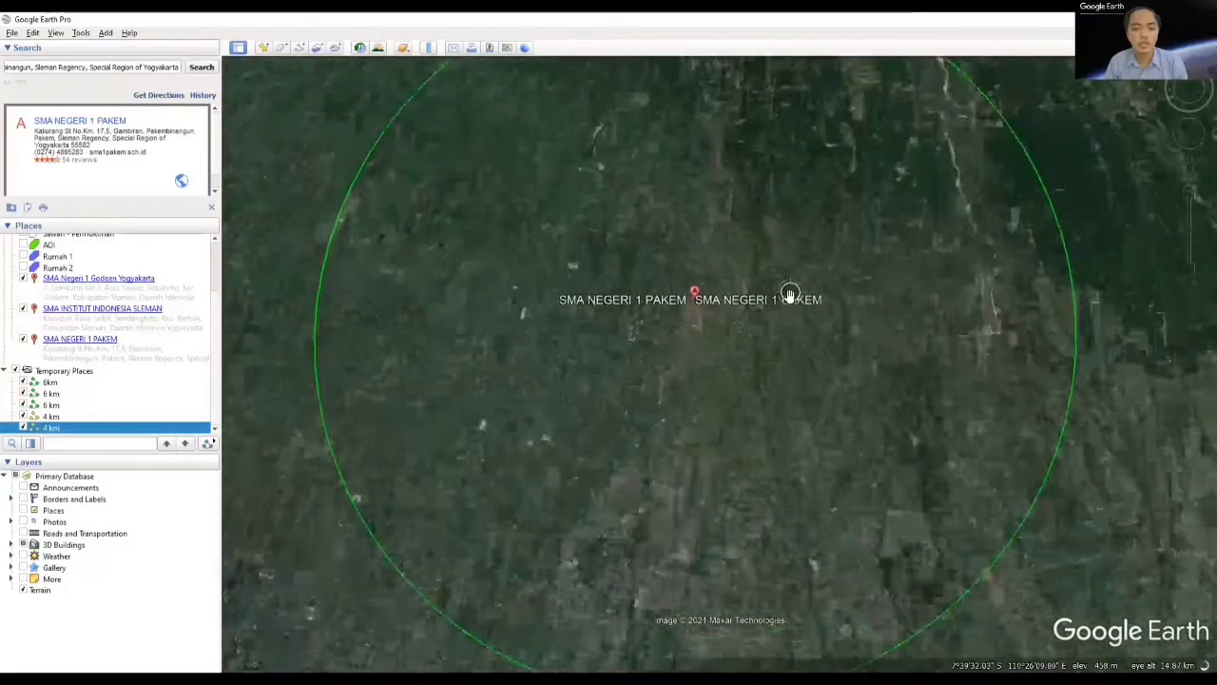
drag(736, 276, 766, 326)
scroll(708, 346, up, 4)
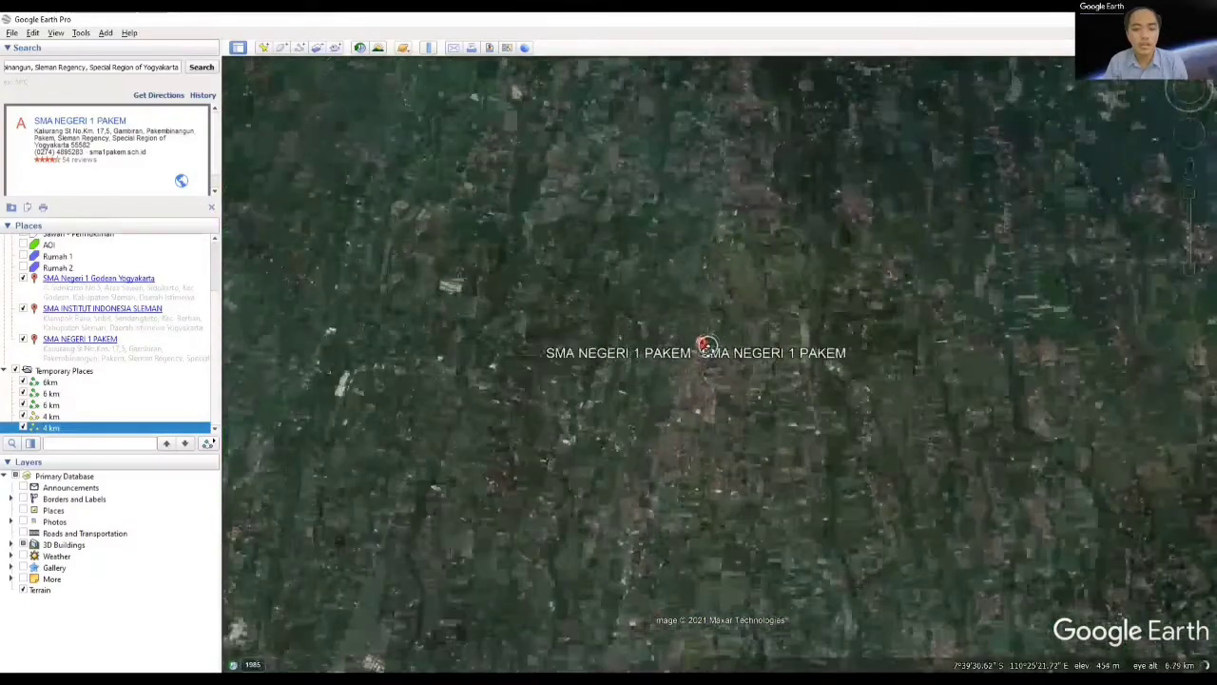
click(428, 47)
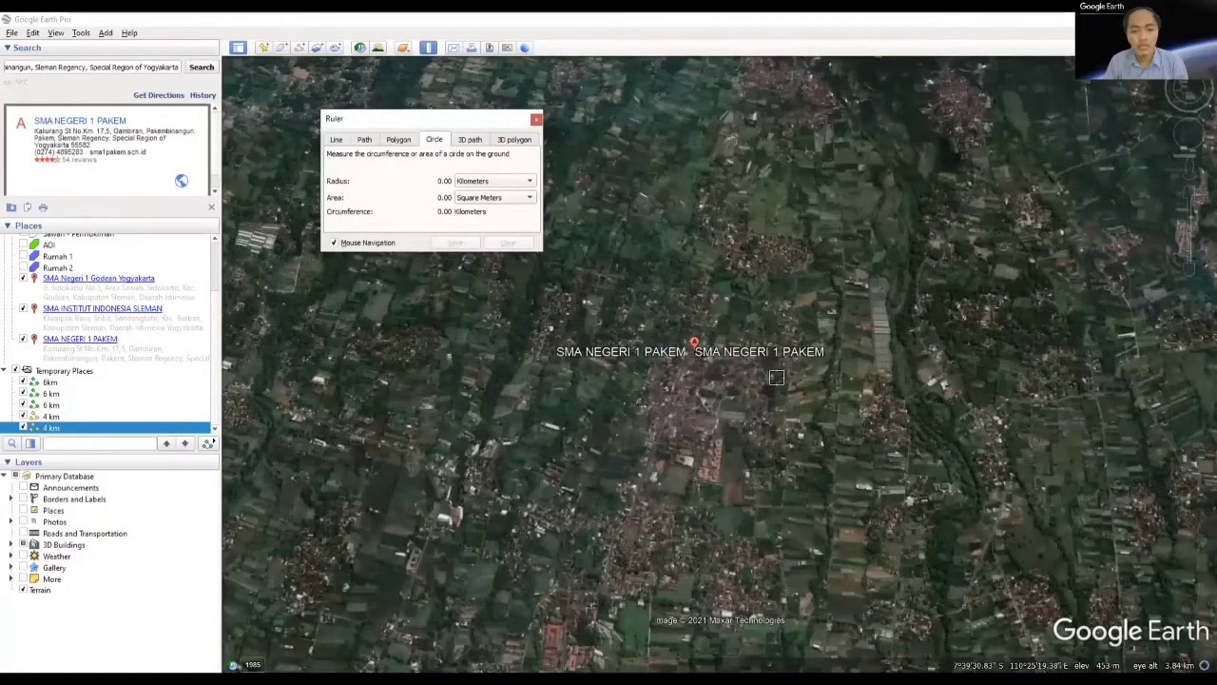
click(694, 348)
scroll(899, 434, down, 5)
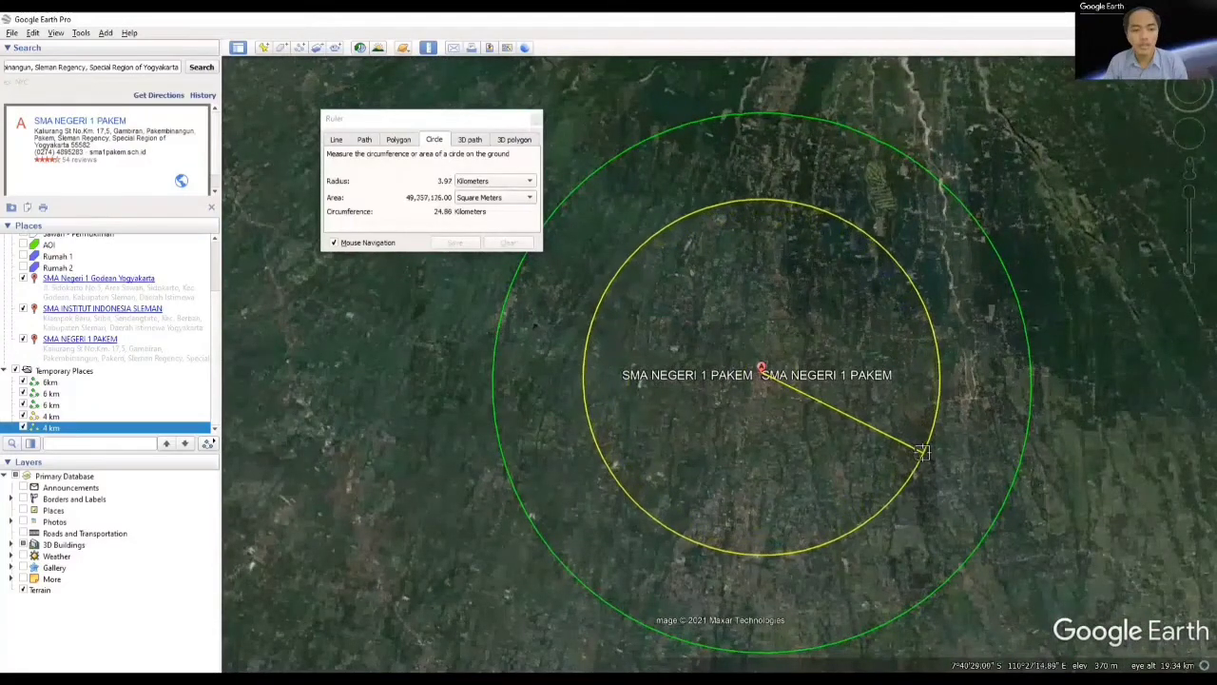
click(922, 452)
Step: Save the inner circle around SMA NEGERI 1 PAKEM as a path named "4 km"
click(454, 243)
text(4km)
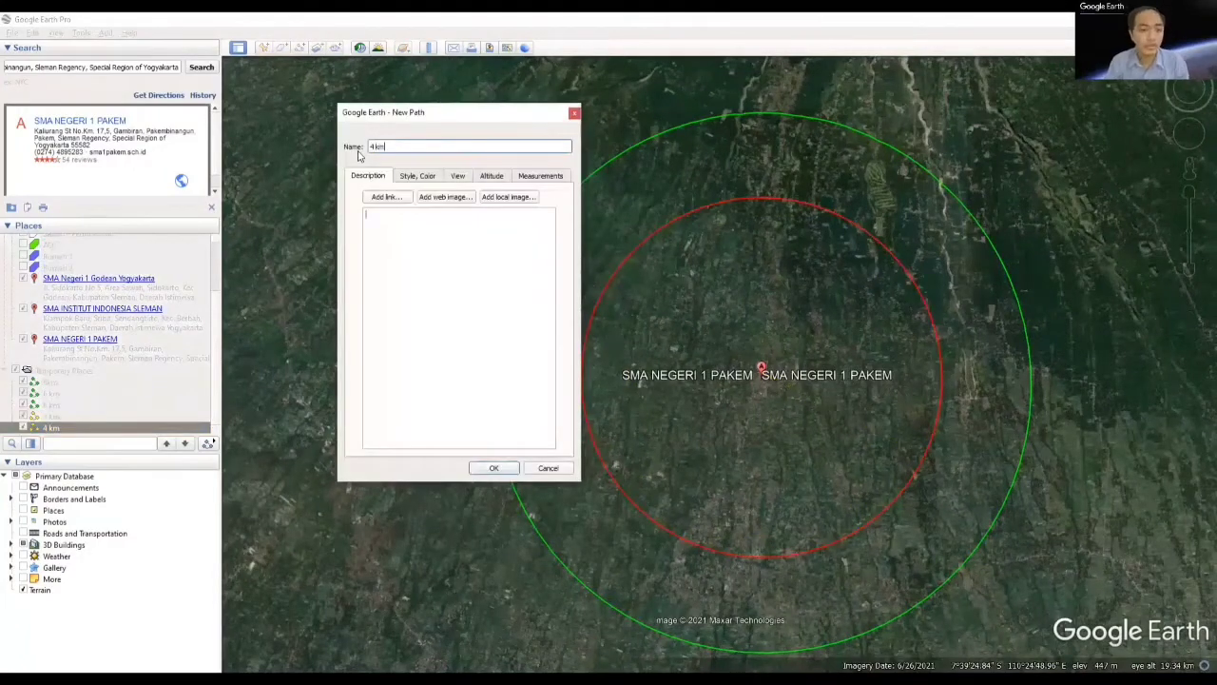
click(495, 468)
Step: Change the line colour of the 4 km path around SMA NEGERI 1 PAKEM to yellow
drag(758, 427, 753, 264)
scroll(710, 427, down, 3)
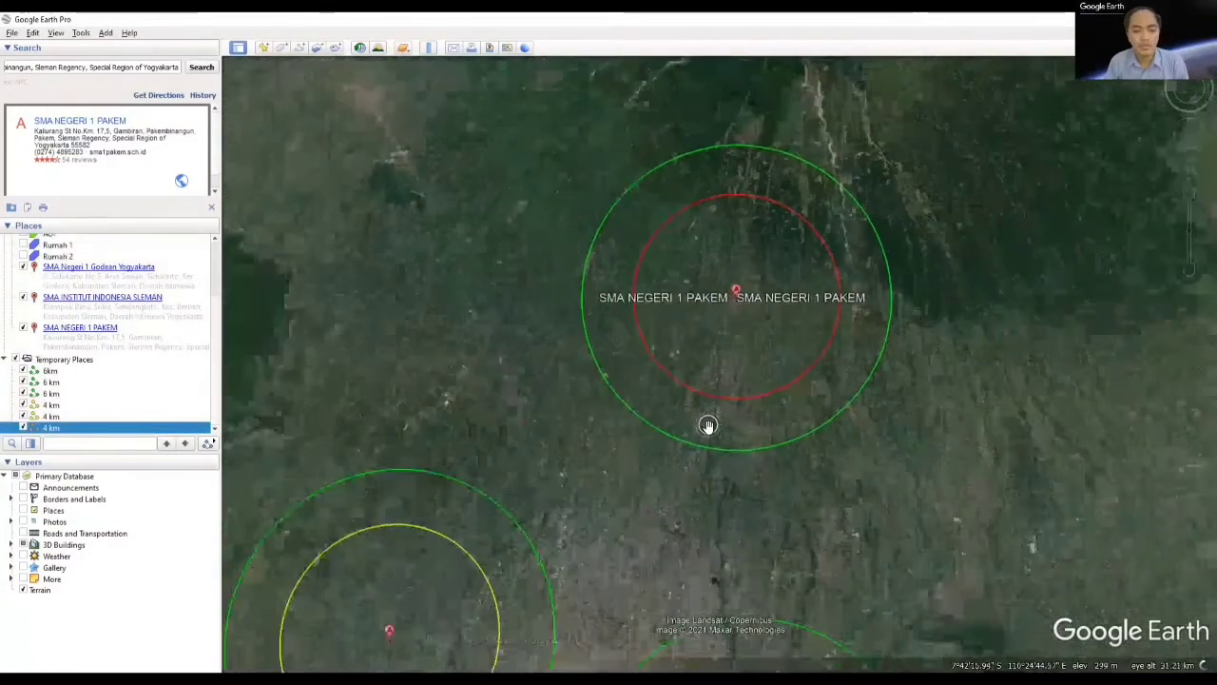
double_click(50, 427)
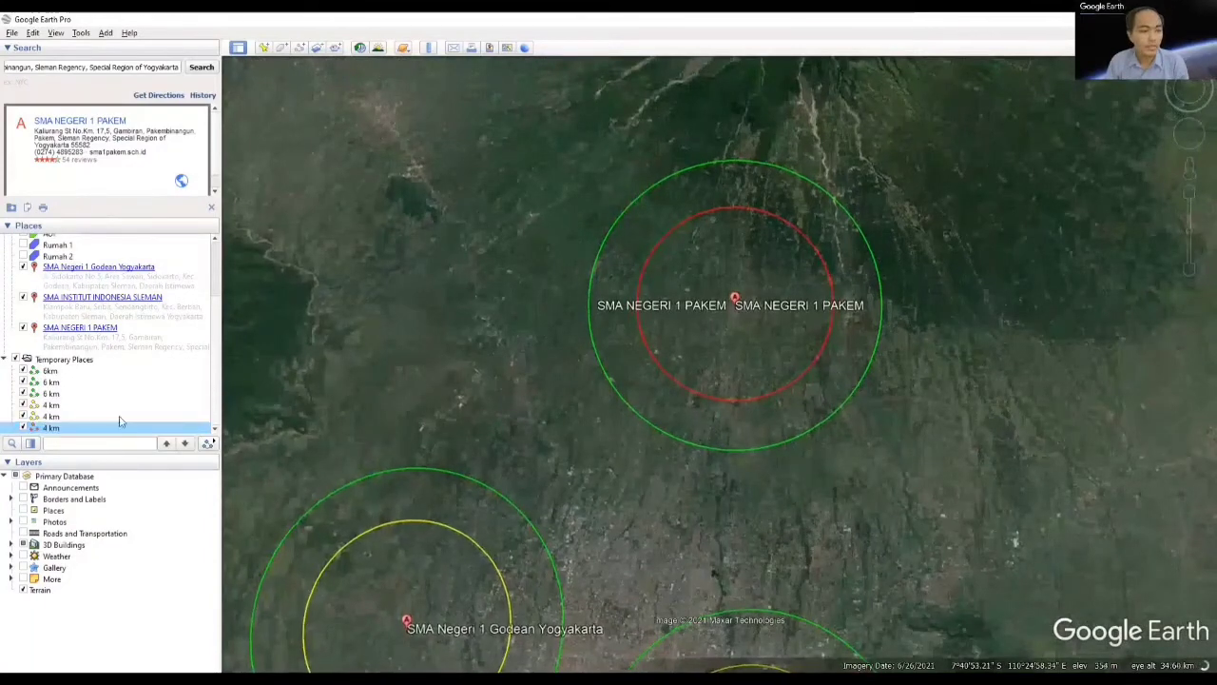
right_click(40, 430)
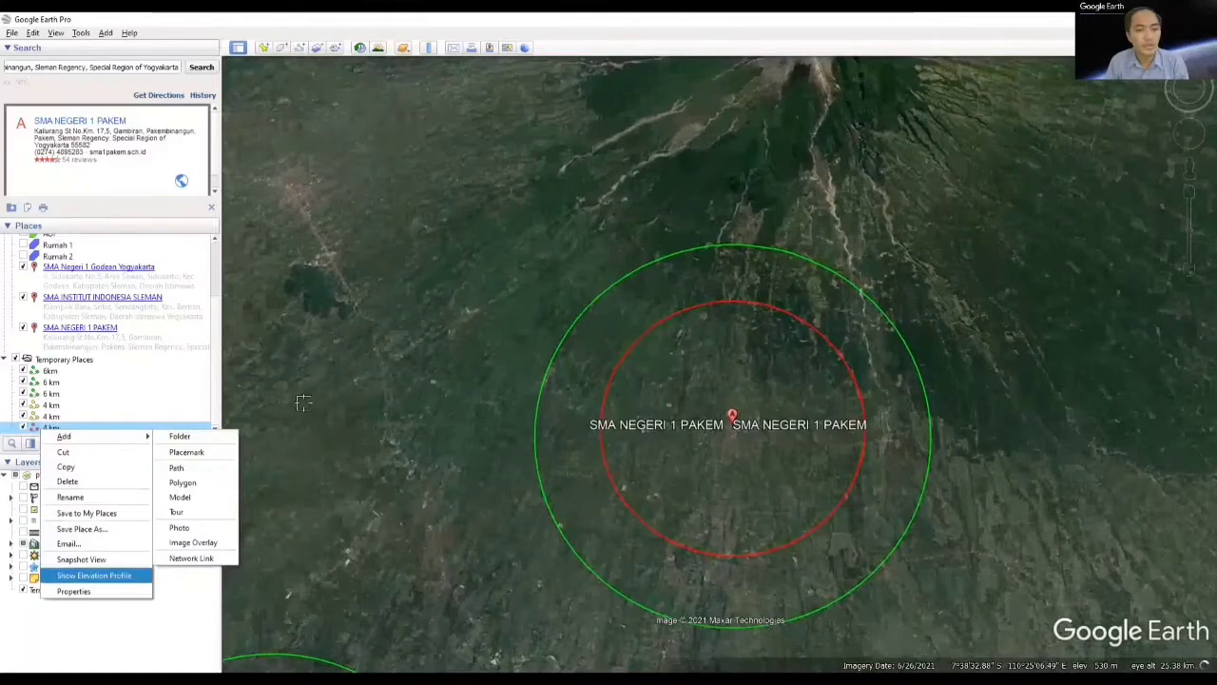
click(74, 591)
click(402, 221)
click(432, 237)
click(537, 426)
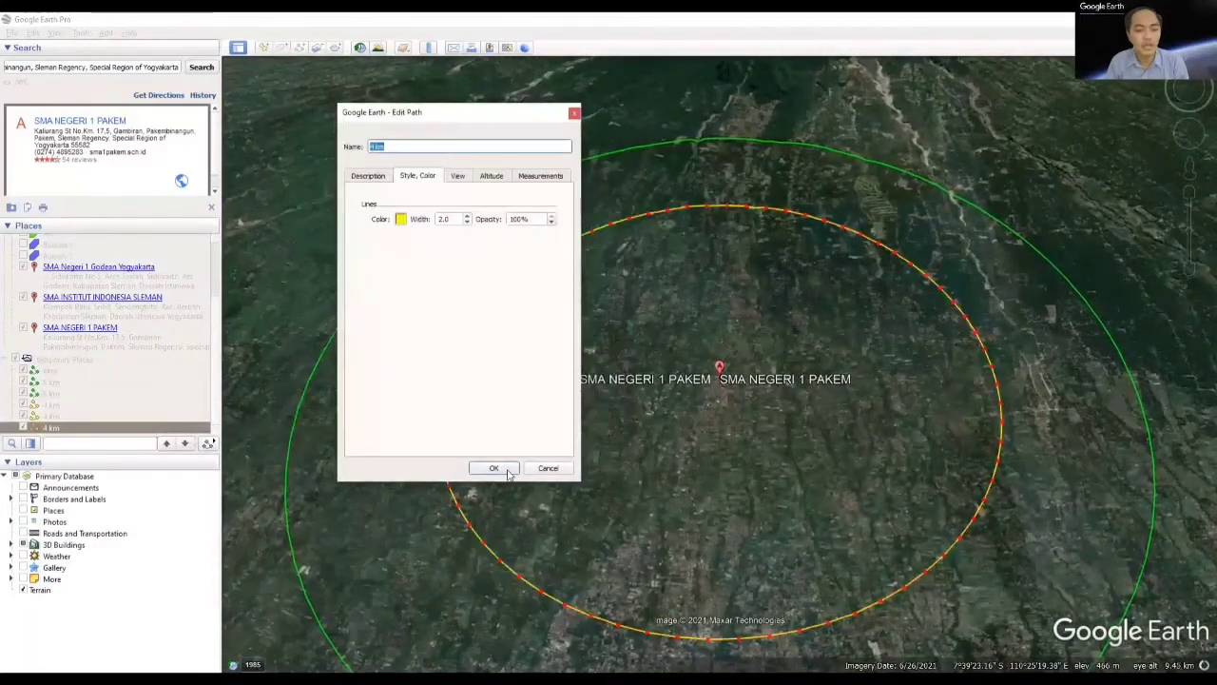
click(507, 467)
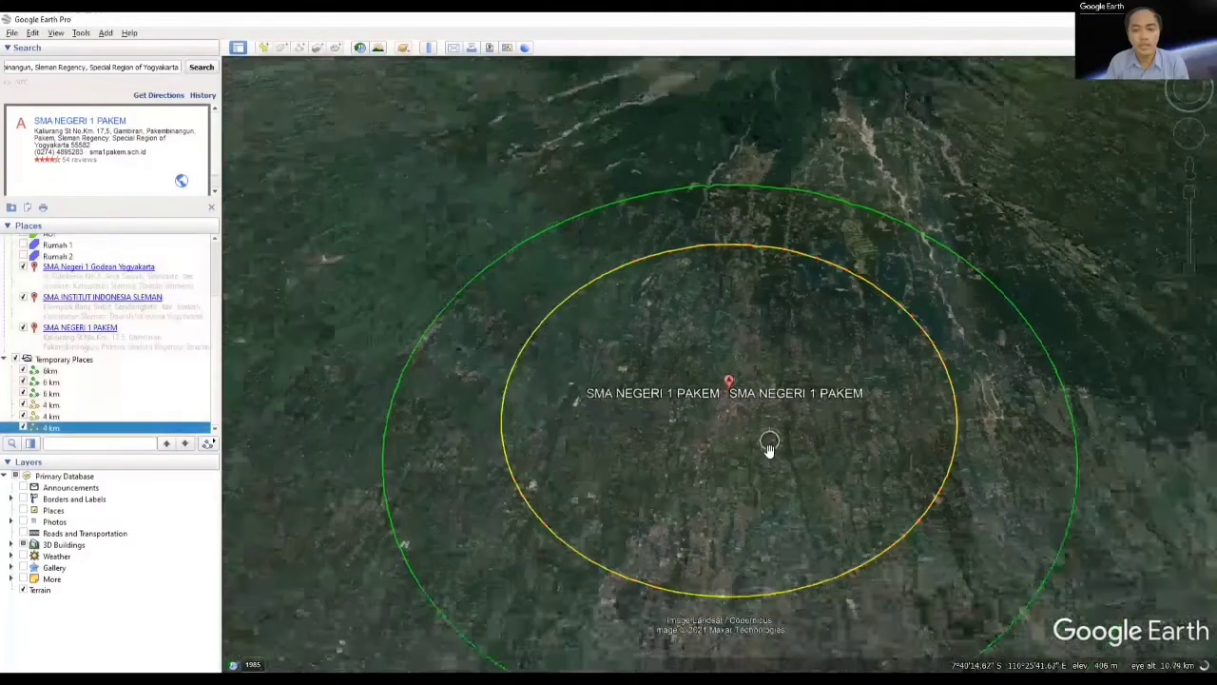
Step: Draw a ruler circle centred on SMA Negeri 1 Godean Yogyakarta with a radius of about 2 km
scroll(788, 550, down, 5)
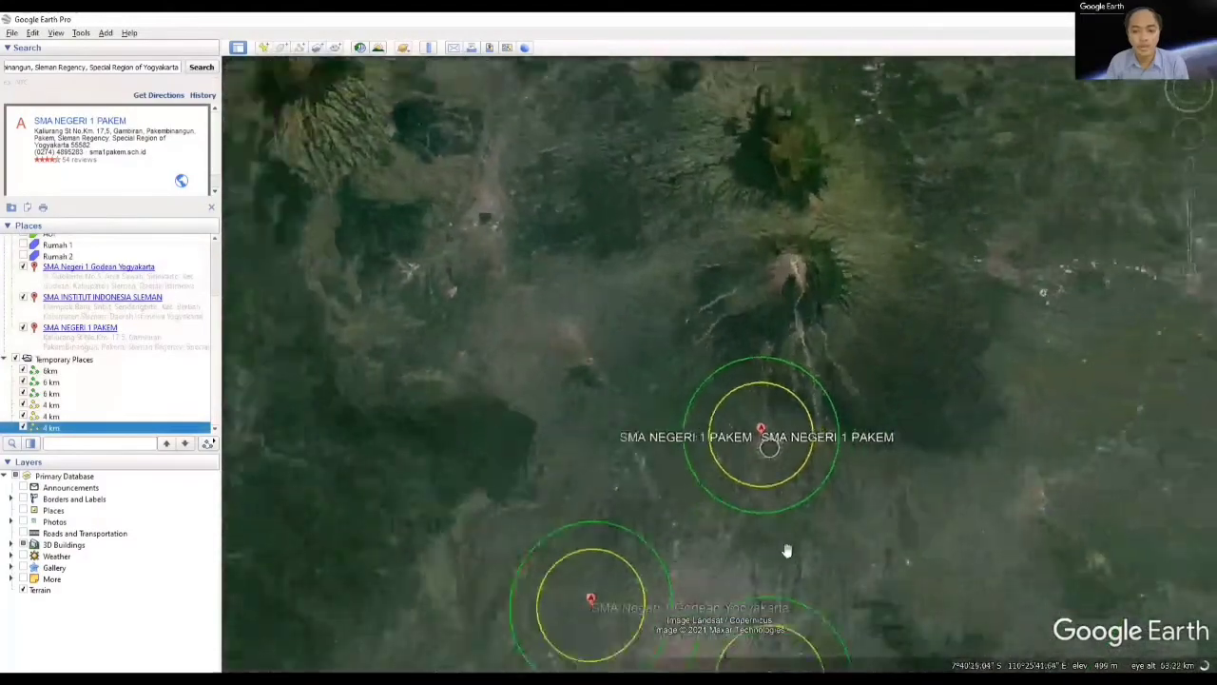
drag(787, 550, 768, 387)
scroll(758, 469, up, 5)
scroll(758, 469, down, 5)
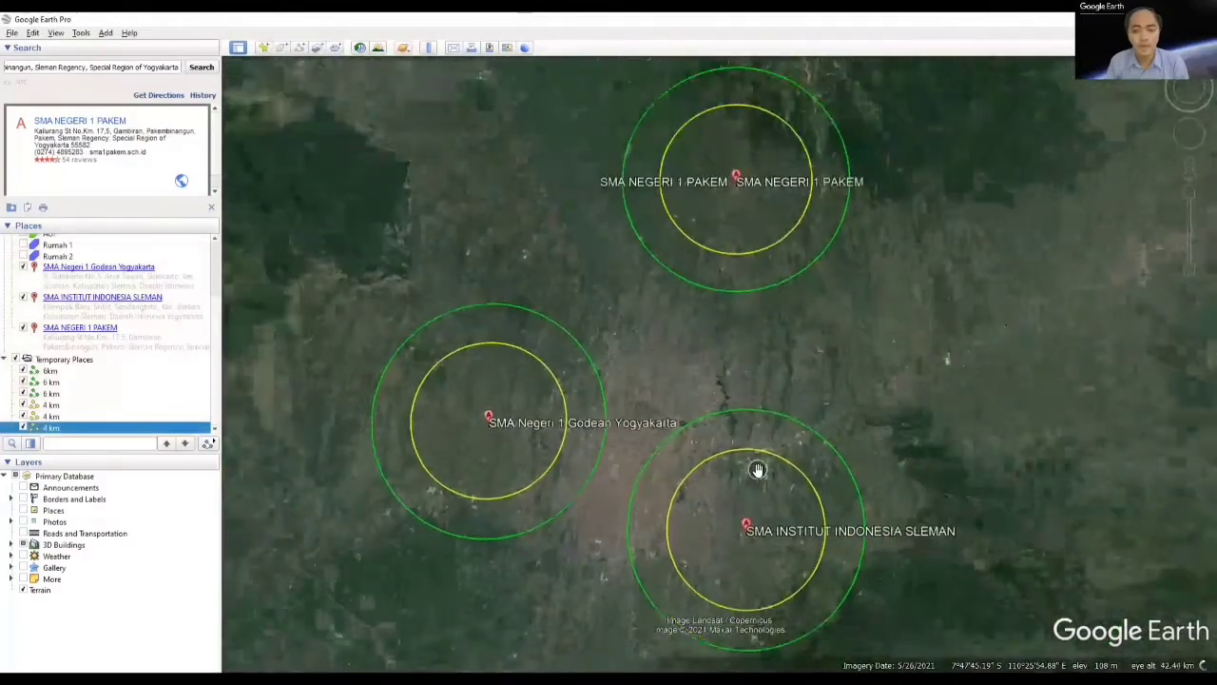
drag(841, 358, 775, 317)
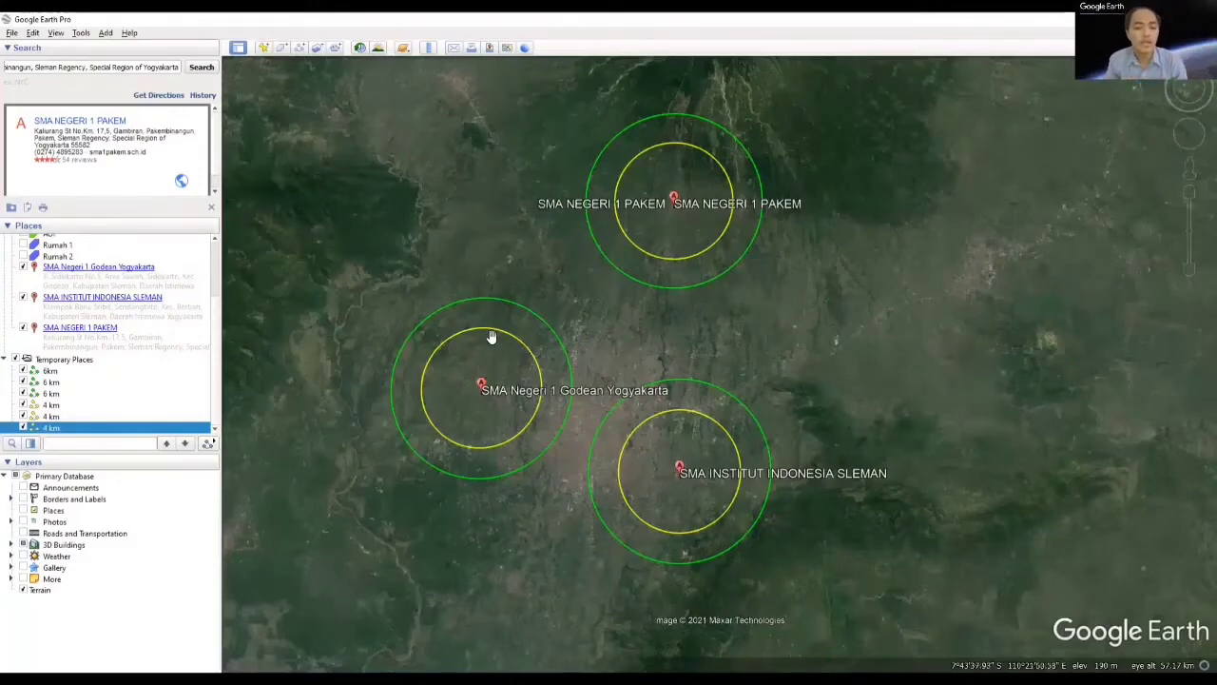
scroll(479, 399, up, 3)
scroll(479, 400, up, 3)
drag(521, 390, 643, 427)
click(428, 48)
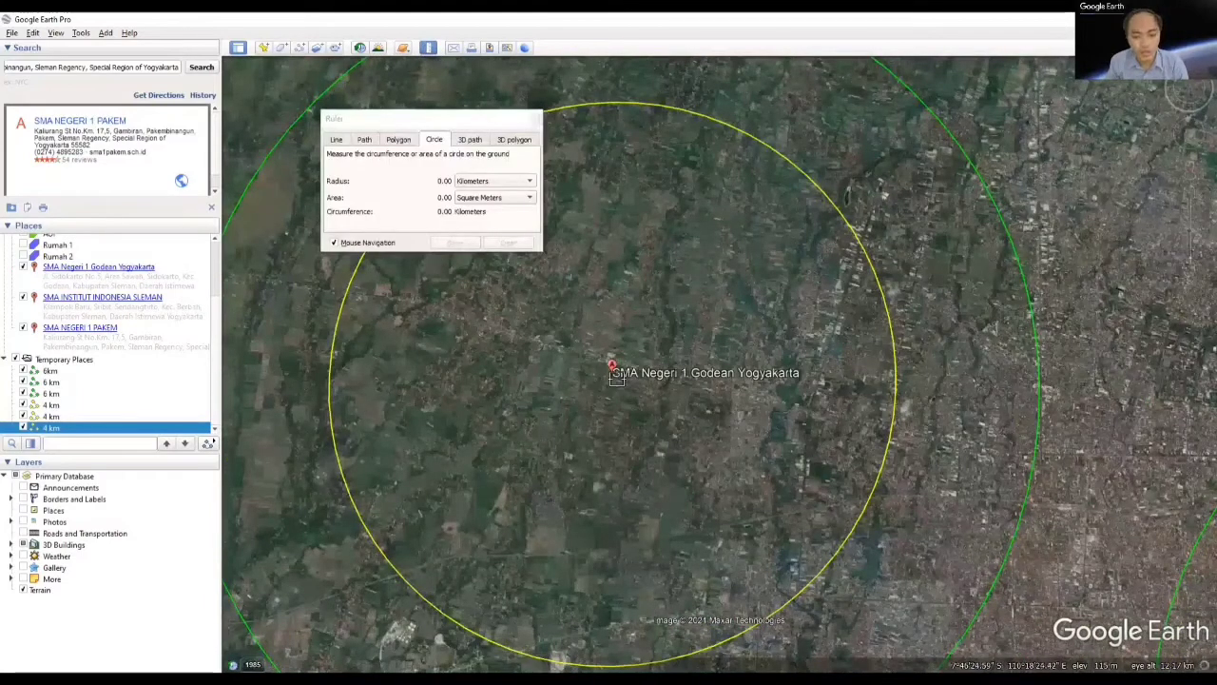
drag(611, 373, 746, 428)
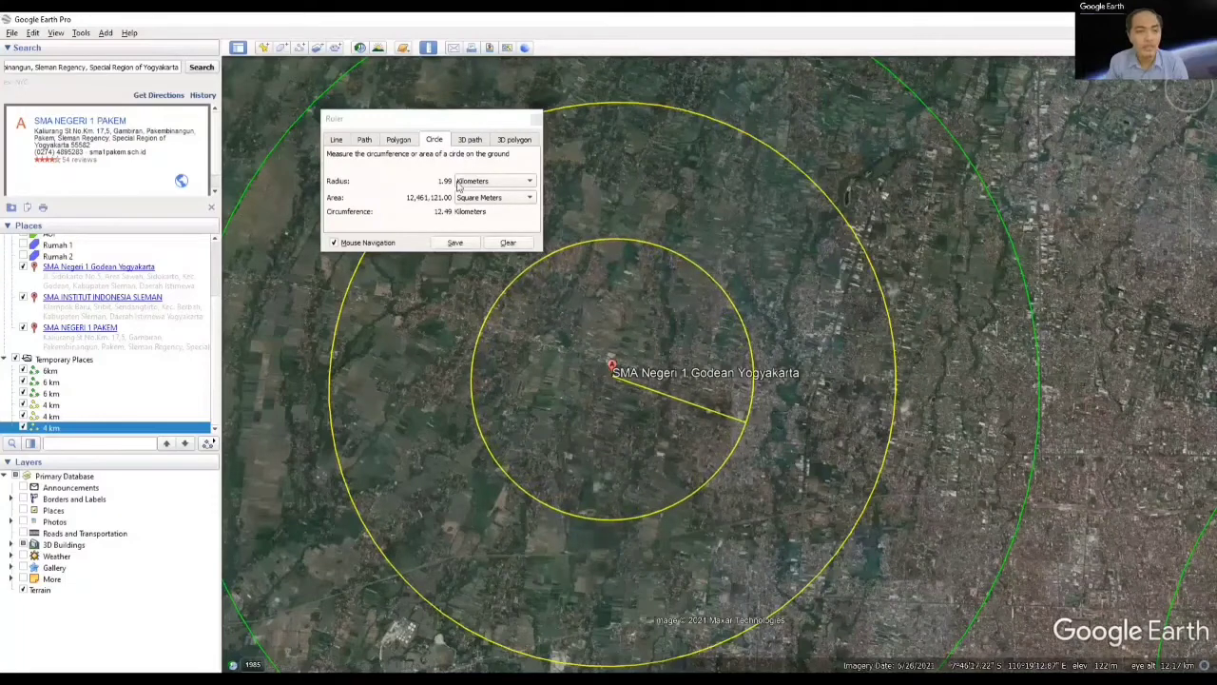
Step: Save the innermost circle around SMA Negeri 1 Godean as a path with the default name and red line
click(454, 243)
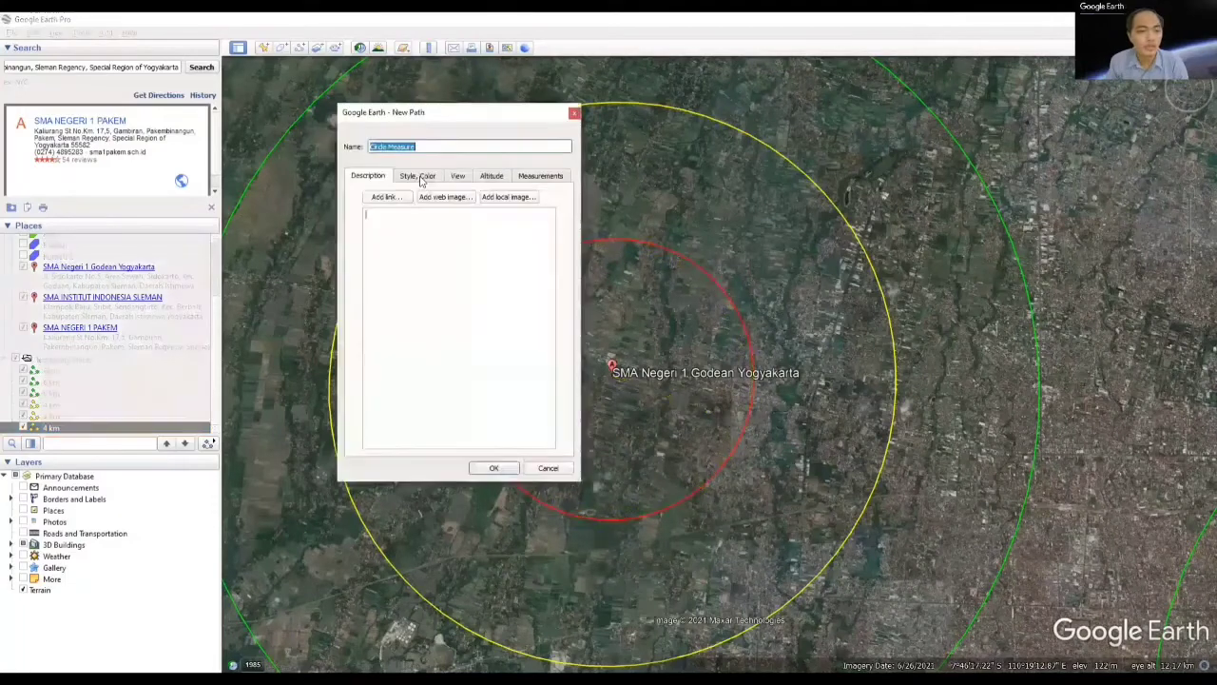
click(416, 176)
click(366, 176)
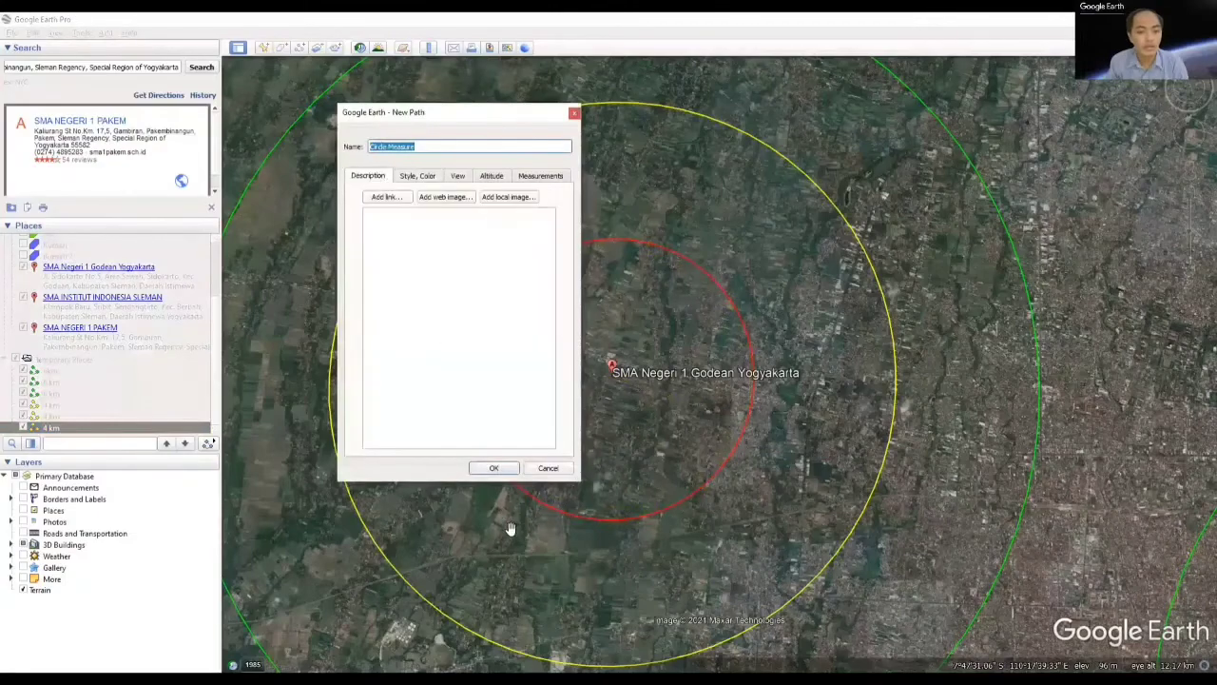
click(493, 469)
Step: Draw a ruler circle centred on SMA INSTITUT INDONESIA SLEMAN with a radius of about 2 km
scroll(586, 435, down, 5)
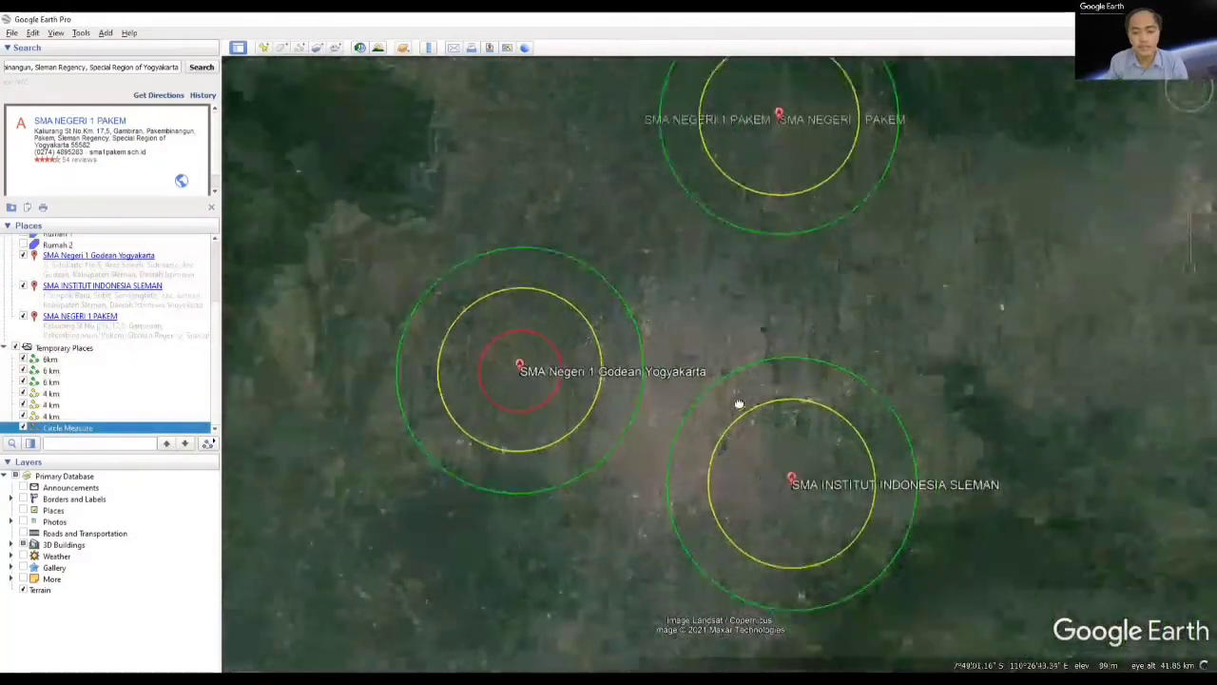
scroll(717, 452, up, 3)
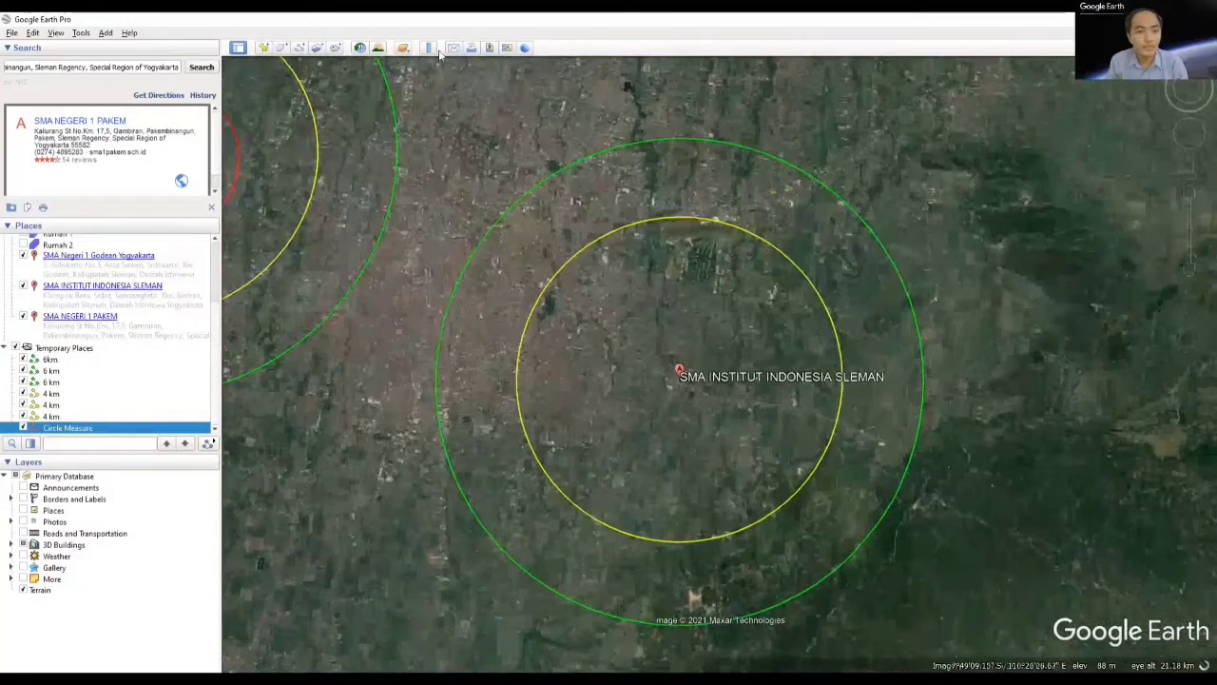
click(429, 49)
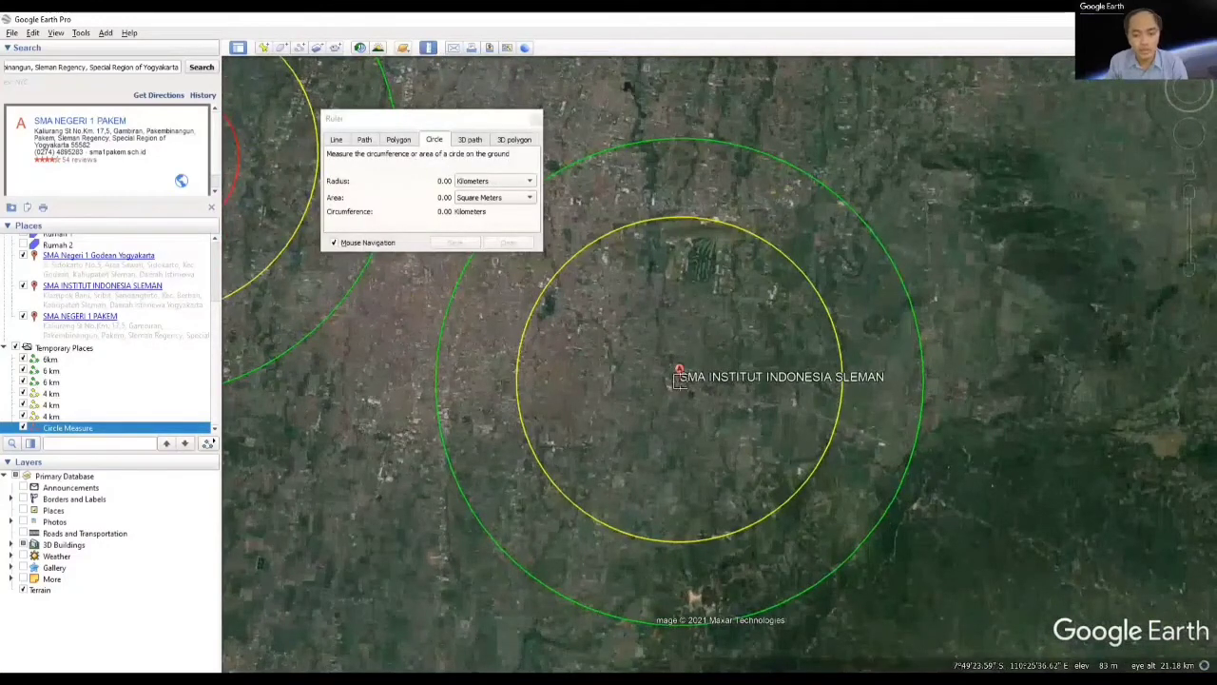
click(679, 378)
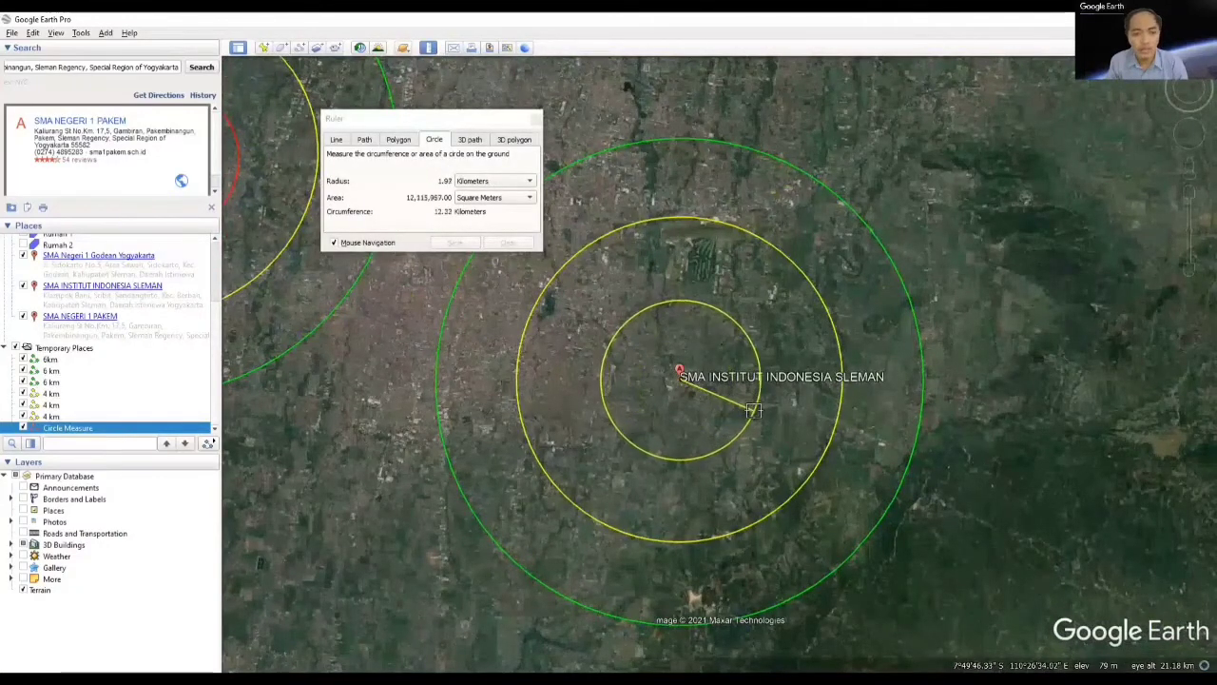
click(757, 419)
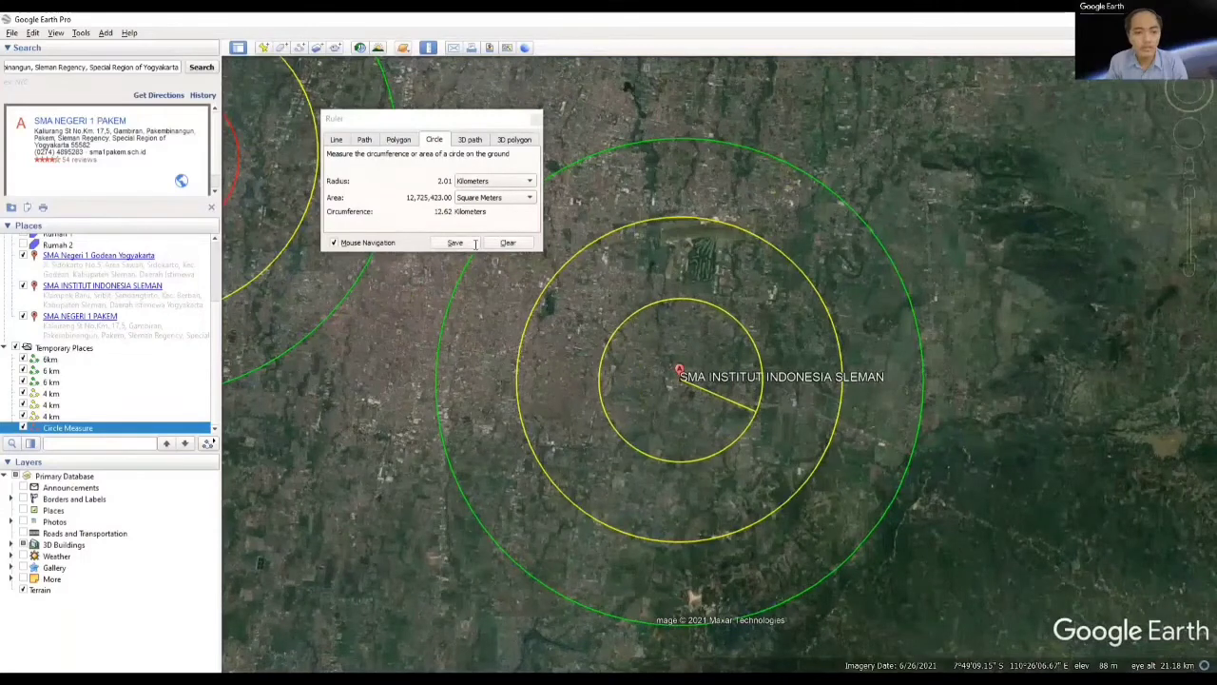
Step: Save the innermost circle around SMA INSTITUT INDONESIA SLEMAN as a path named "2 km", keeping the default red line
click(454, 242)
text(2 km)
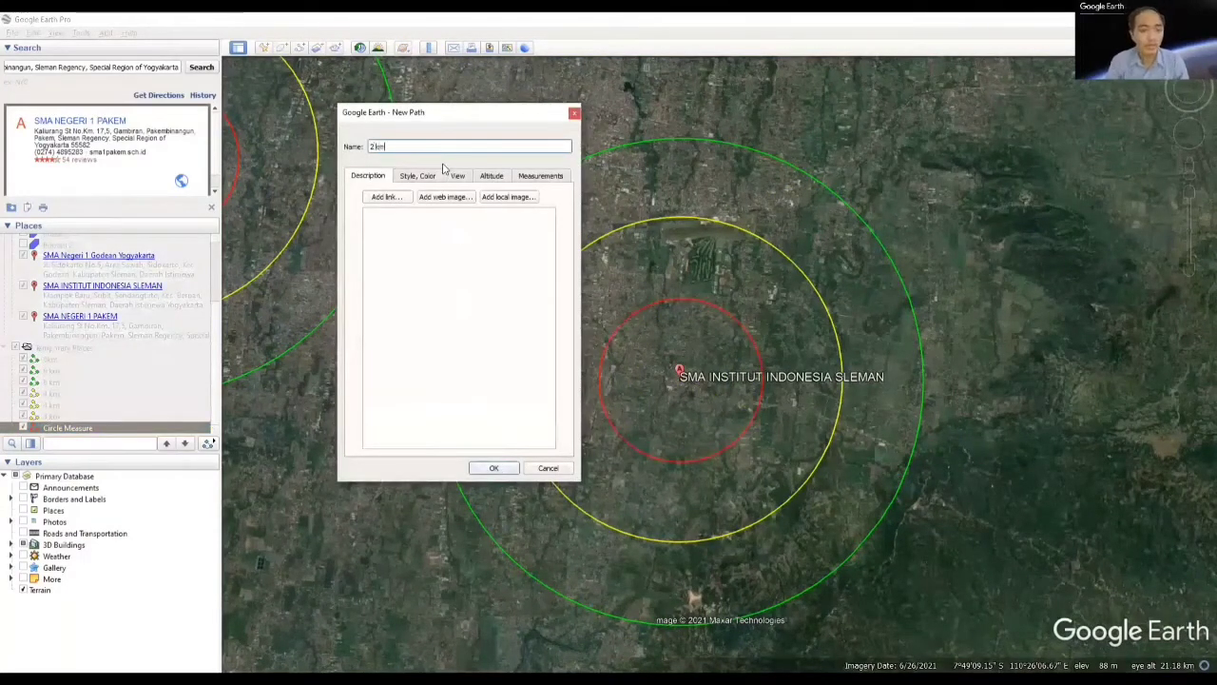
click(491, 468)
Step: Rename the Circle Measure path around SMA Negeri 1 Godean as "2 km"
drag(586, 350, 844, 437)
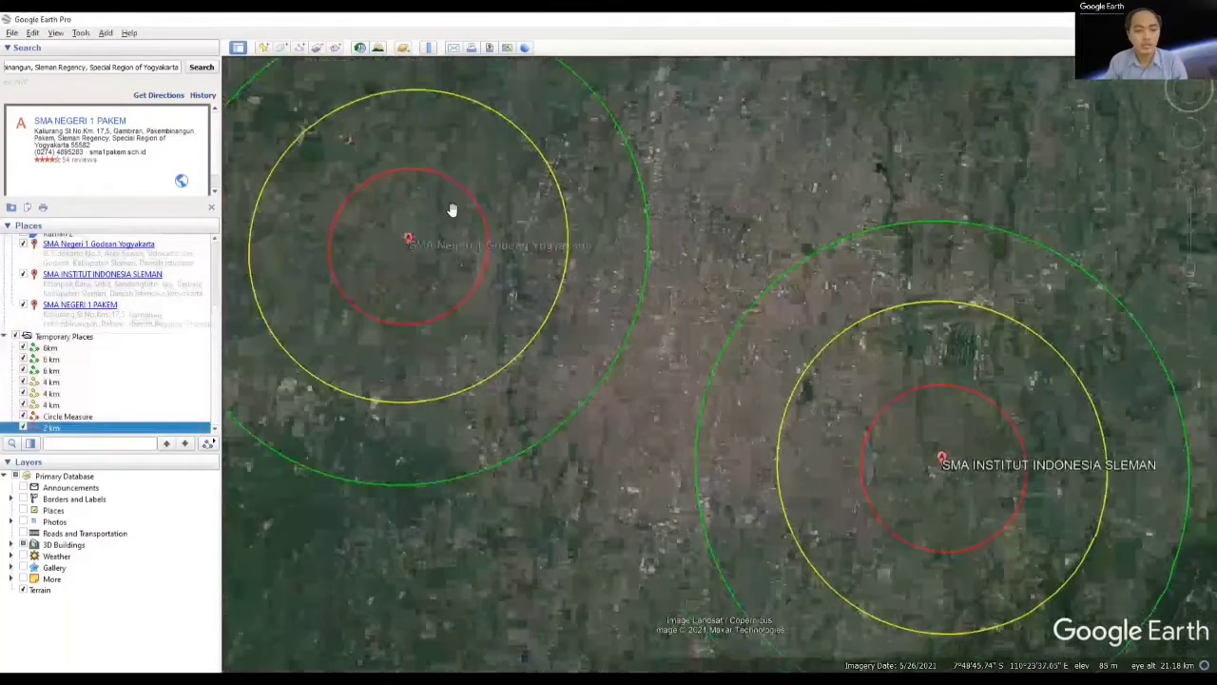
click(67, 416)
right_click(76, 416)
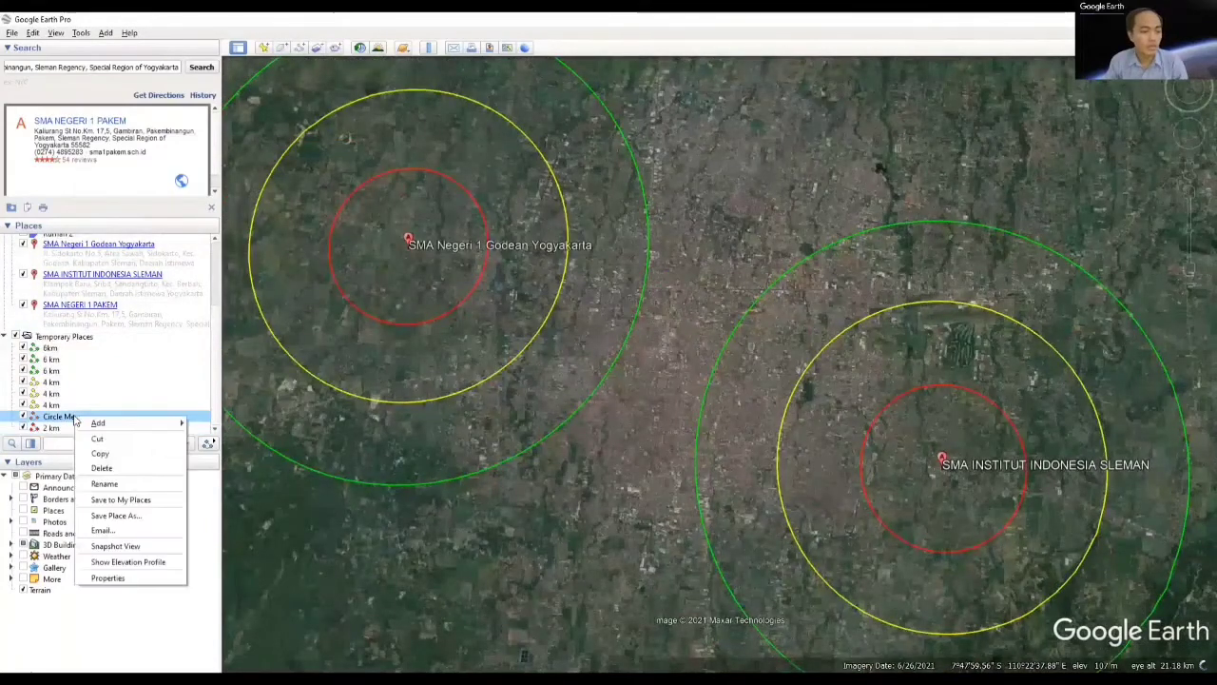
click(127, 484)
text(2)
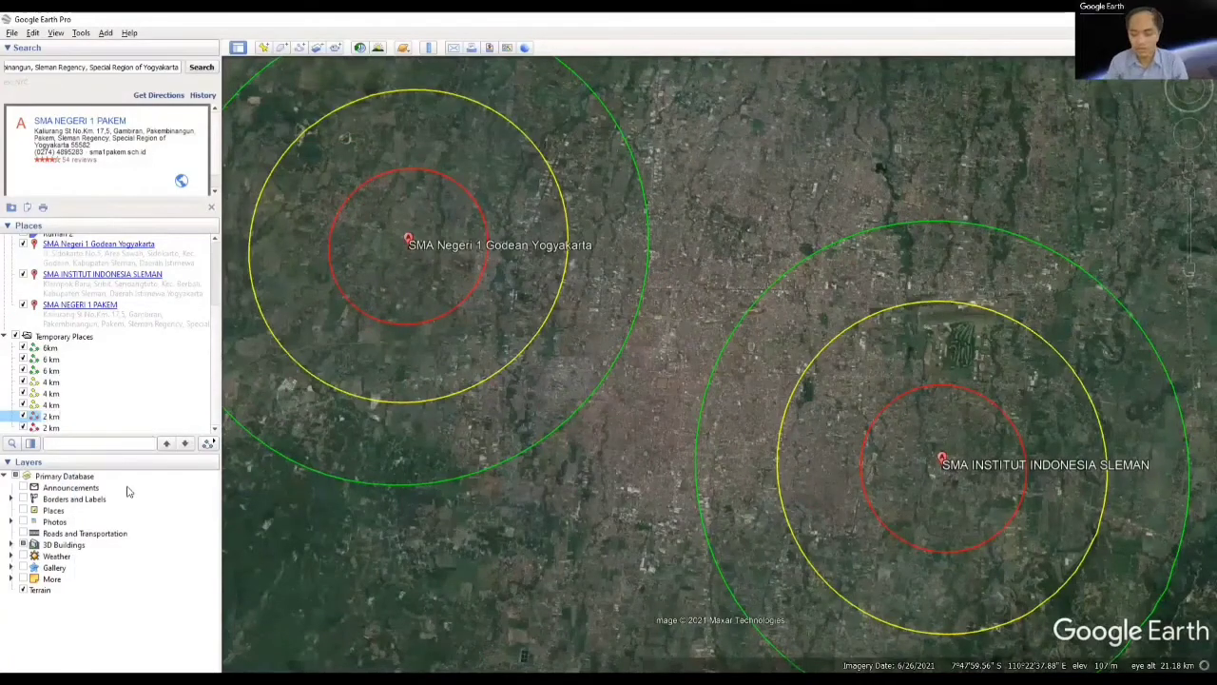
key(Return)
Step: Draw a ruler circle of about 2 km radius centred on SMA NEGERI 1 PAKEM and save it as a path
drag(886, 349, 774, 530)
drag(880, 123, 762, 523)
drag(818, 348, 818, 305)
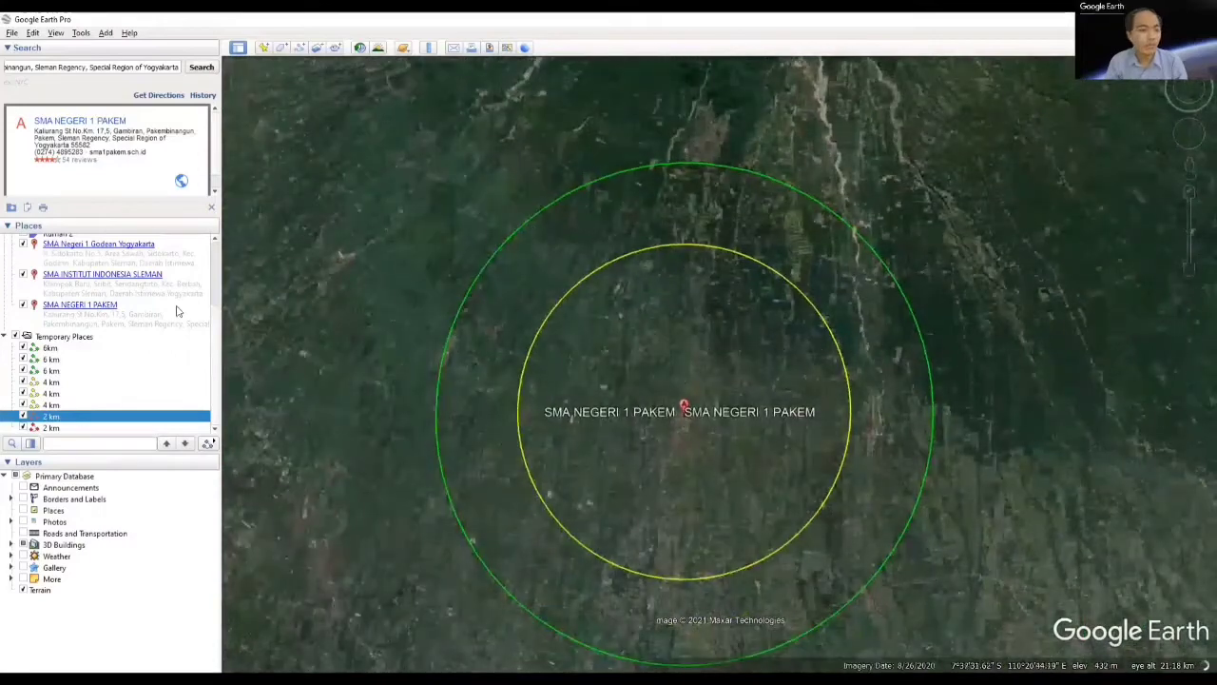
click(429, 47)
drag(685, 405, 757, 465)
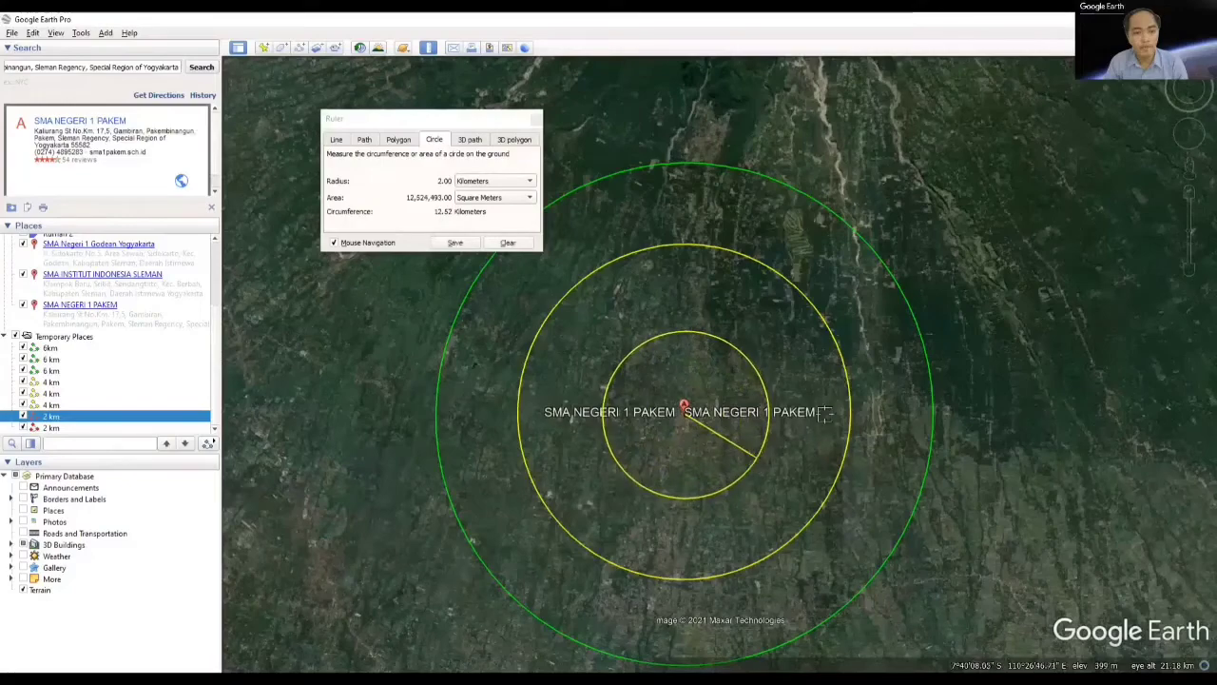
click(454, 243)
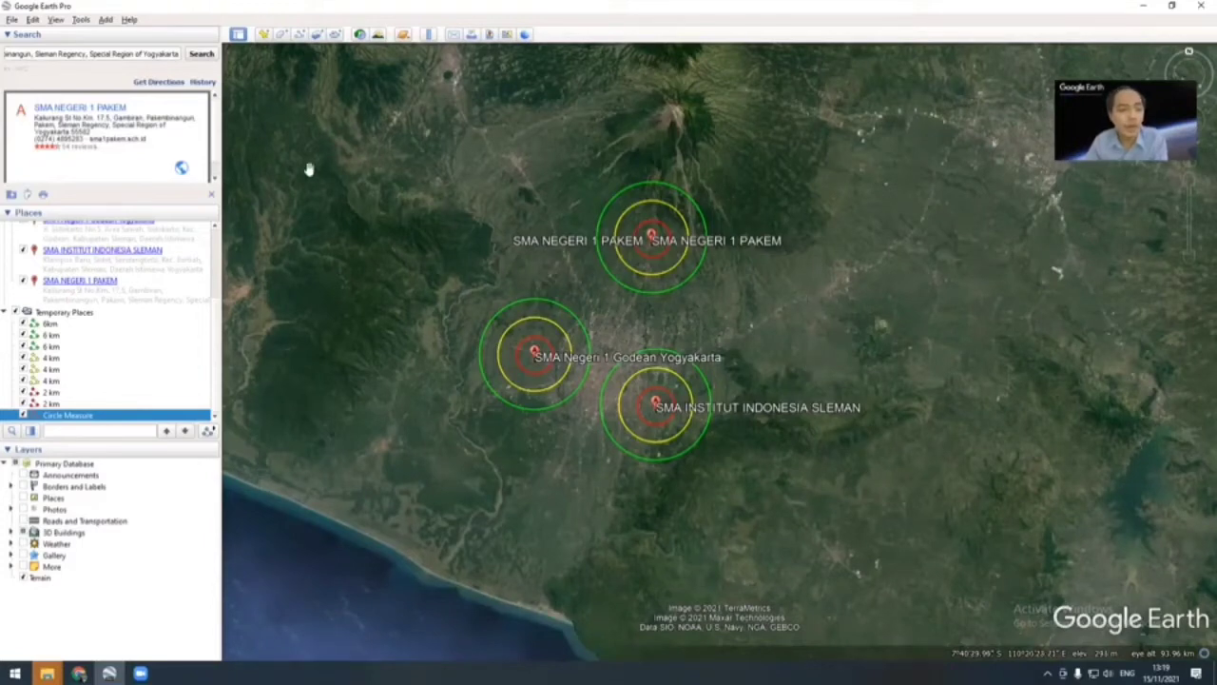
Step: Import the downloaded land cover file "geonode-_3404_50kb_penutuplahan_2020 (1)" from Downloads, with all file types allowed
click(12, 20)
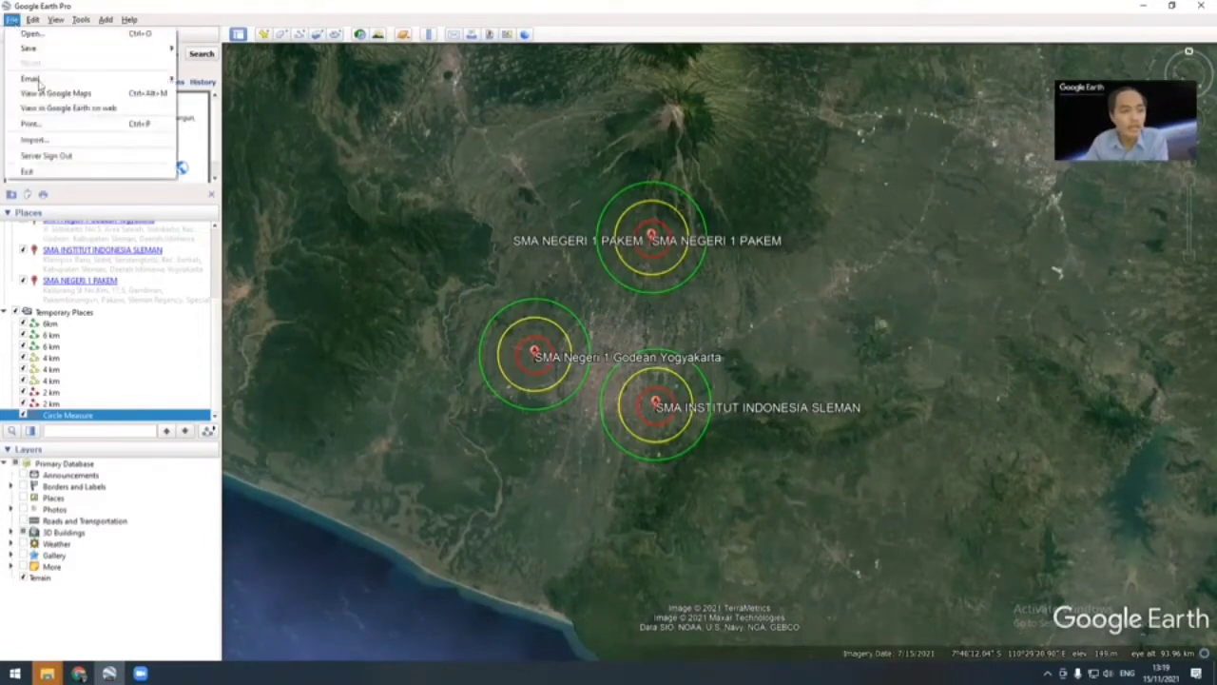
click(34, 138)
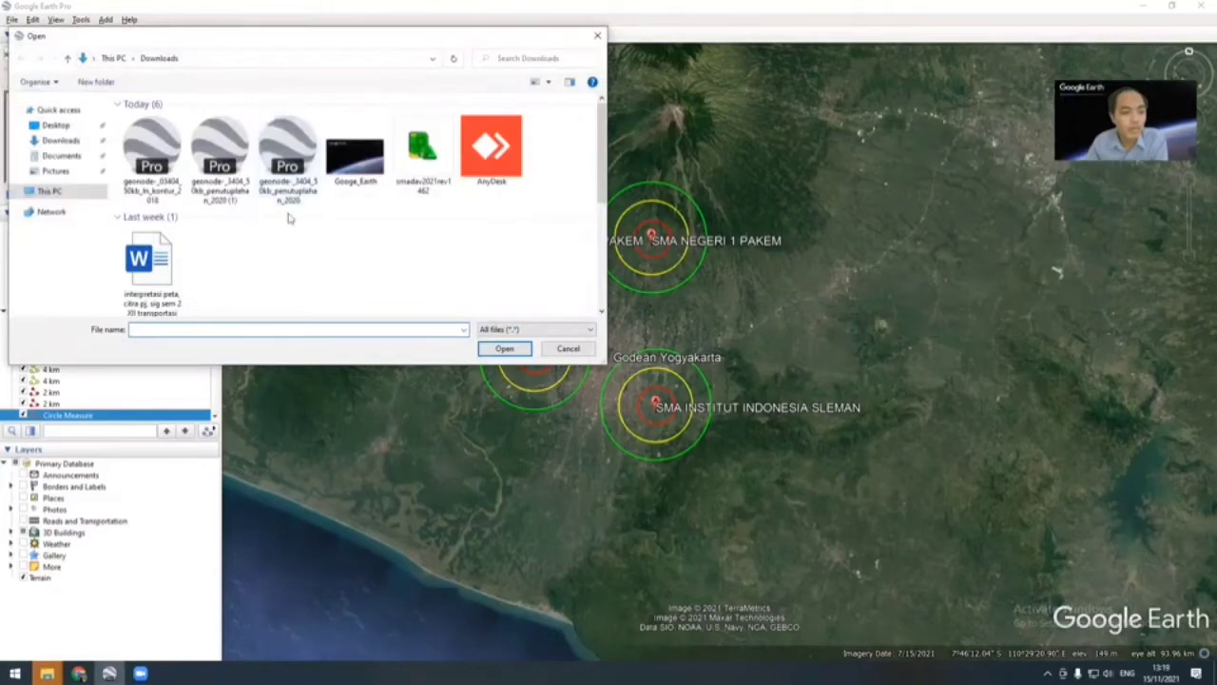
click(226, 165)
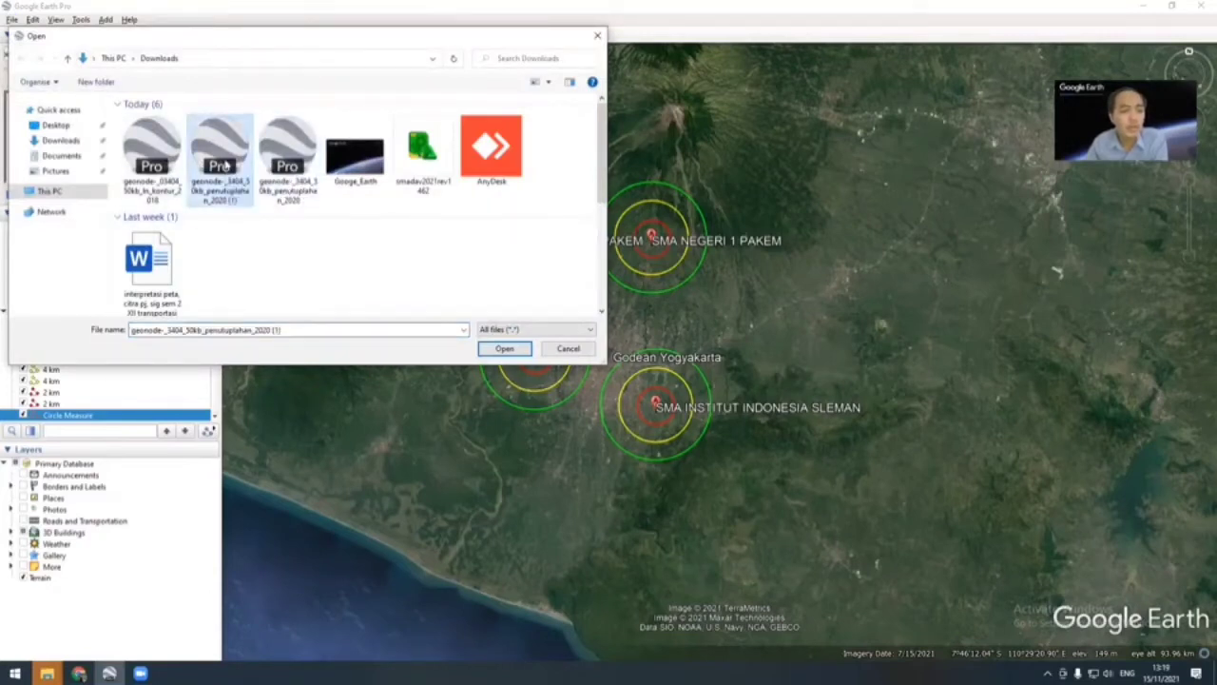
click(511, 352)
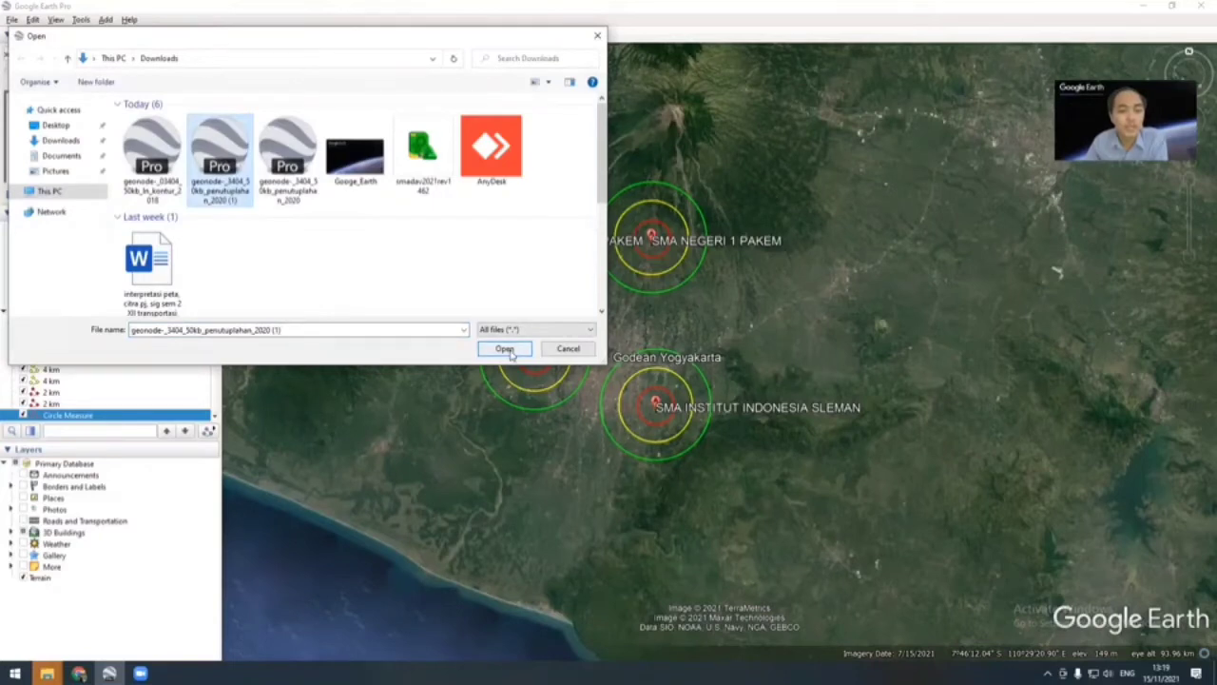
click(517, 332)
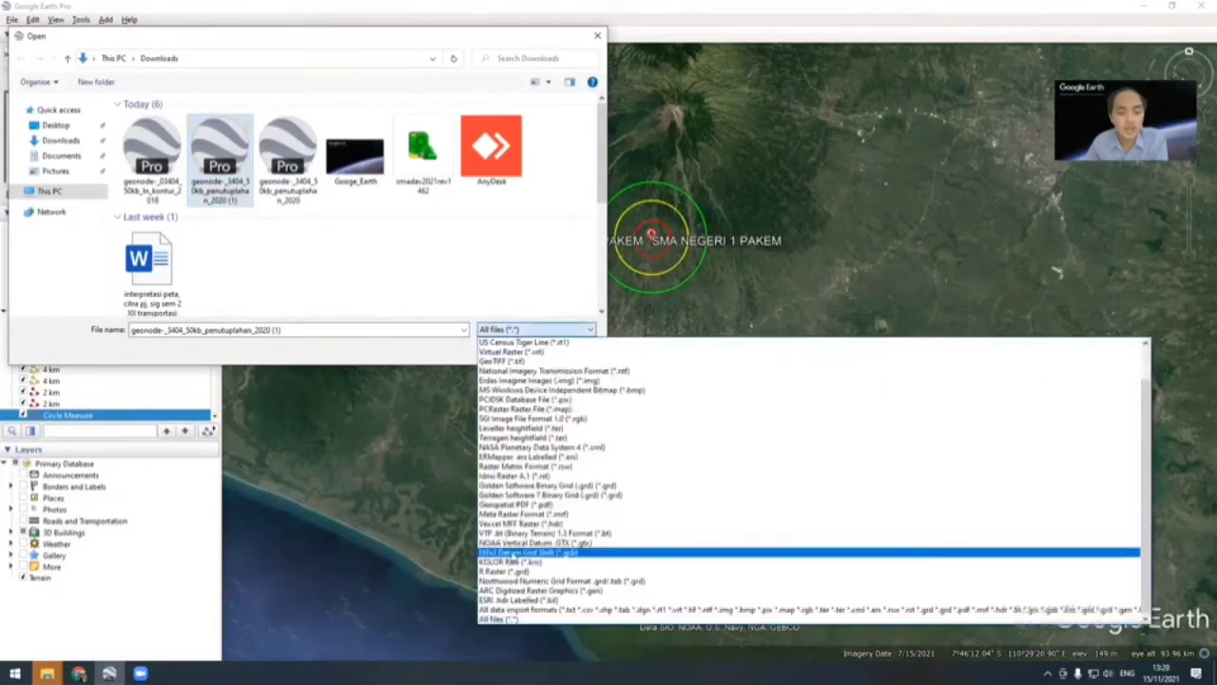
click(511, 620)
click(507, 348)
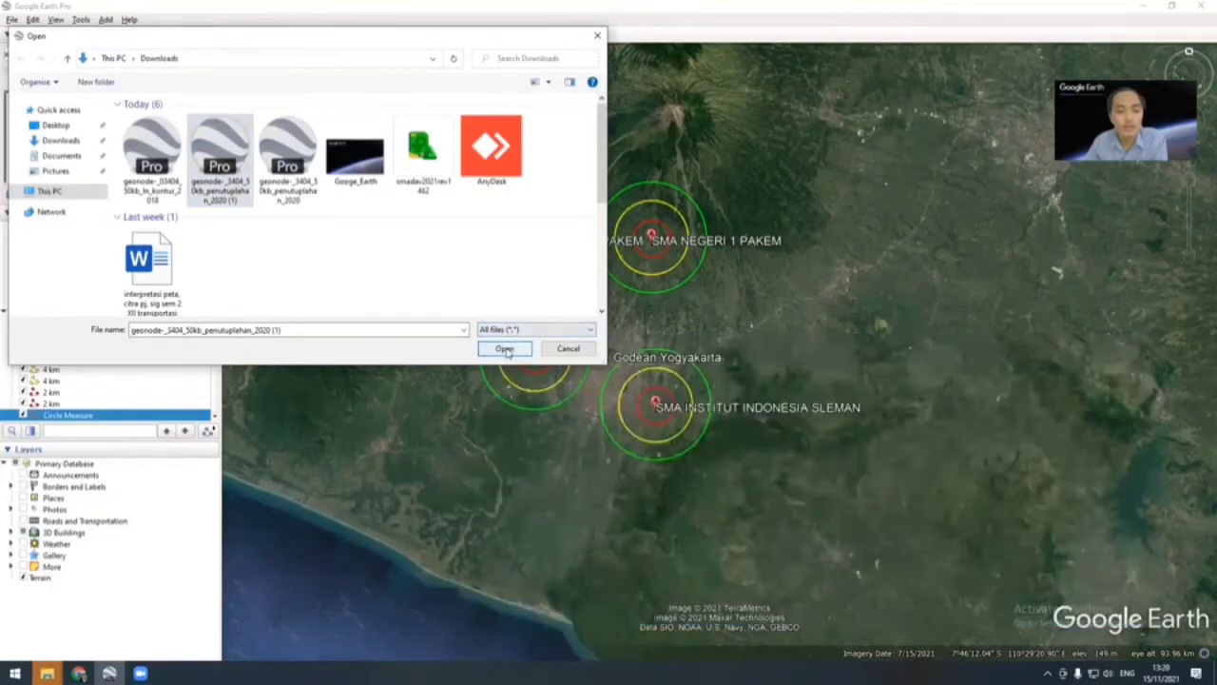
click(505, 349)
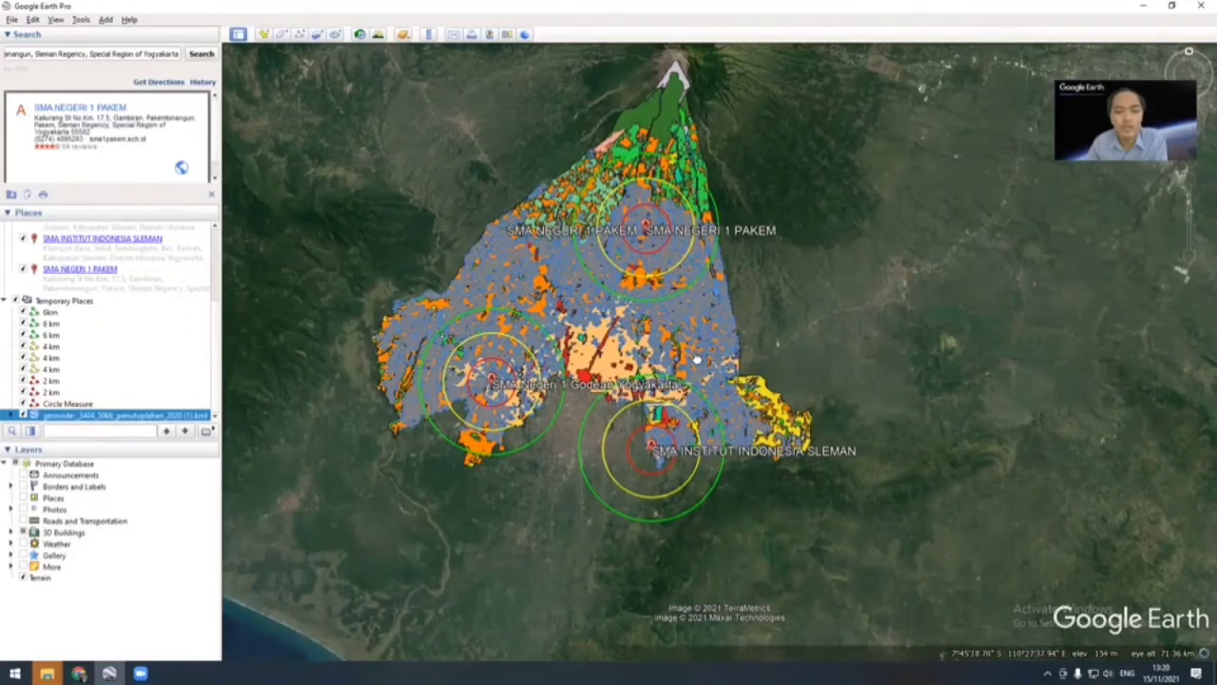
Step: Examine the land cover class (PENUTUP_LA) of several differently coloured polygons across Sleman, from the central built-up area to the volcano's slope
click(612, 353)
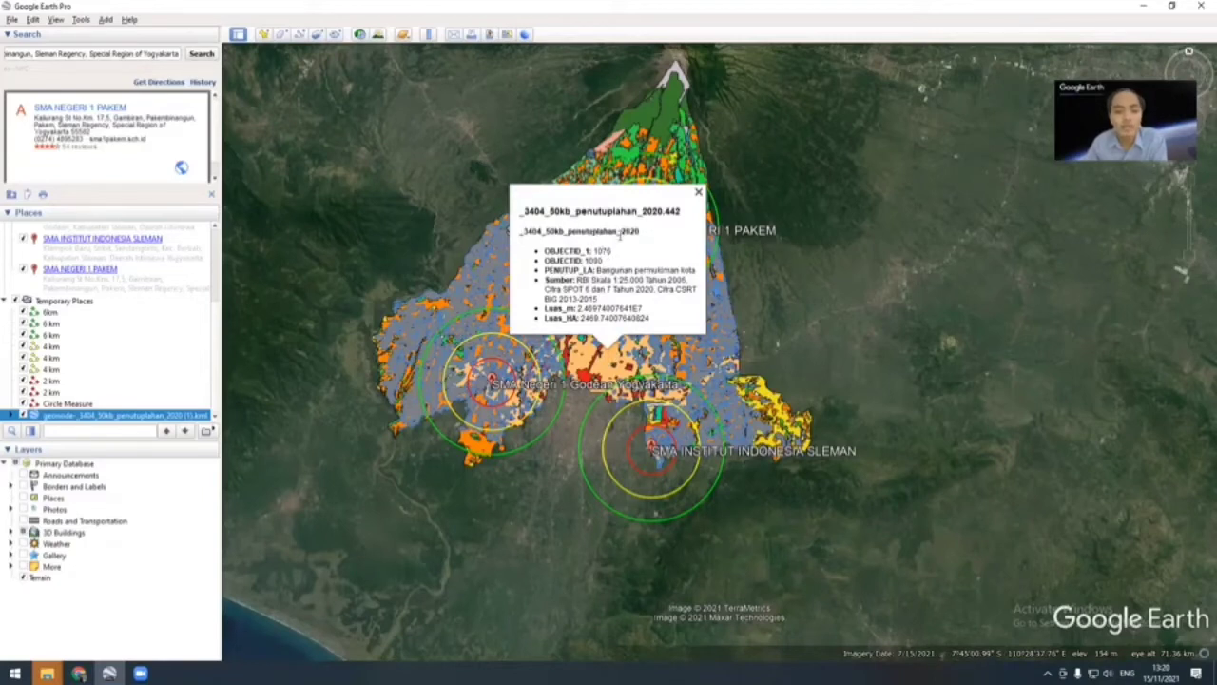
drag(597, 270, 694, 271)
click(737, 350)
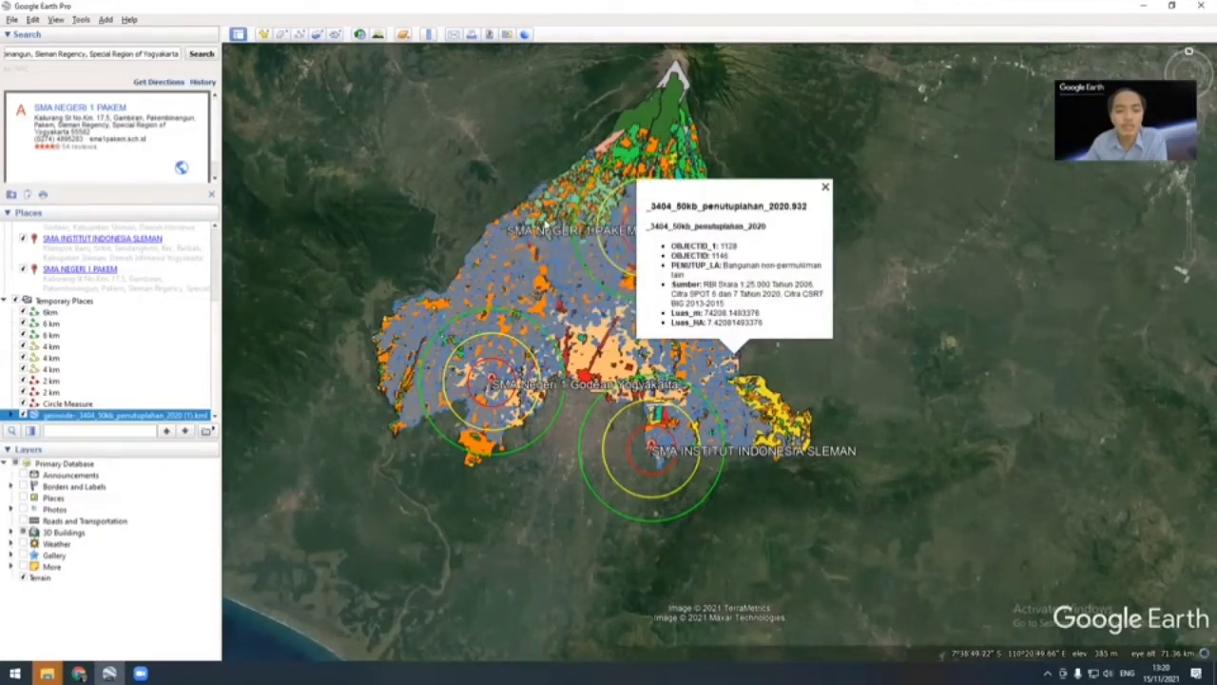
click(543, 223)
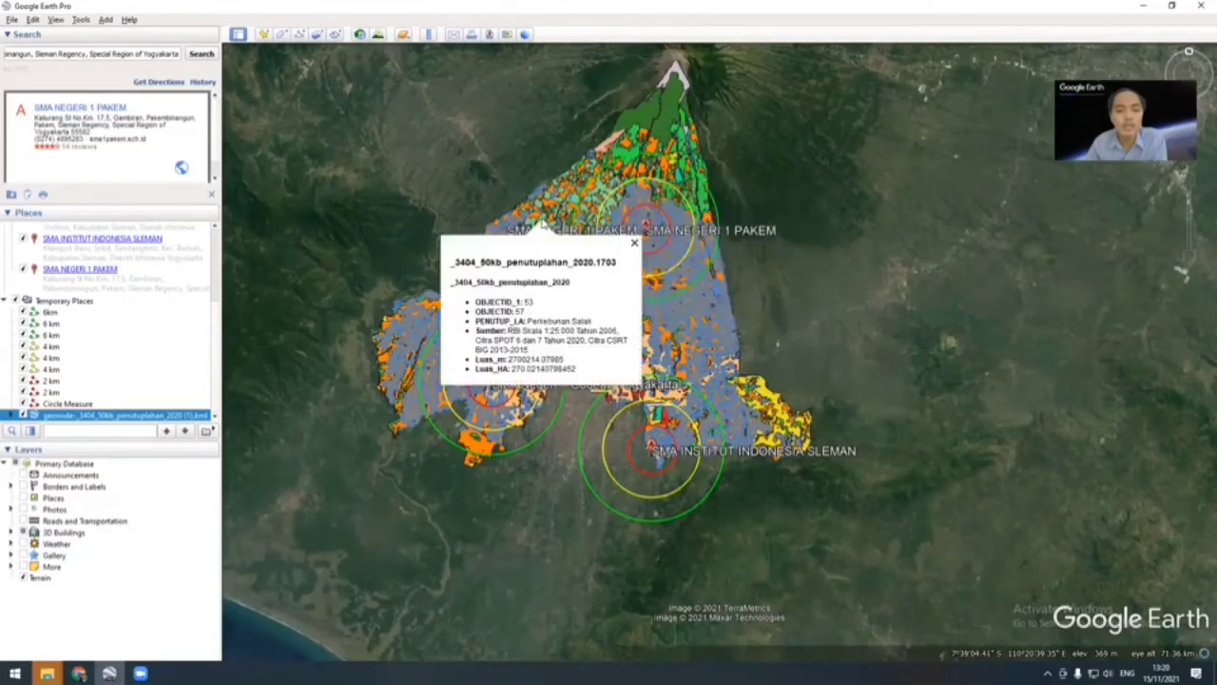
drag(528, 322, 597, 322)
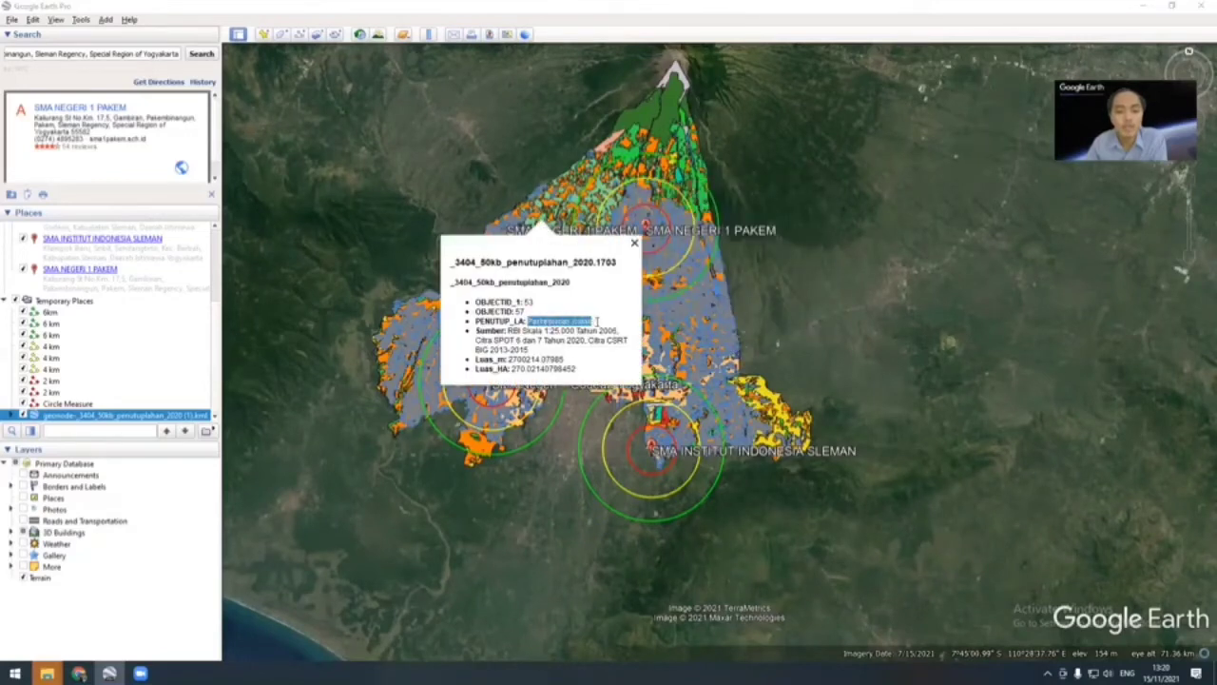
click(673, 125)
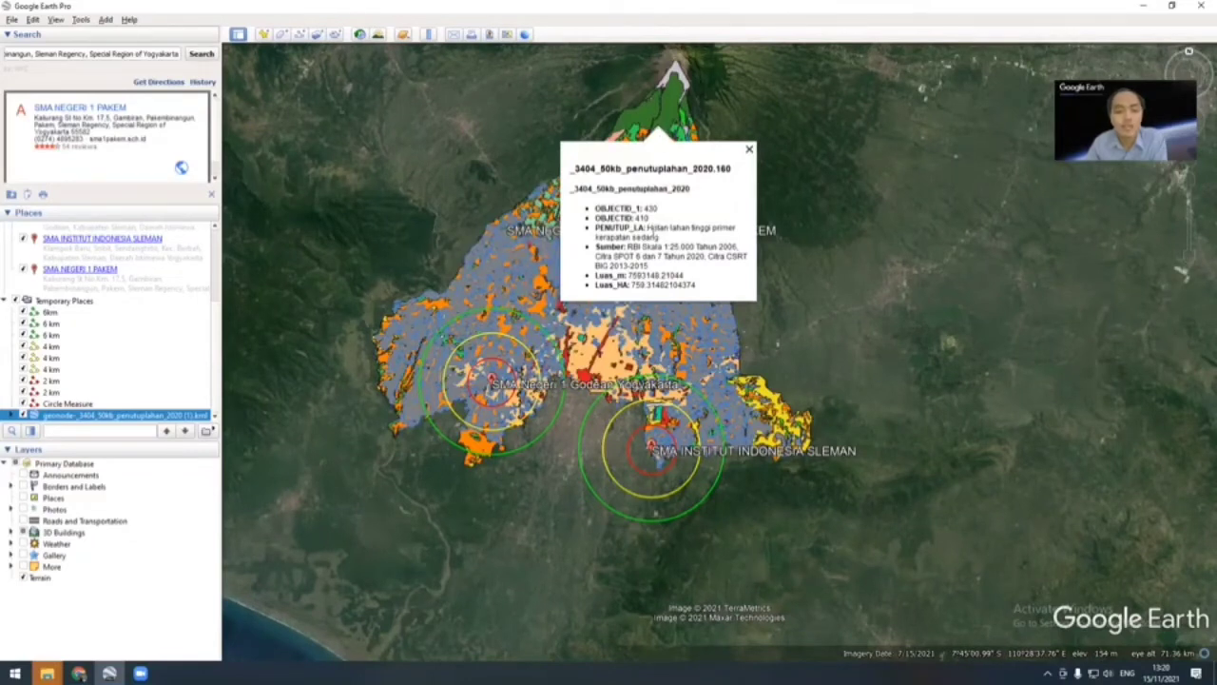
click(411, 325)
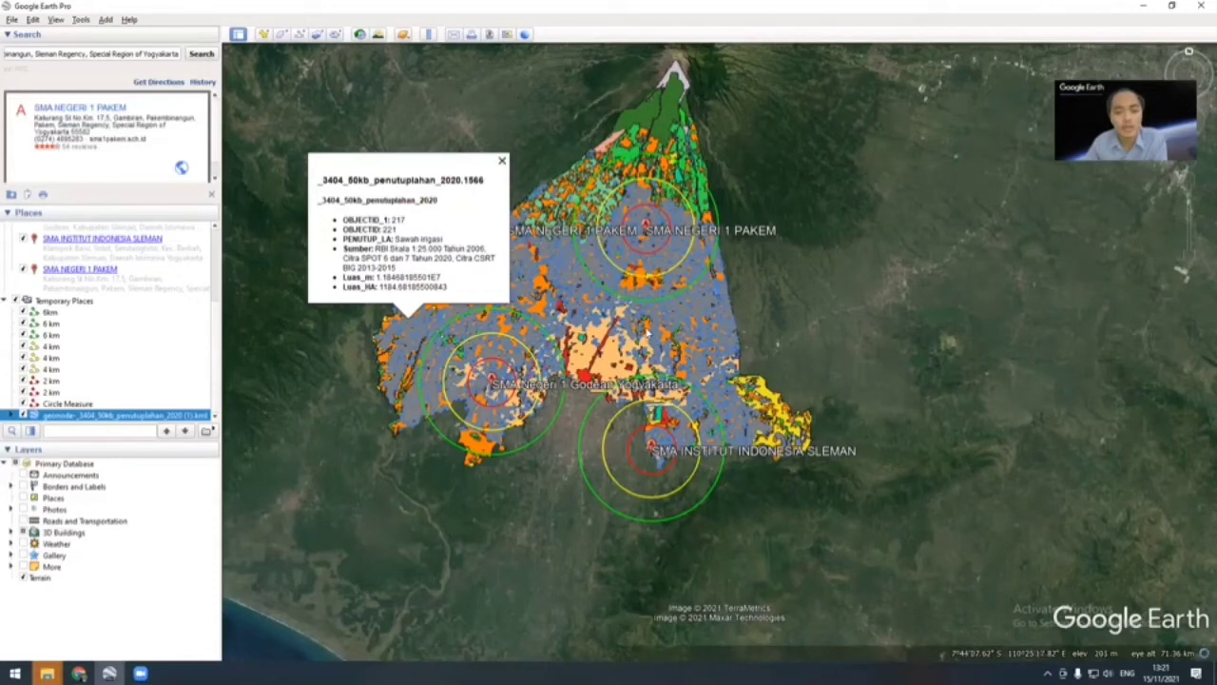
click(646, 324)
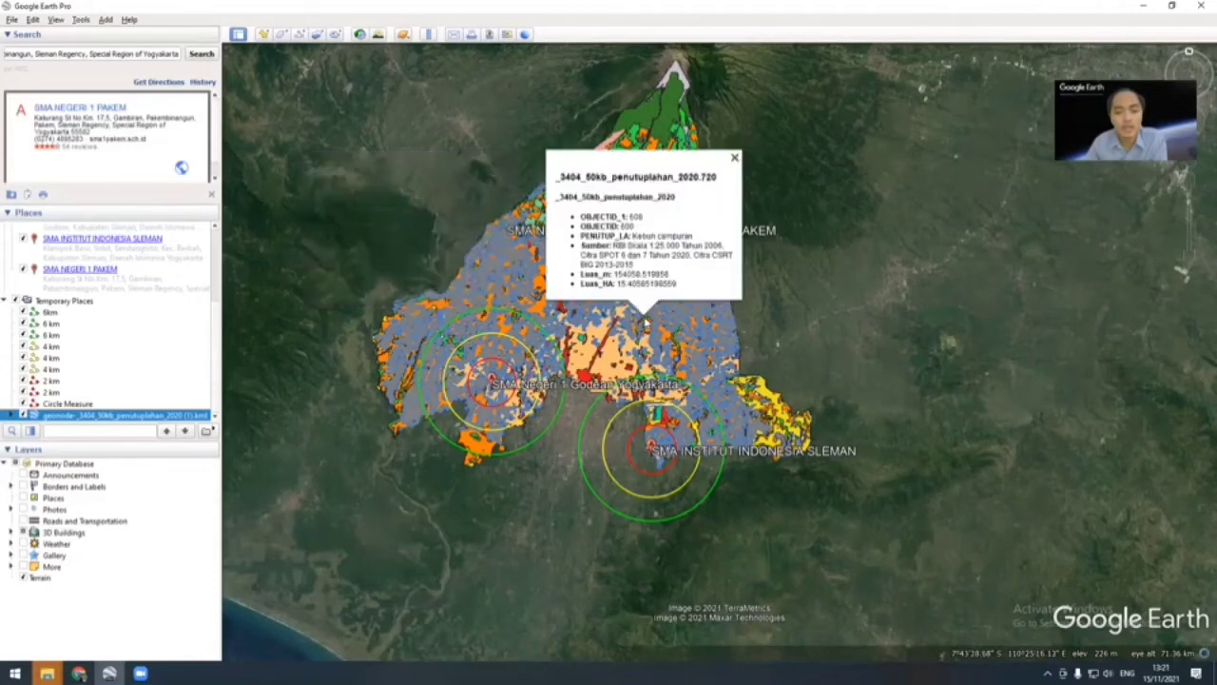
click(734, 157)
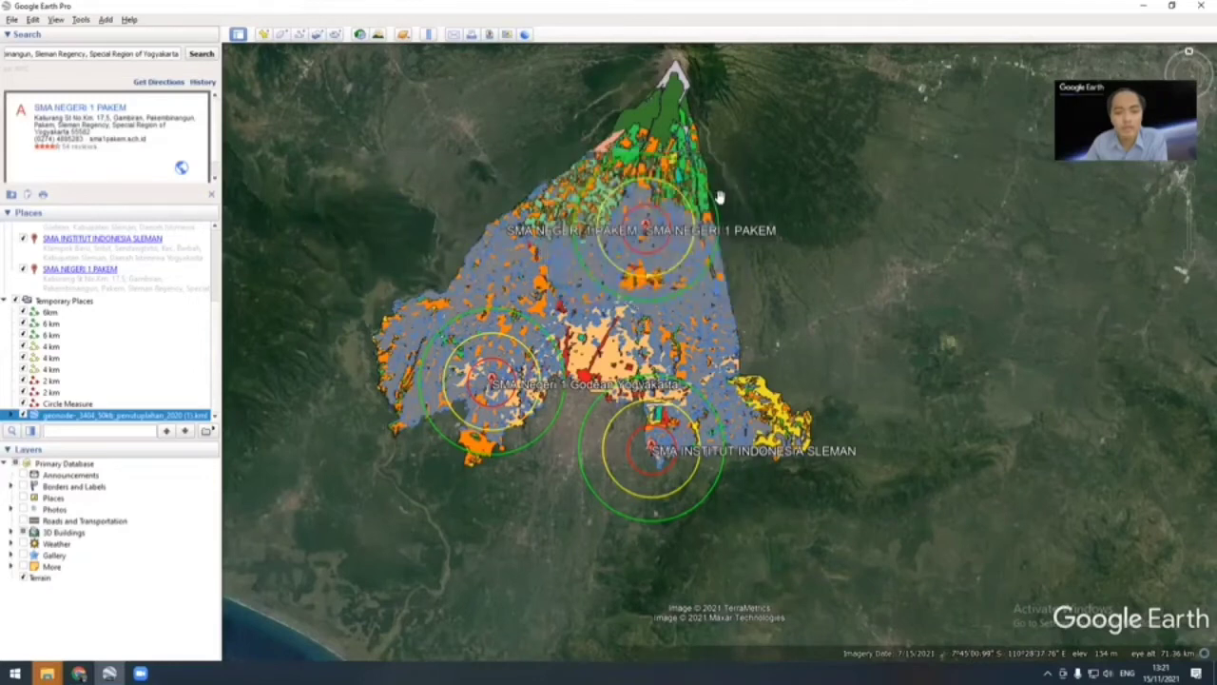
Step: Import the downloaded contour file "geonode-_03404_50kb_ln_kontur_2018" from Downloads
scroll(701, 307, up, 2)
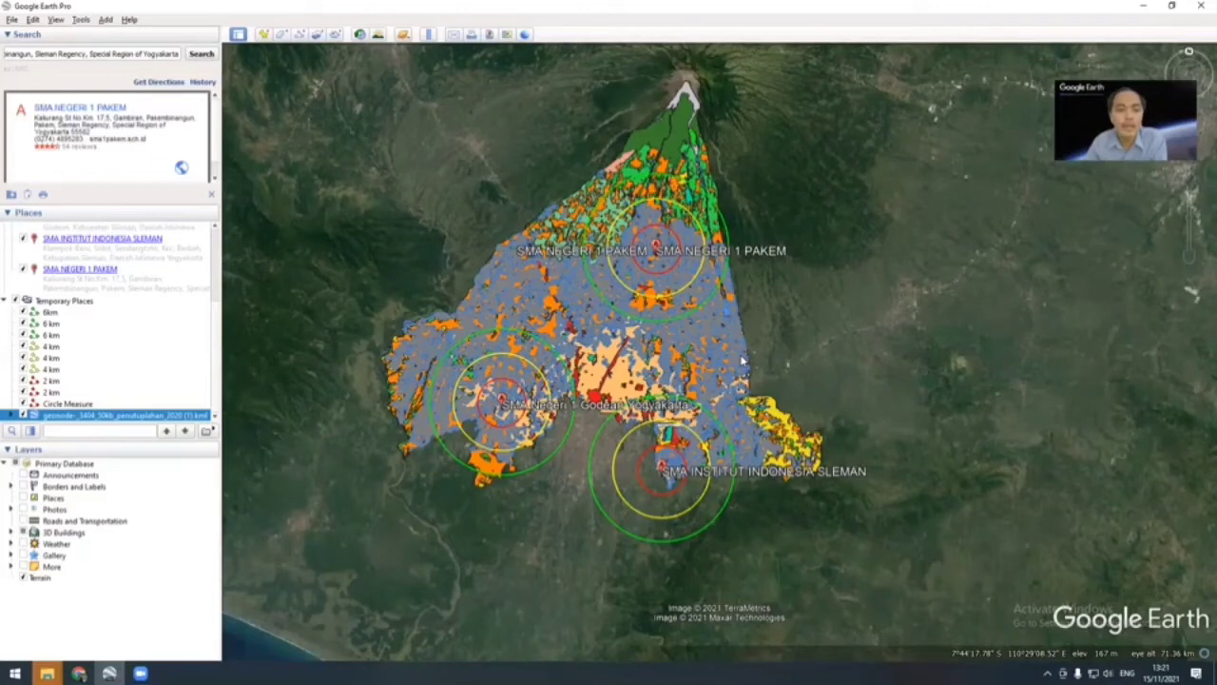
click(12, 20)
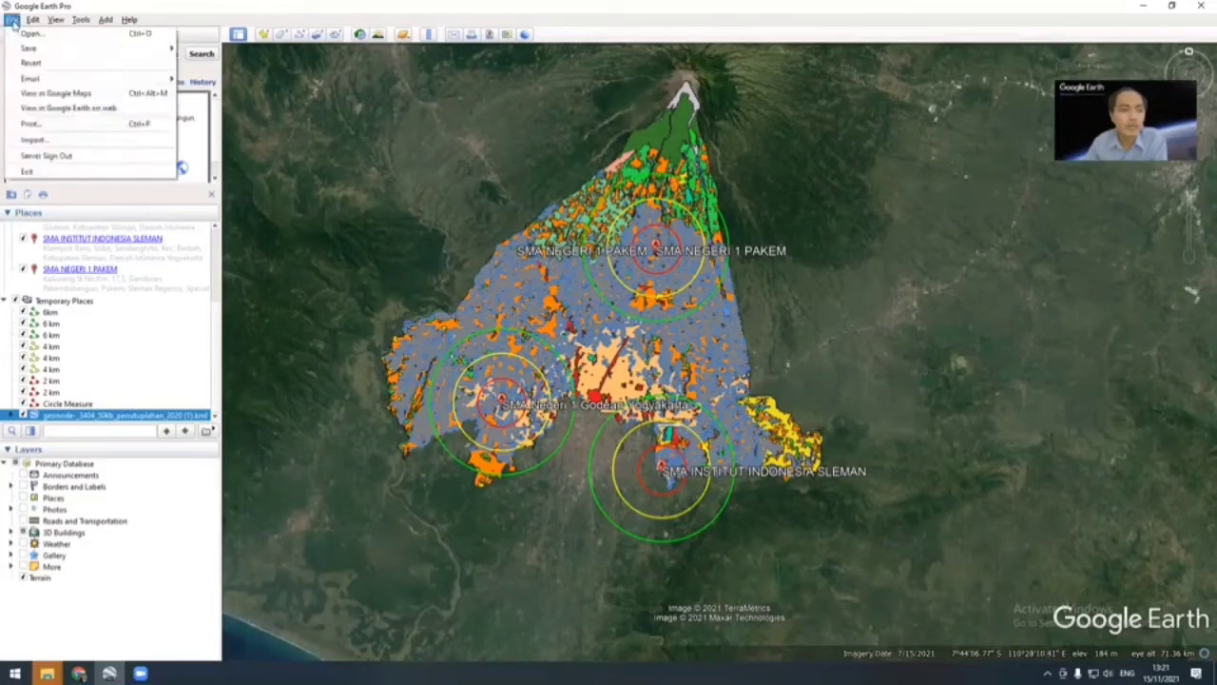
click(64, 143)
click(157, 152)
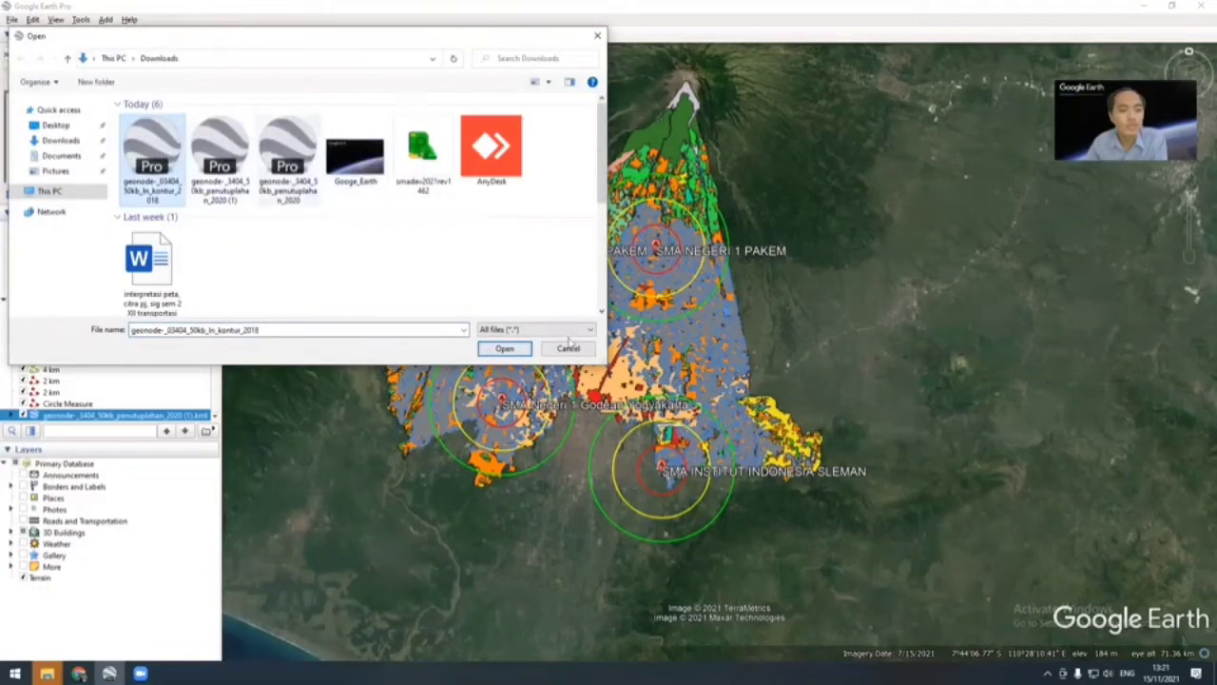
click(504, 349)
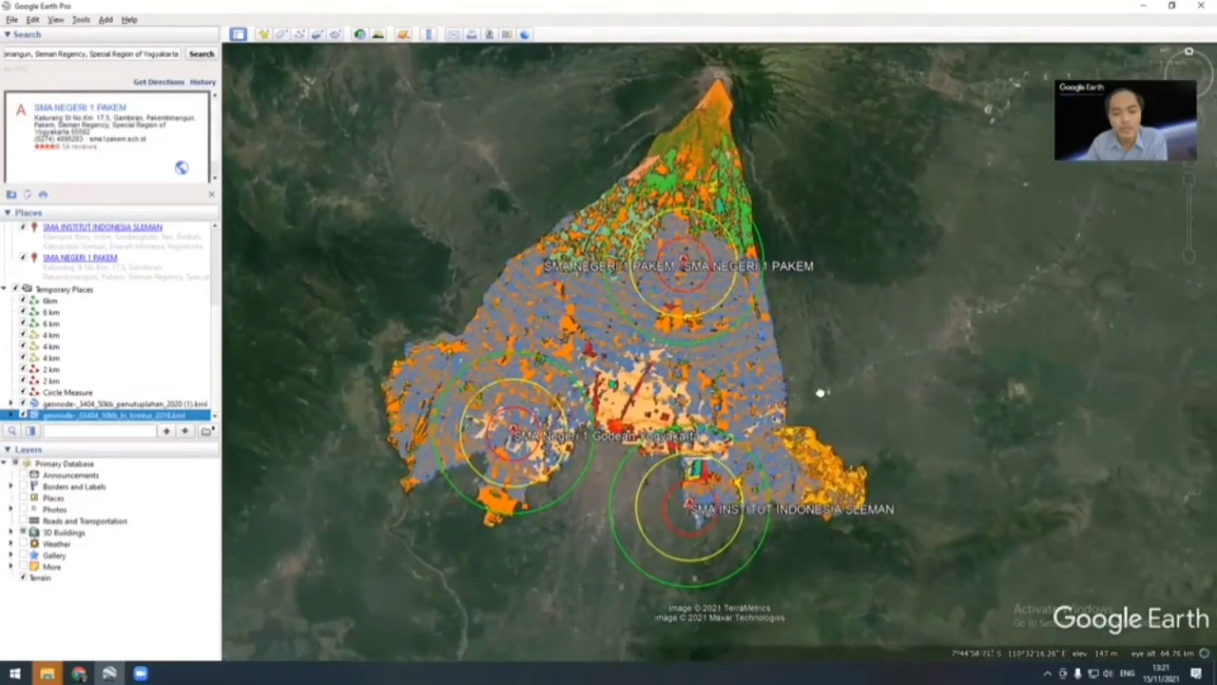
Step: Examine the CONTOUR elevation attribute of several contour lines in the area south of SMA NEGERI 1 PAKEM
scroll(693, 361, up, 5)
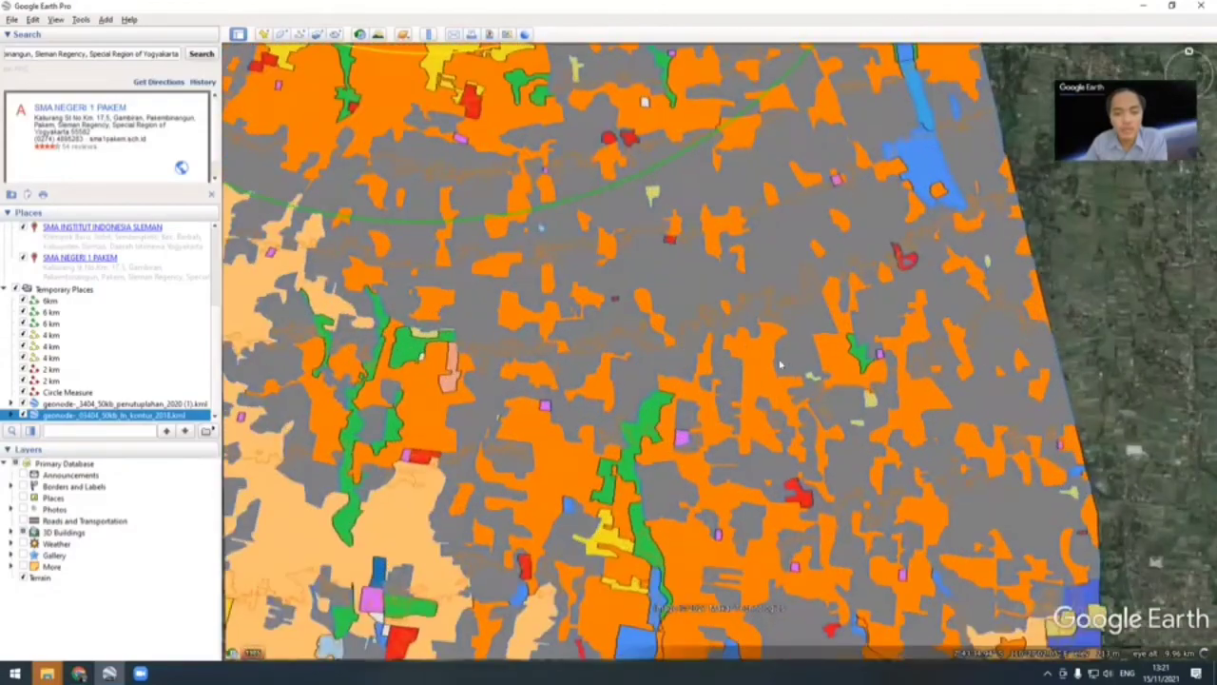
mouse_move(741, 372)
mouse_down()
mouse_move(747, 352)
mouse_move(751, 362)
mouse_up()
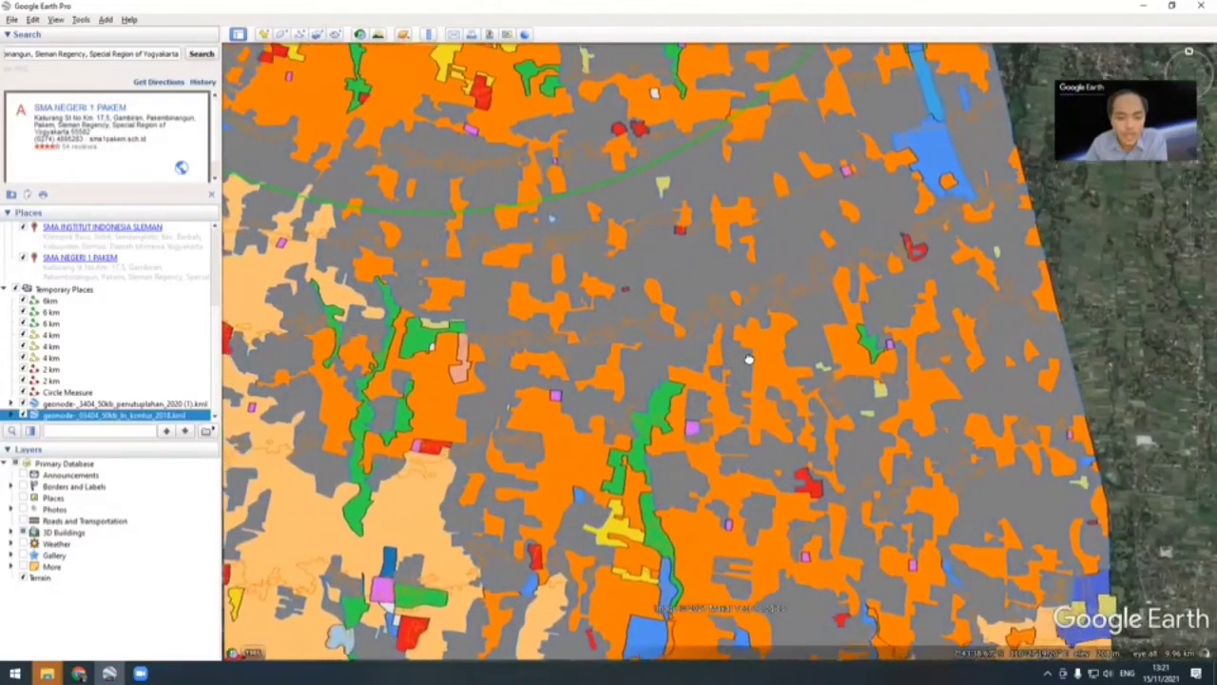
click(560, 347)
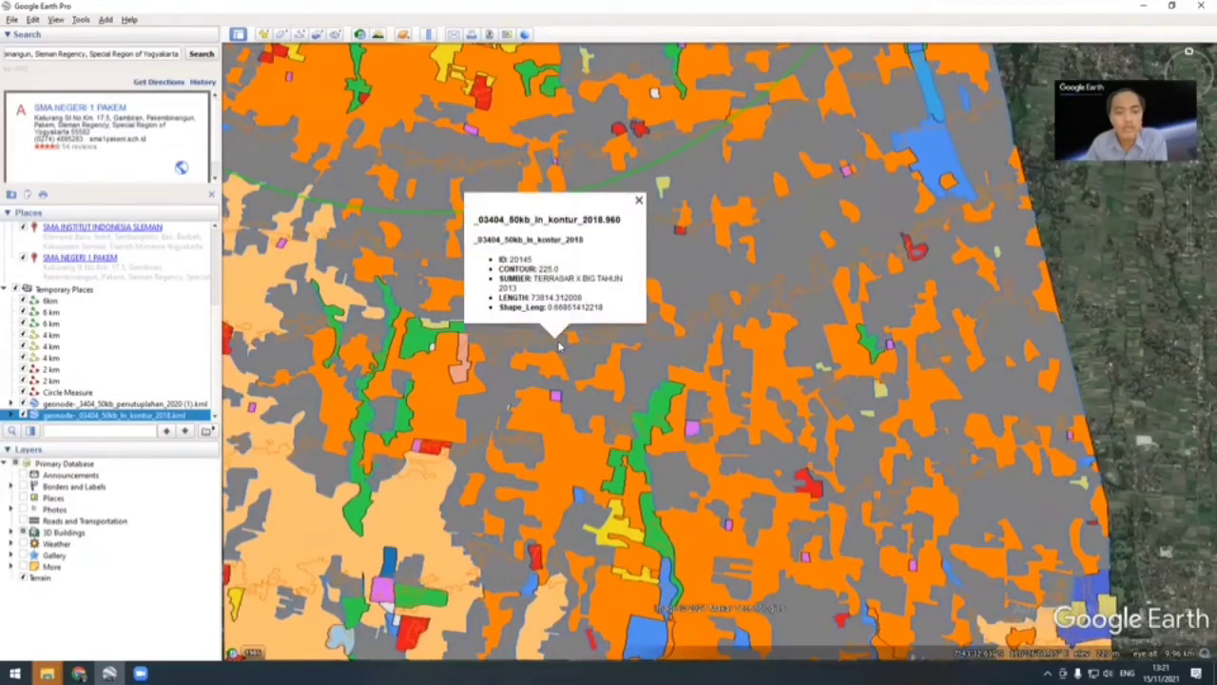
drag(538, 269, 557, 270)
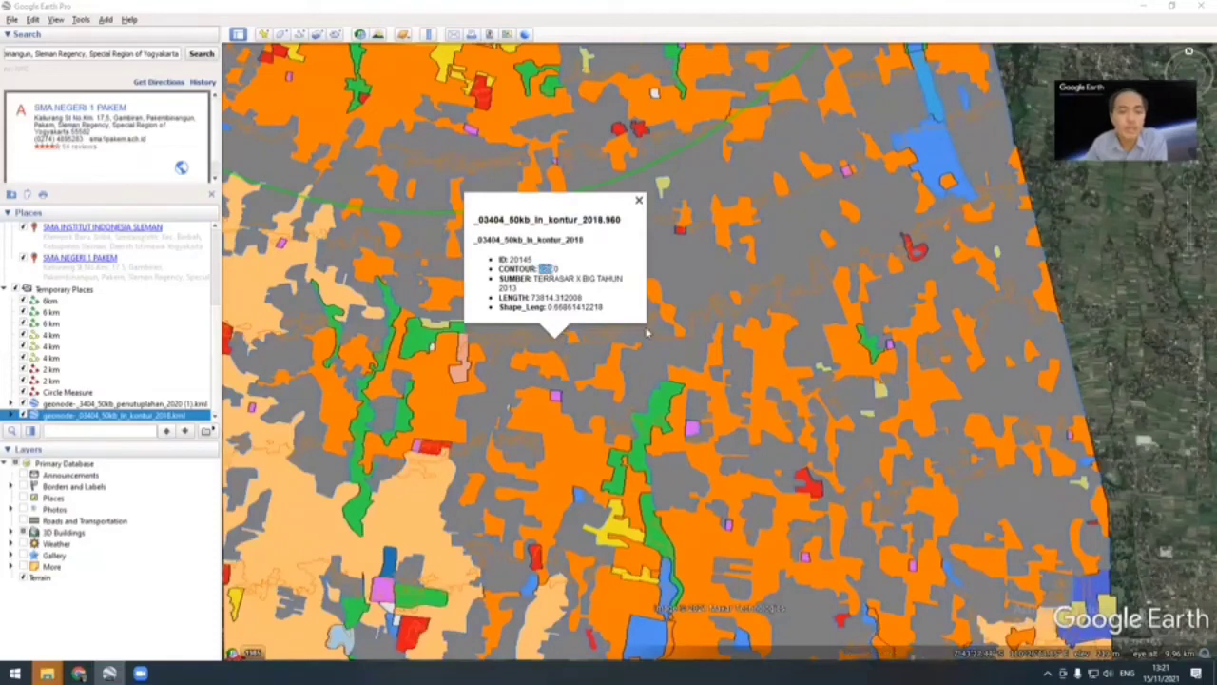
click(639, 204)
scroll(740, 326, up, 3)
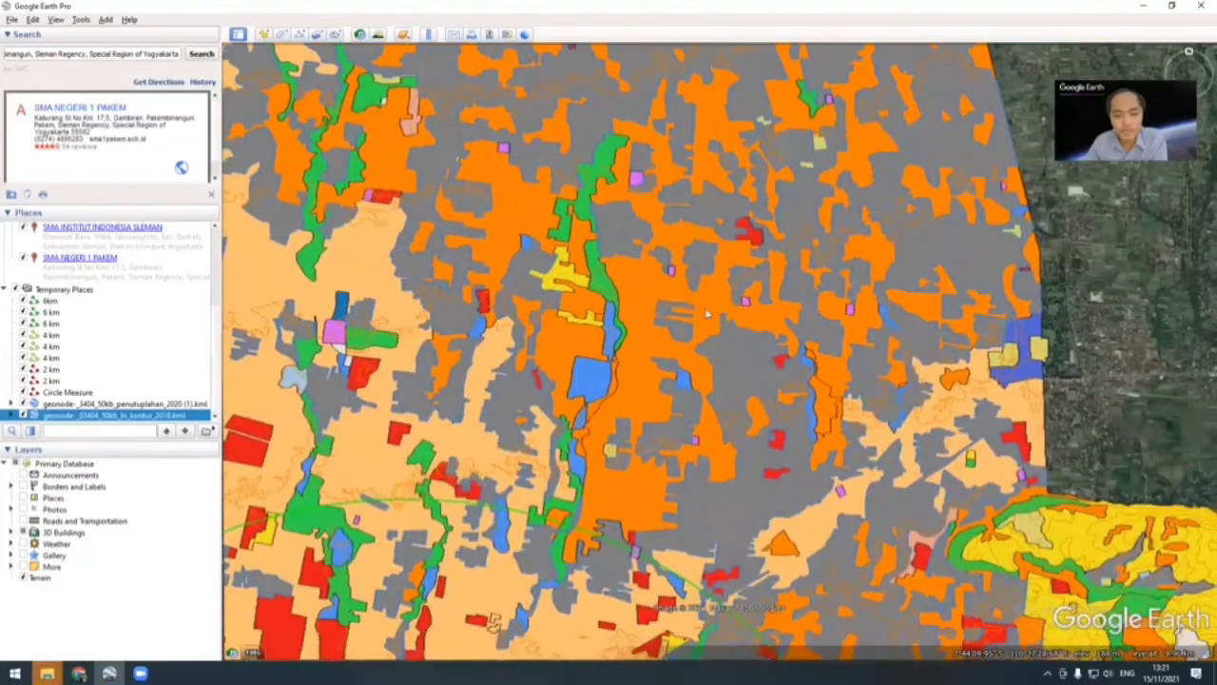
click(673, 444)
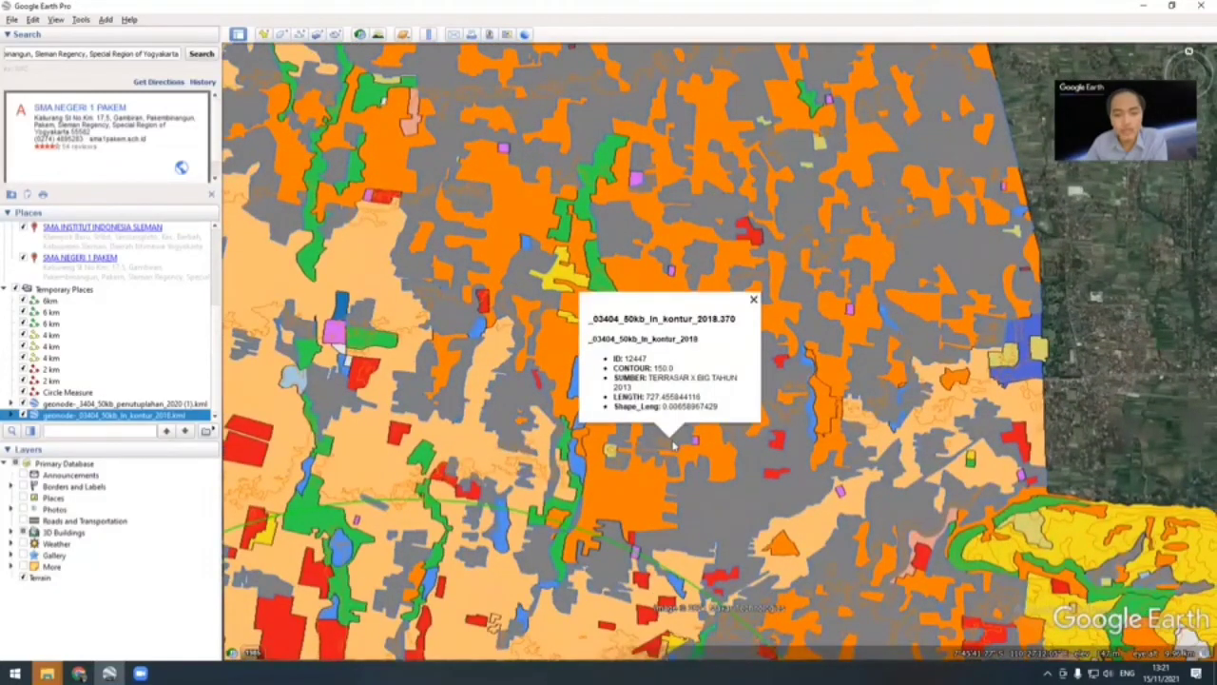
drag(654, 368, 669, 369)
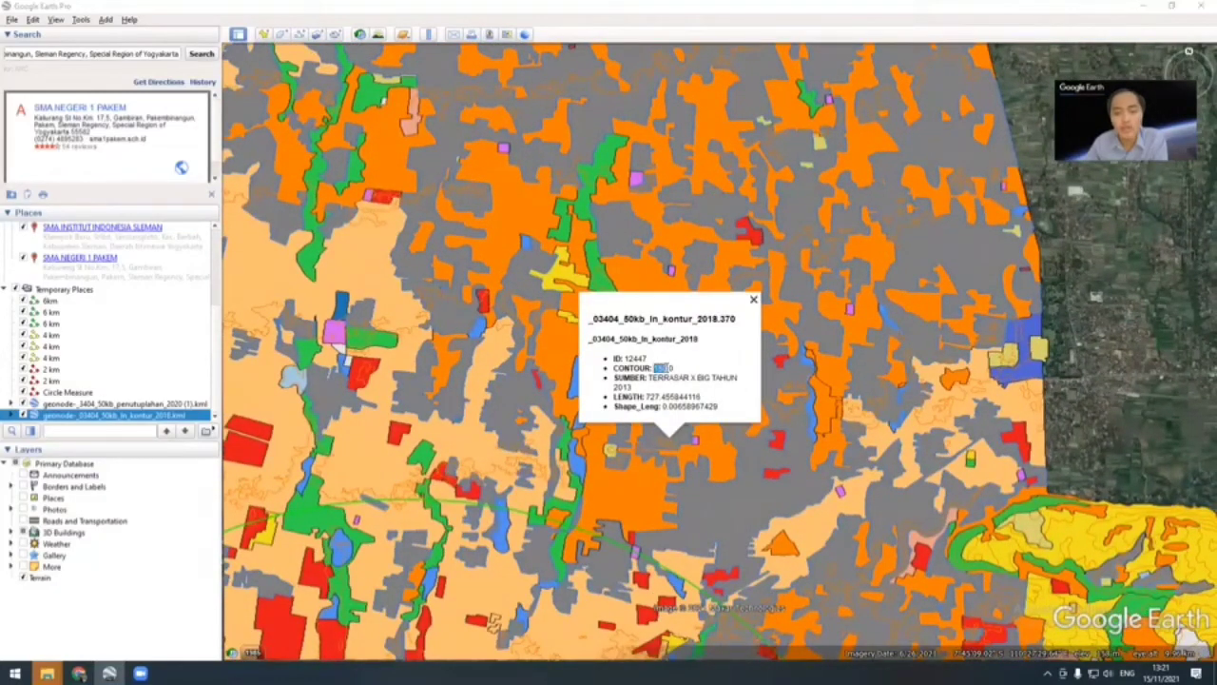
click(732, 461)
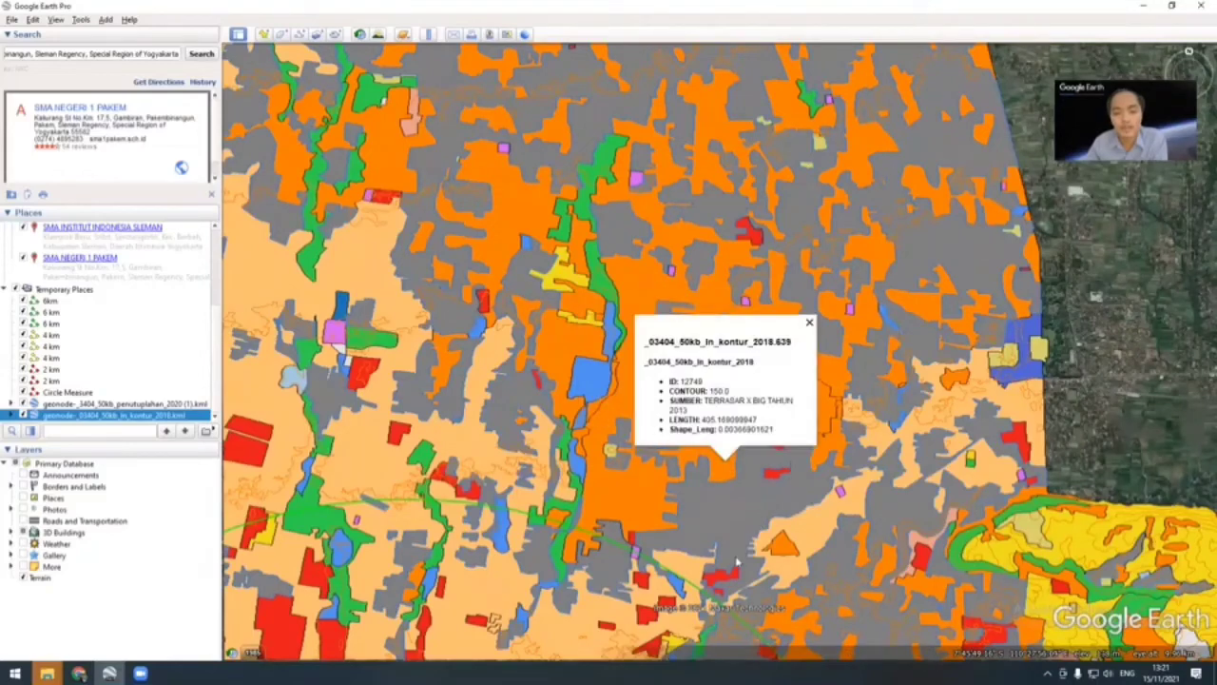
Step: Check the CONTOUR elevation attribute of a contour line in the yellow hilly area in southeastern Sleman
drag(837, 578, 752, 348)
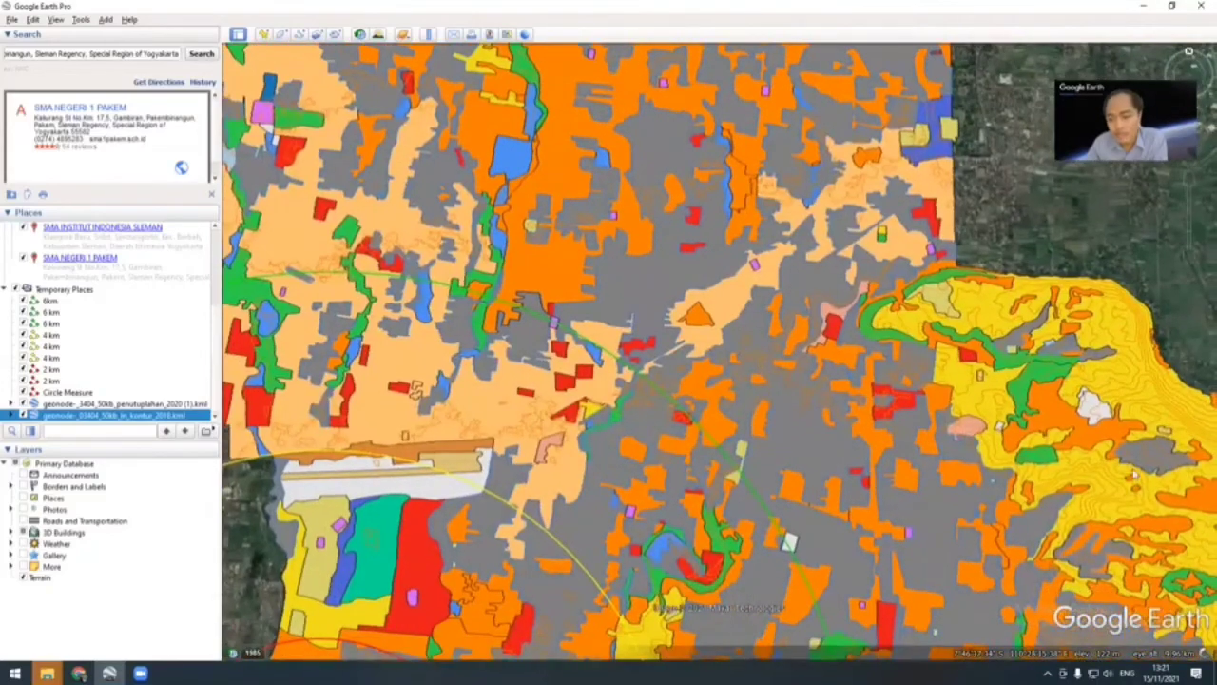
click(1103, 470)
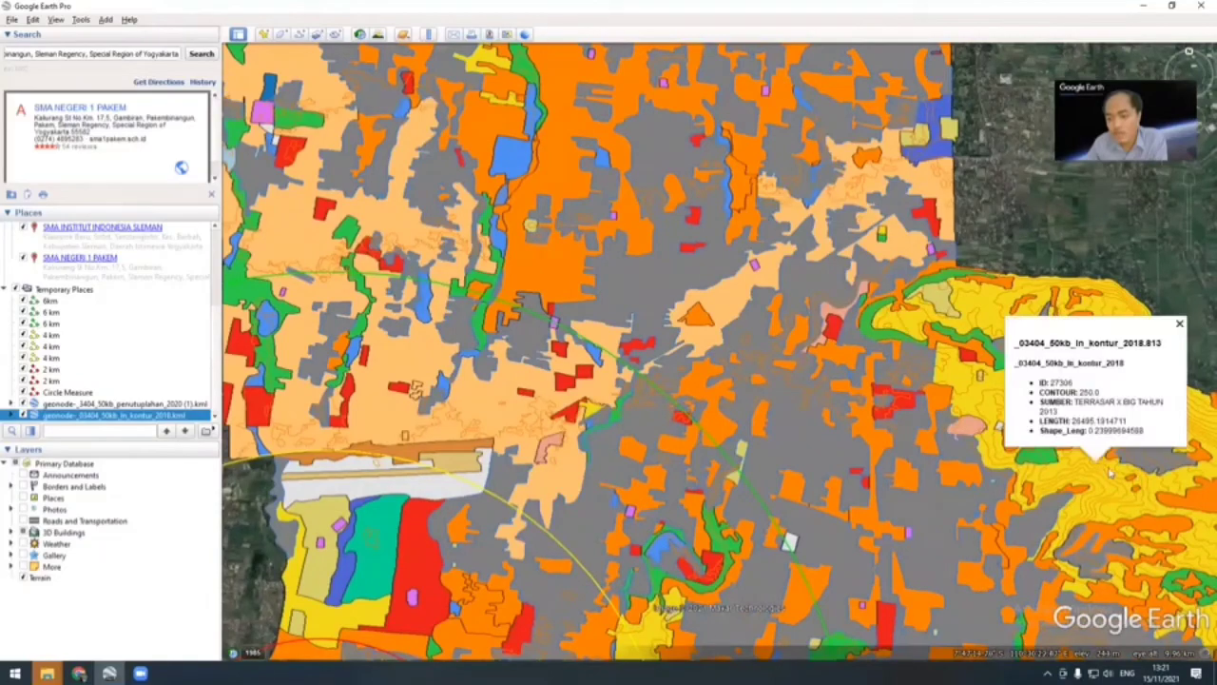
drag(1079, 392, 1095, 391)
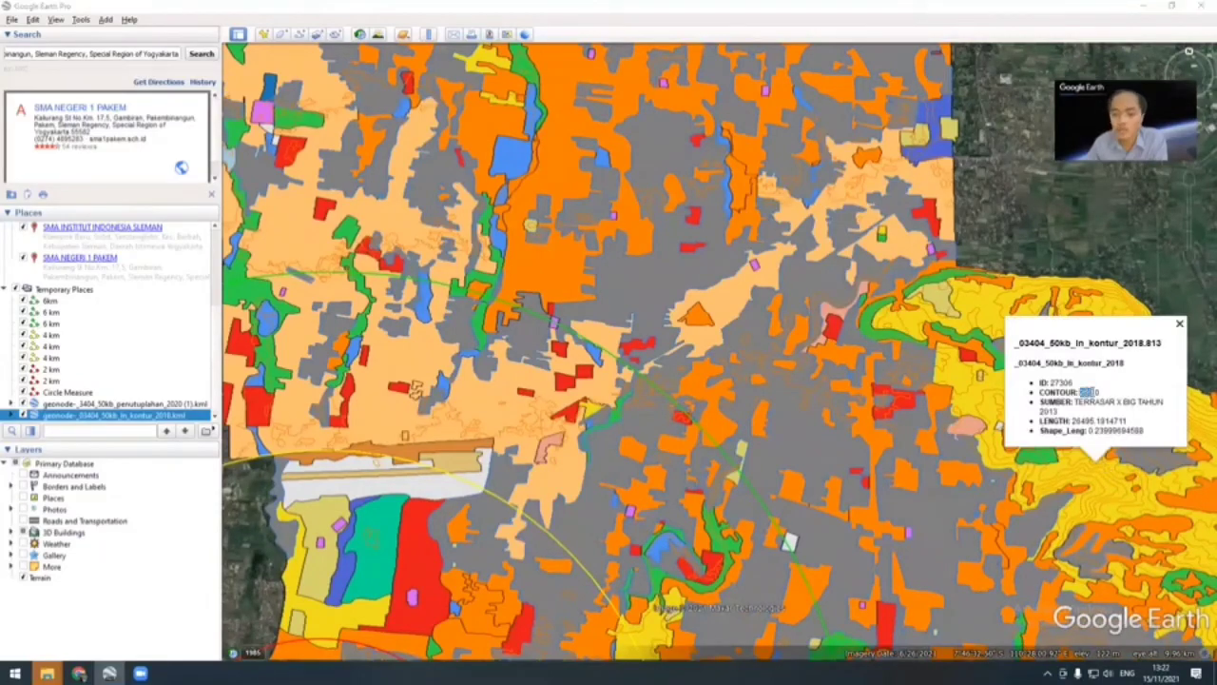
click(1179, 324)
Step: Review the full extent of the land cover and contour layers together with the circles around the three schools
scroll(881, 394, down, 1)
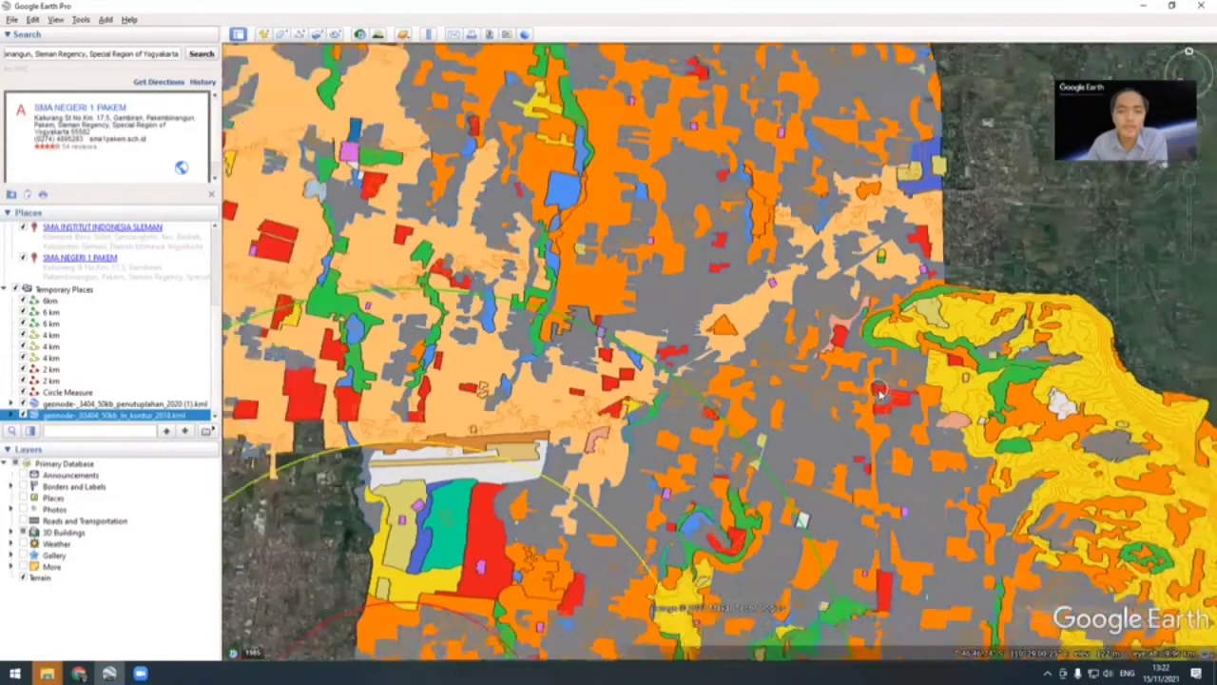
scroll(880, 395, down, 7)
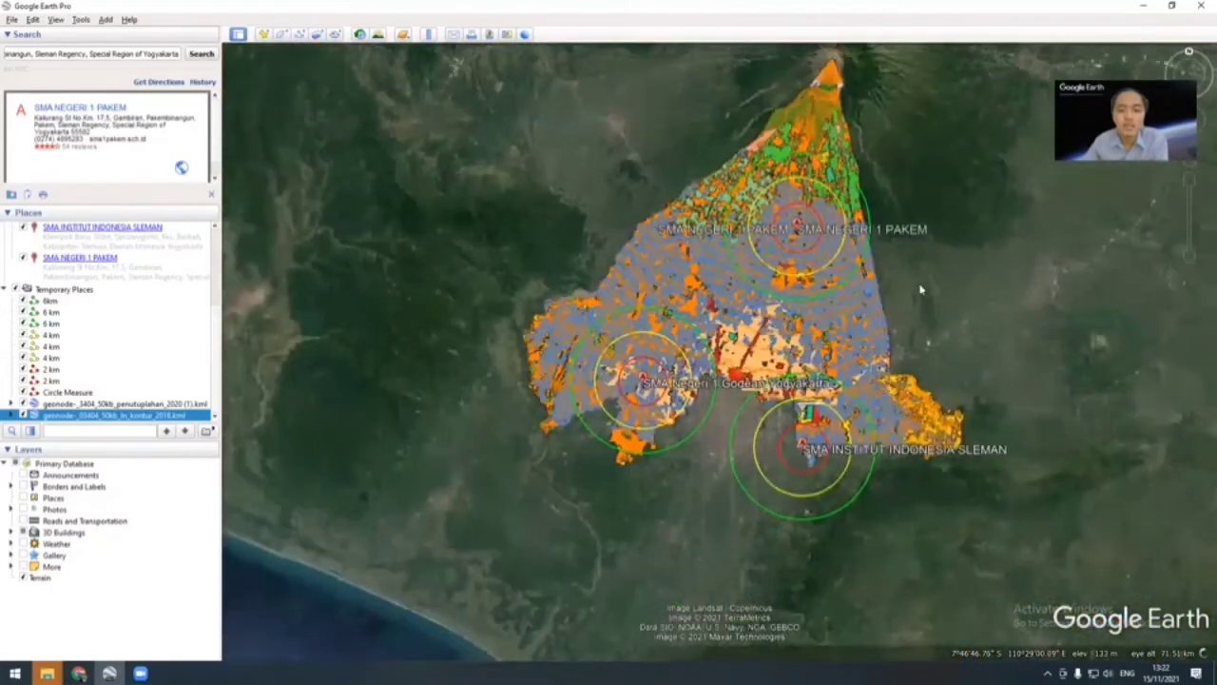
drag(921, 289, 846, 321)
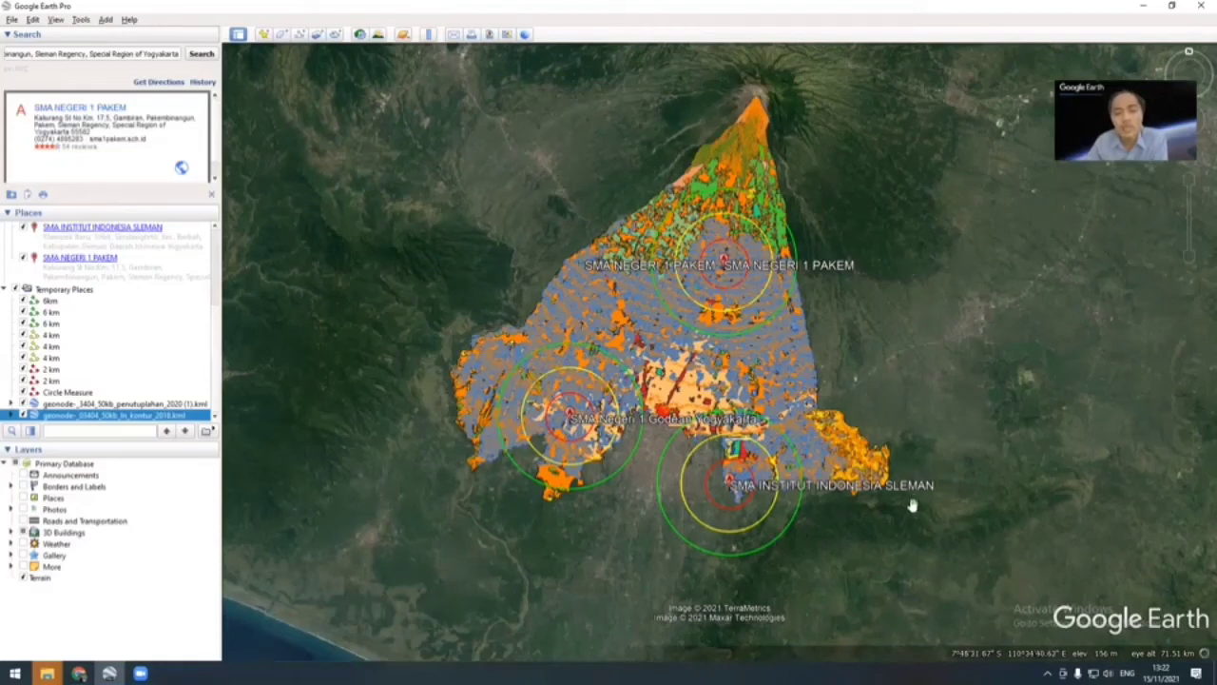
drag(908, 513, 897, 518)
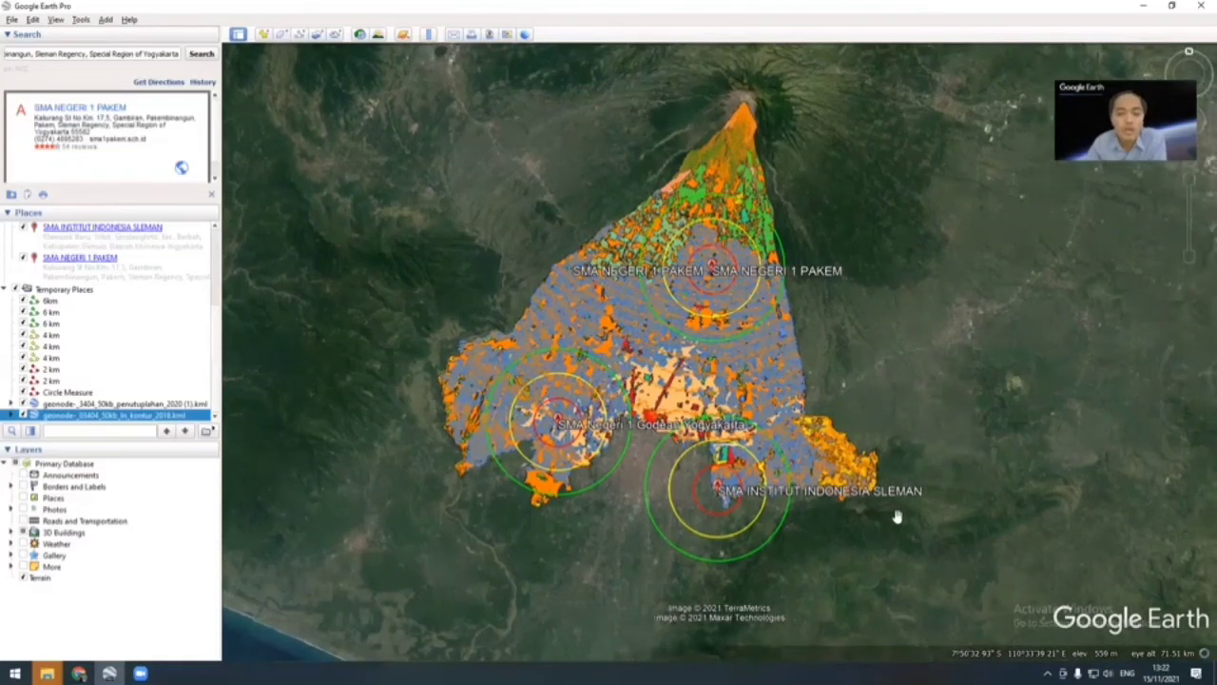